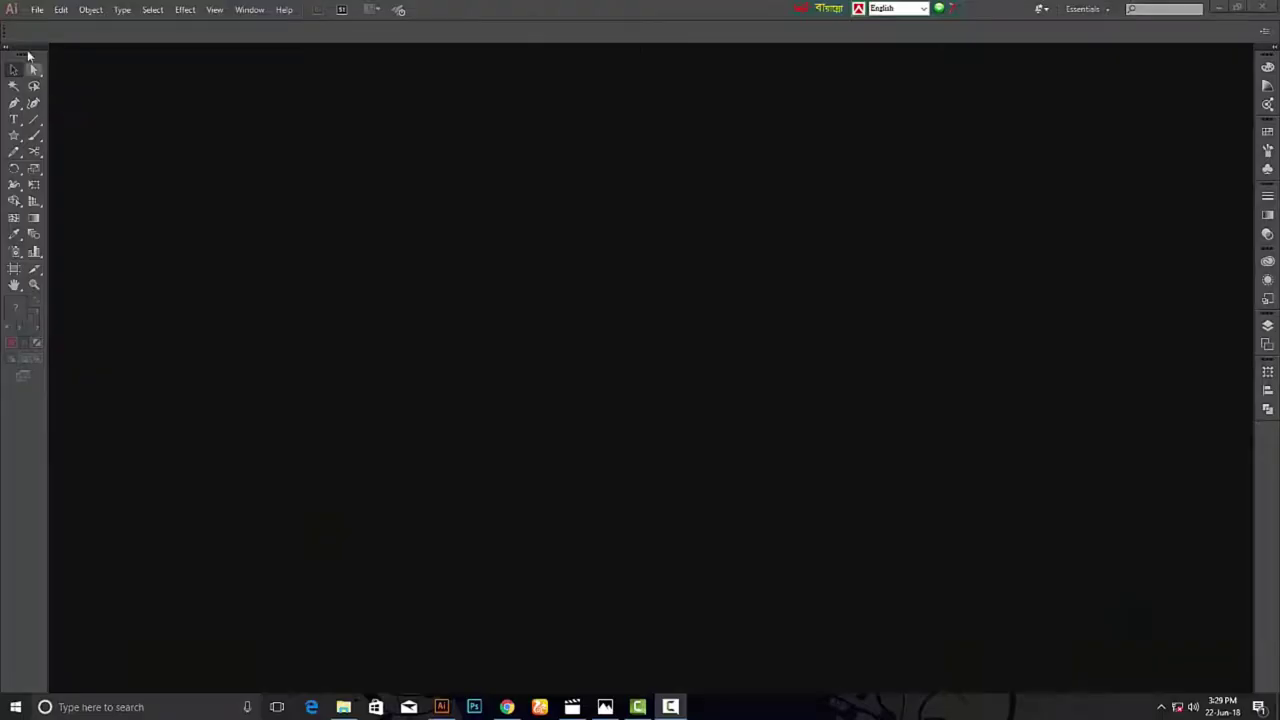
Create a new letter-size RGB document.
left_click(38, 10)
left_click(60, 19)
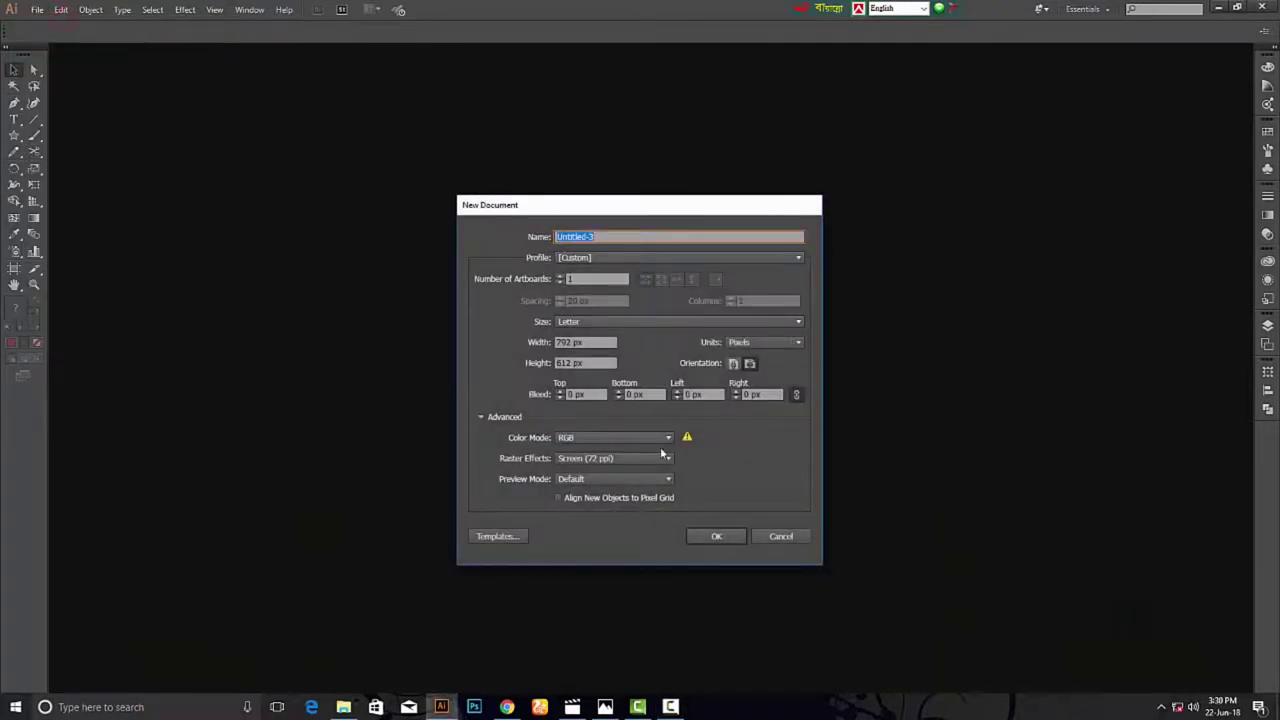
left_click(716, 536)
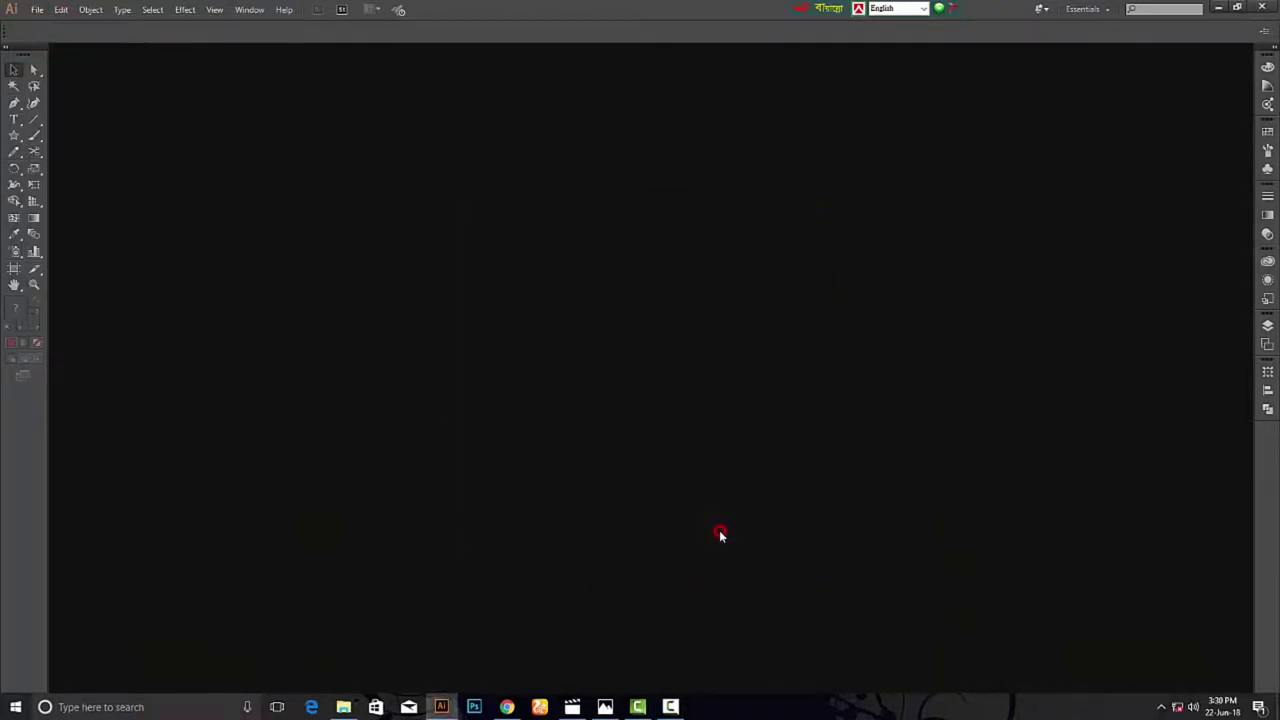
Draw a white 35-point star and enlarge it to twice its size.
left_click(109, 32)
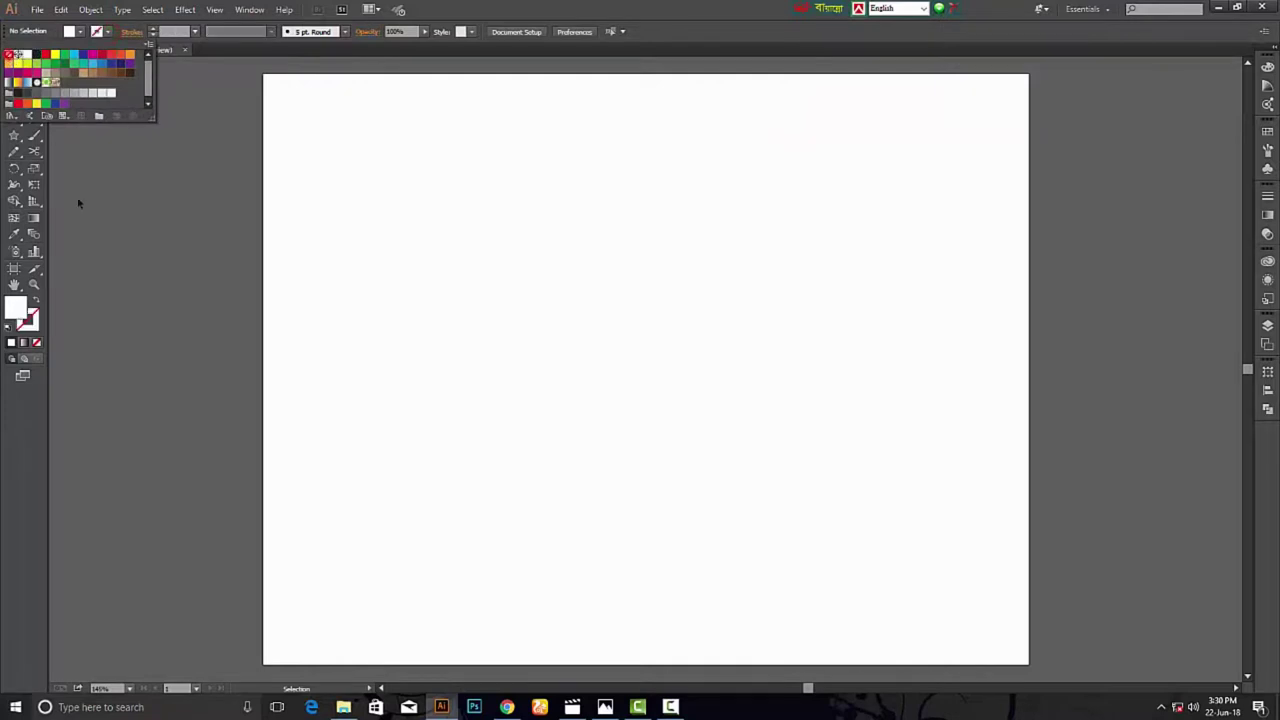
left_click(137, 318)
left_click(584, 365)
left_click(605, 393)
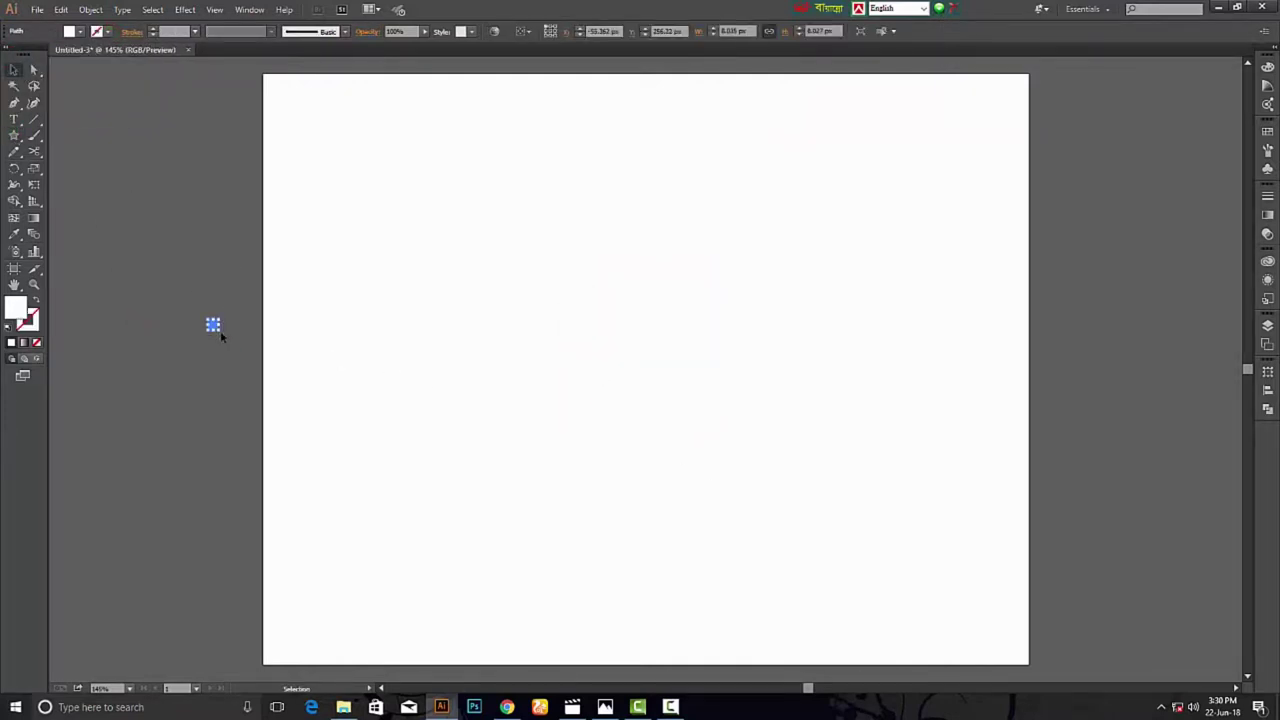
left_click_drag(231, 449, 754, 534)
mouse_move(729, 434)
left_mouse_down()
mouse_move(508, 397)
mouse_move(494, 371)
left_mouse_up()
left_click_drag(584, 449, 667, 531)
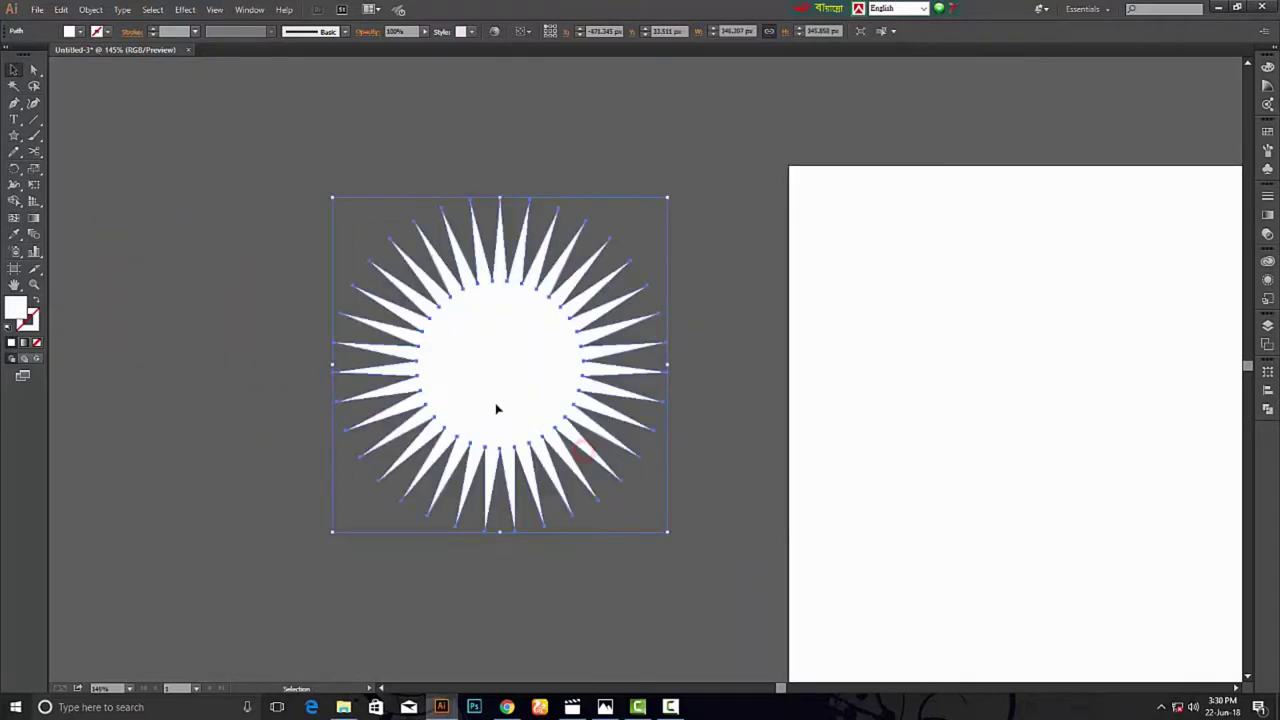
Round the star's spike tips with live corners into a sunburst.
left_click(33, 69)
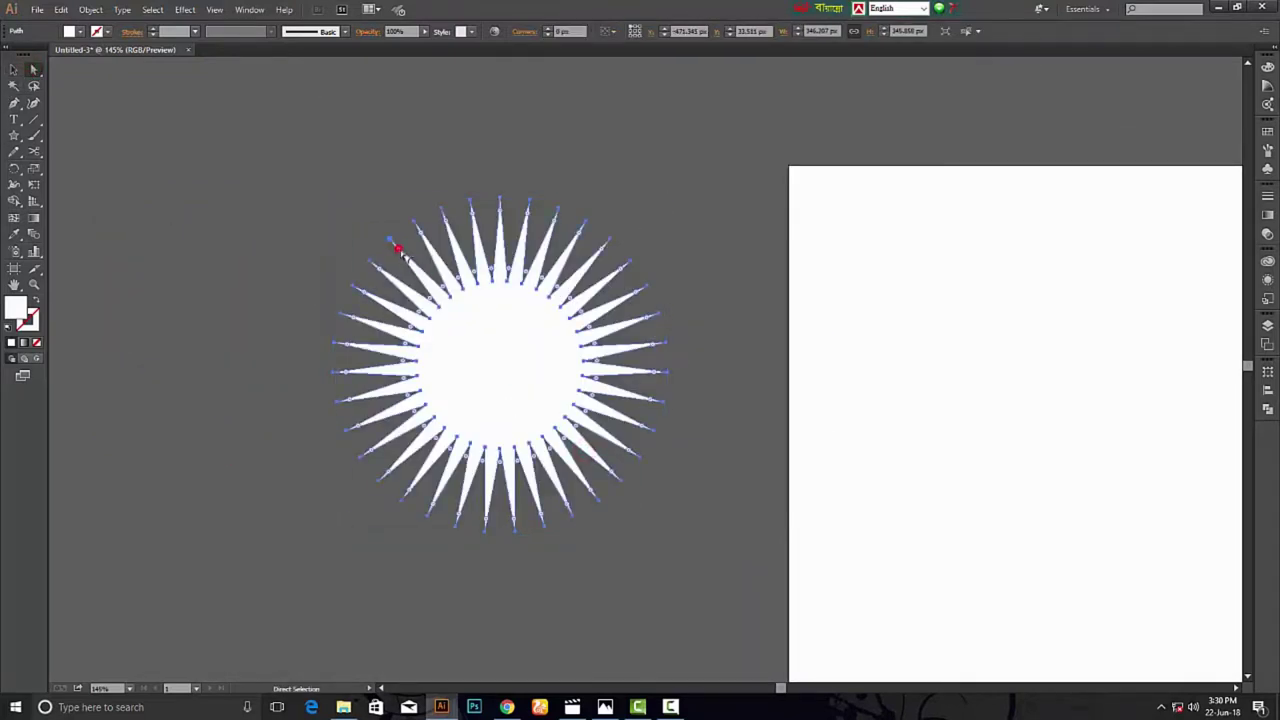
mouse_move(400, 251)
left_mouse_down()
mouse_move(414, 277)
mouse_move(440, 285)
left_mouse_up()
left_click(17, 68)
left_click(206, 346)
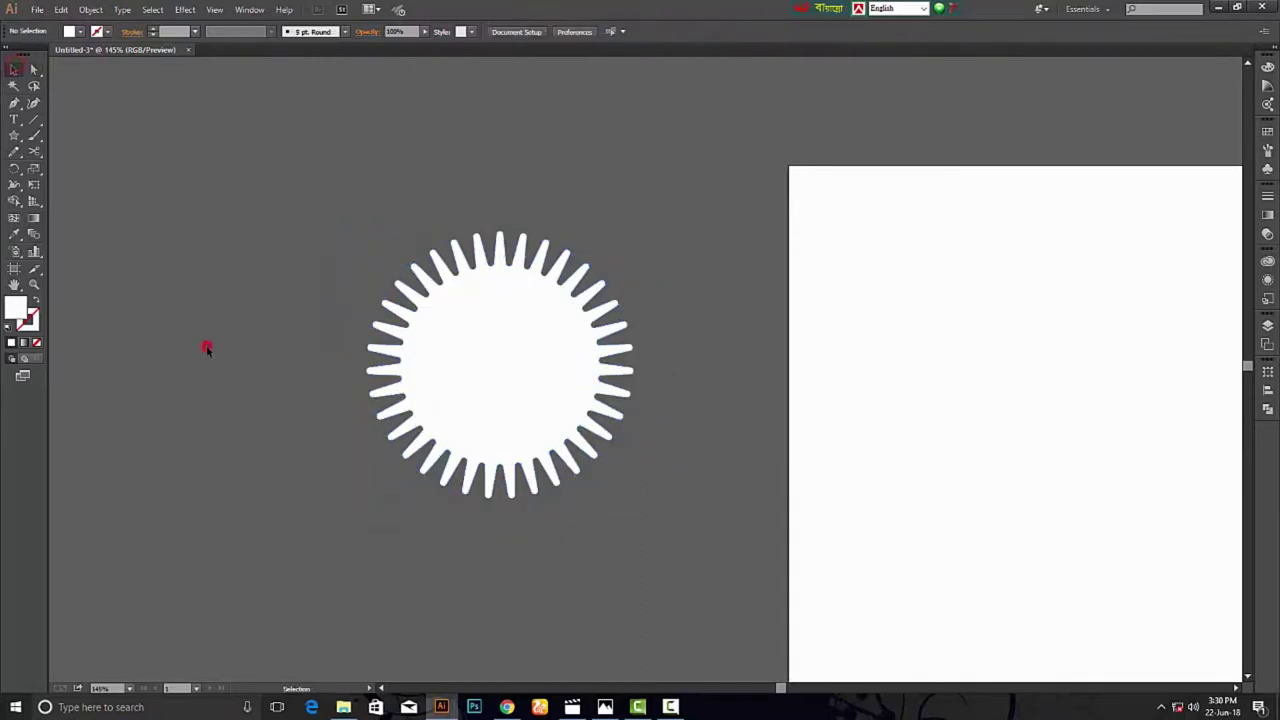
Fill the star with a reversed radial gradient so the centre is dark.
left_click(480, 364)
left_click(1267, 216)
left_click(1167, 279)
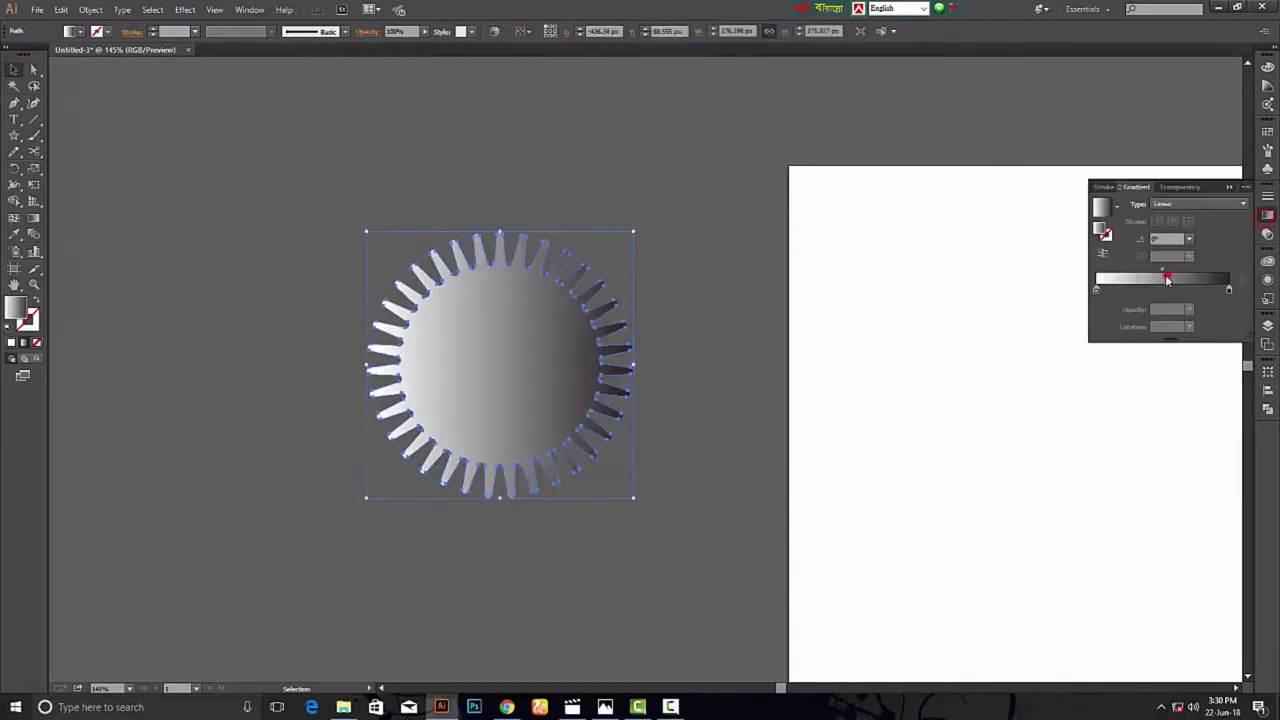
left_click(1155, 205)
left_click(1165, 228)
left_click(1102, 253)
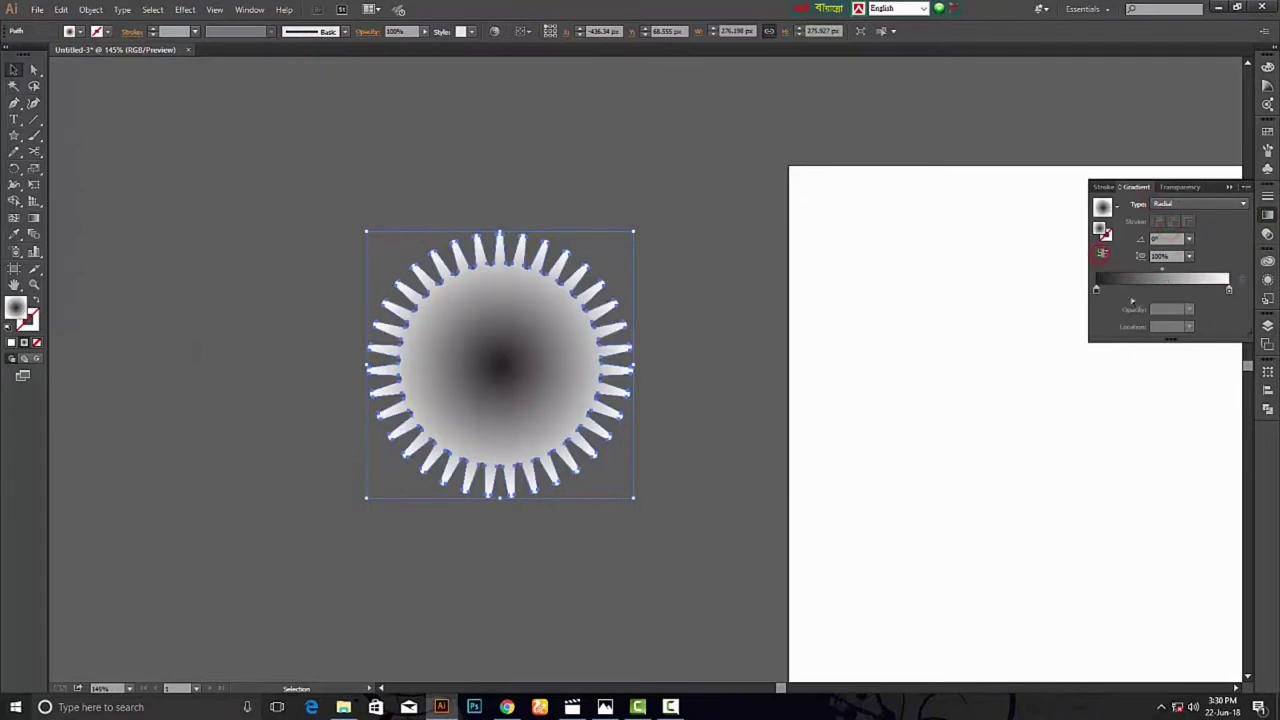
Make the gradient centre magenta-pink and add a pink middle stop at about 21.67%.
double_click(1096, 291)
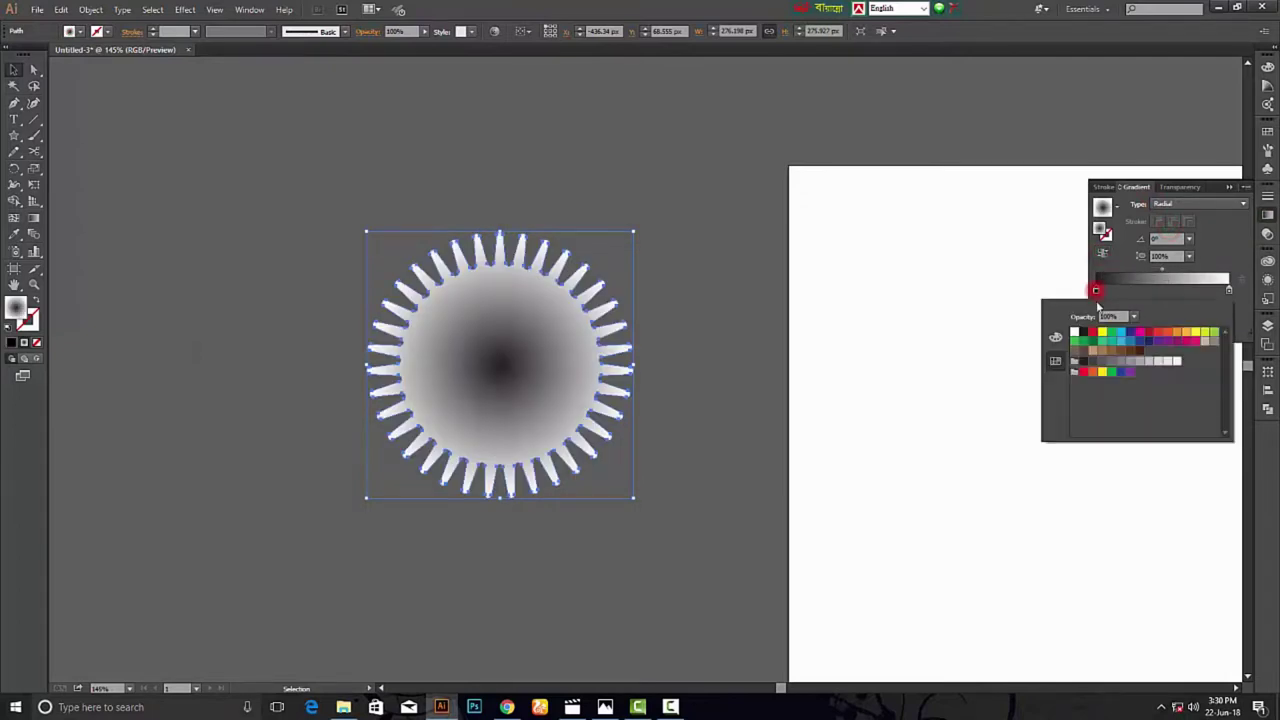
left_click(1196, 342)
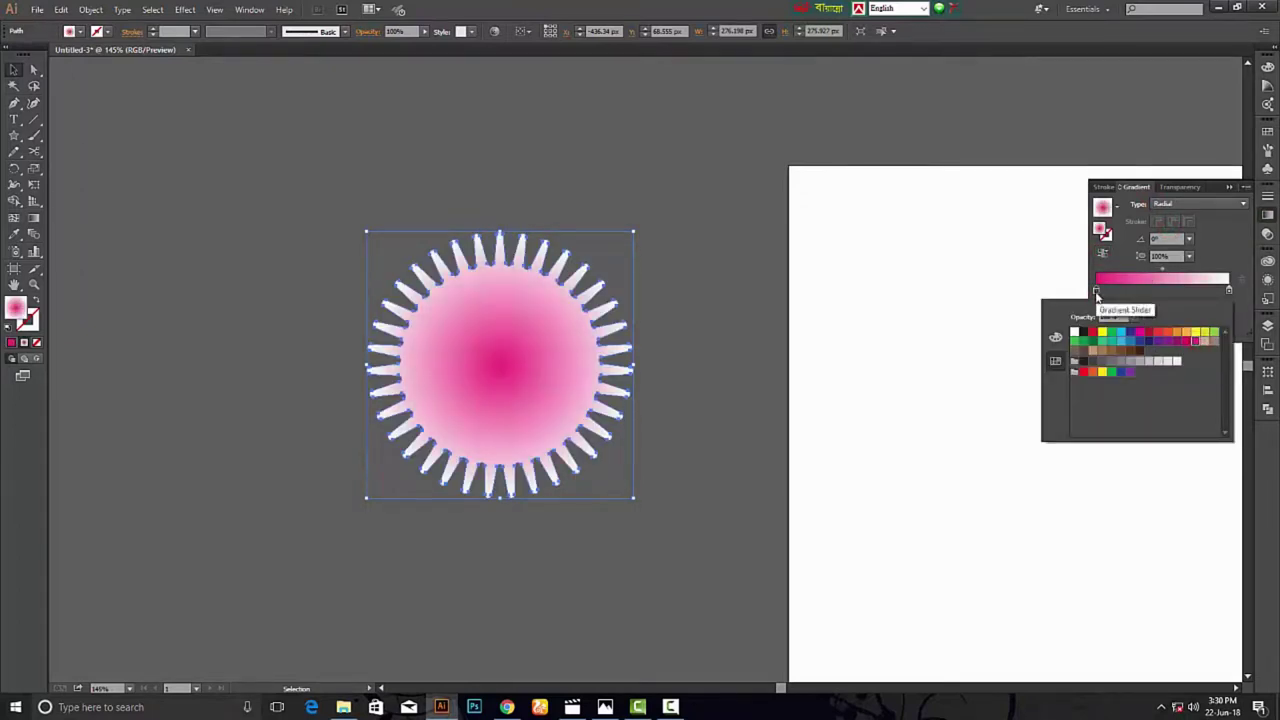
left_click(1178, 291)
double_click(1171, 290)
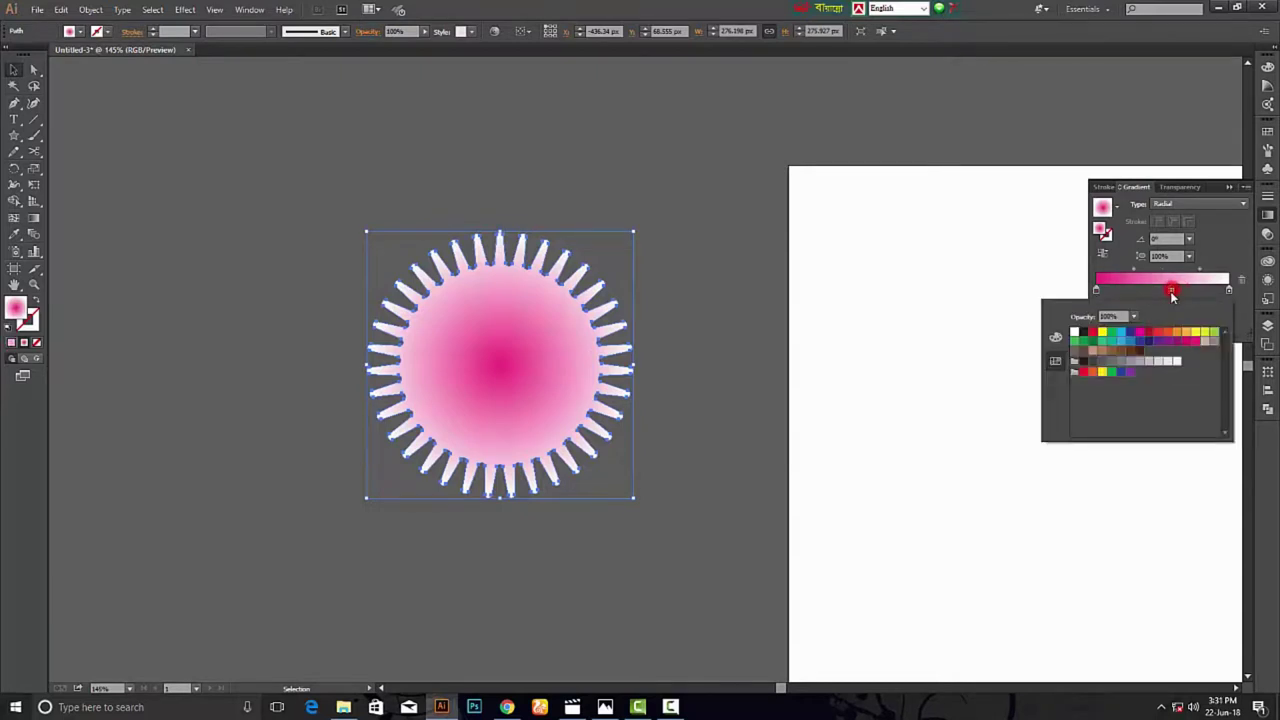
left_click(1167, 342)
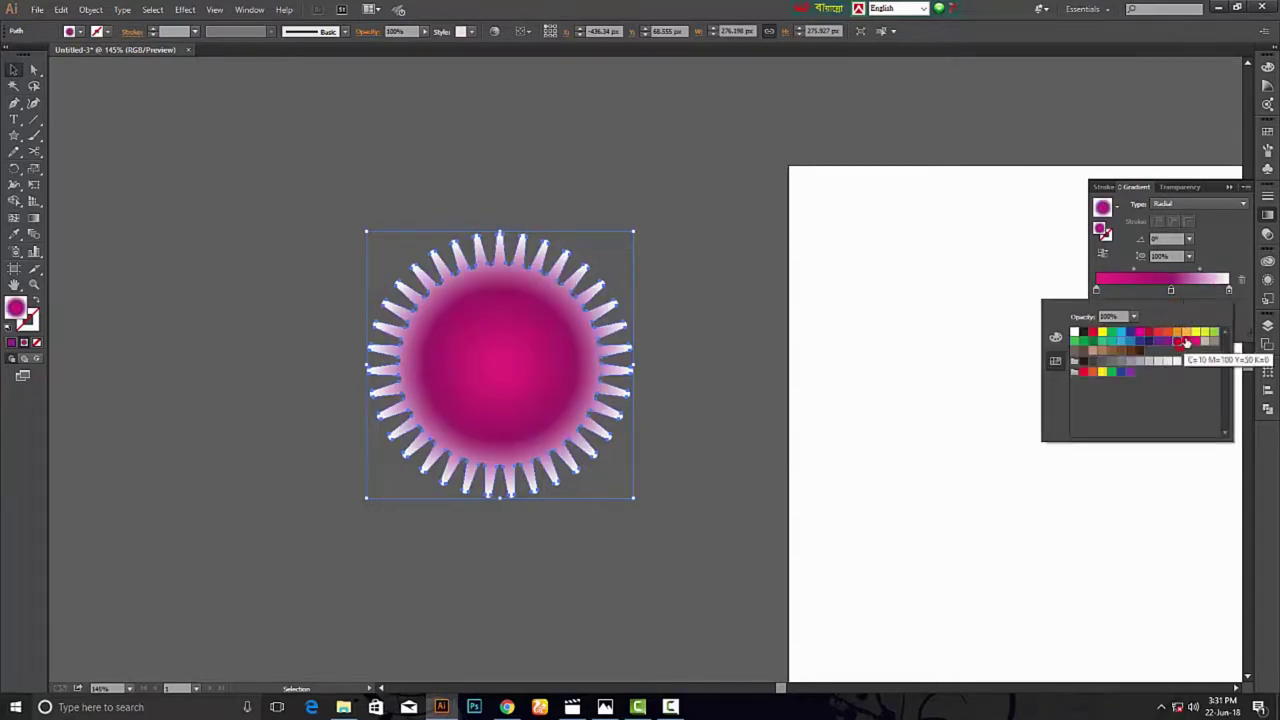
left_click(1197, 342)
left_click(1172, 289)
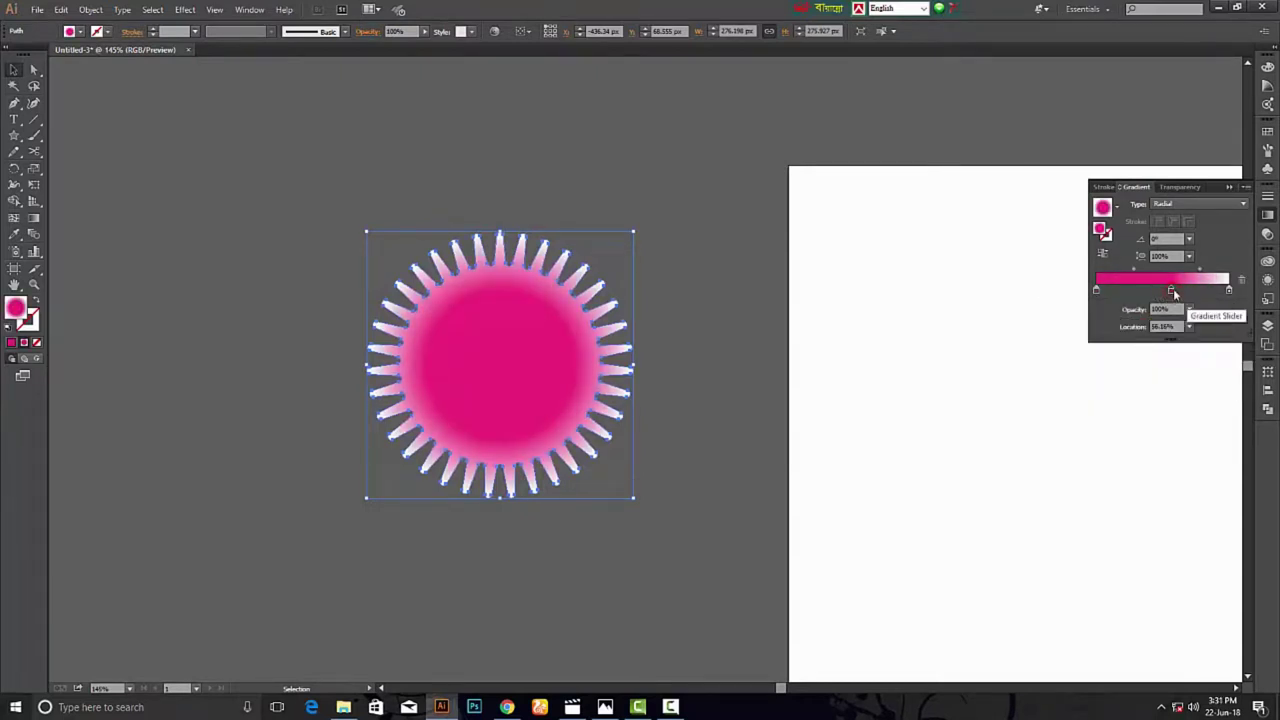
left_click_drag(1141, 291, 1116, 290)
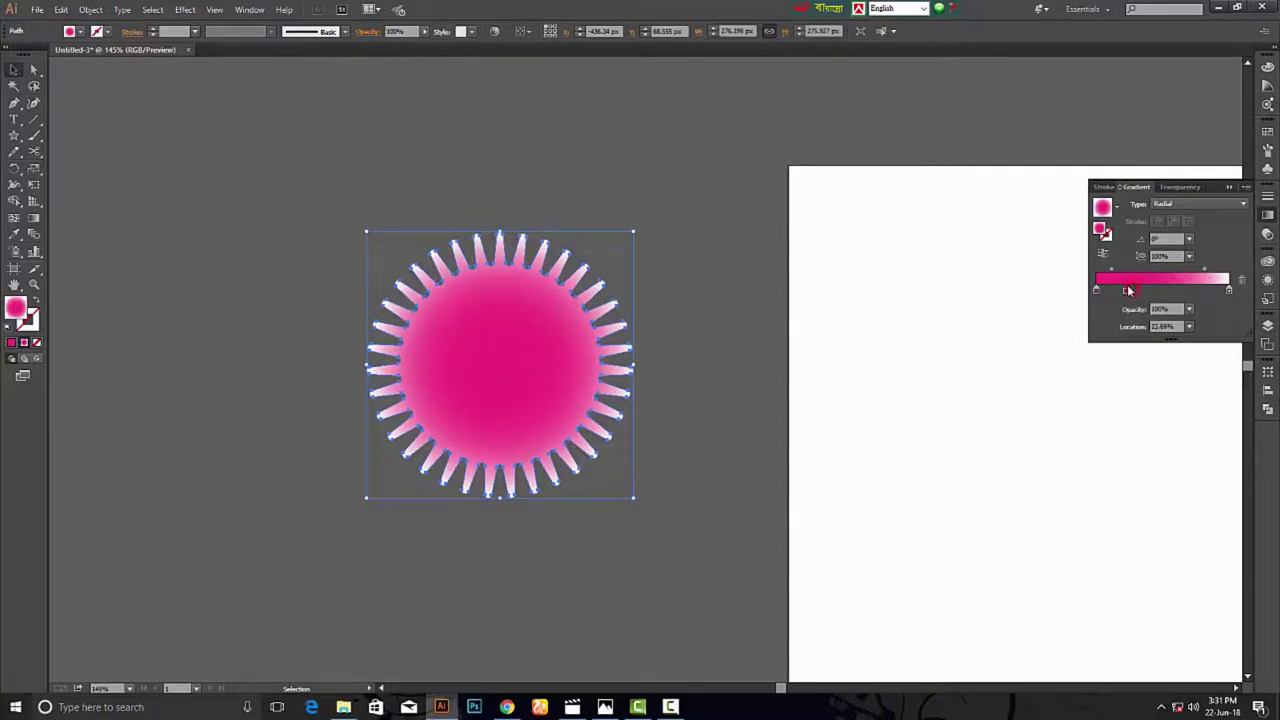
left_click_drag(1131, 290, 1124, 290)
Paste a copy of the star in front and shrink it to a tiny shape at the centre.
left_click(797, 421)
left_click(549, 369)
left_click(60, 10)
left_click(80, 74)
left_click(60, 10)
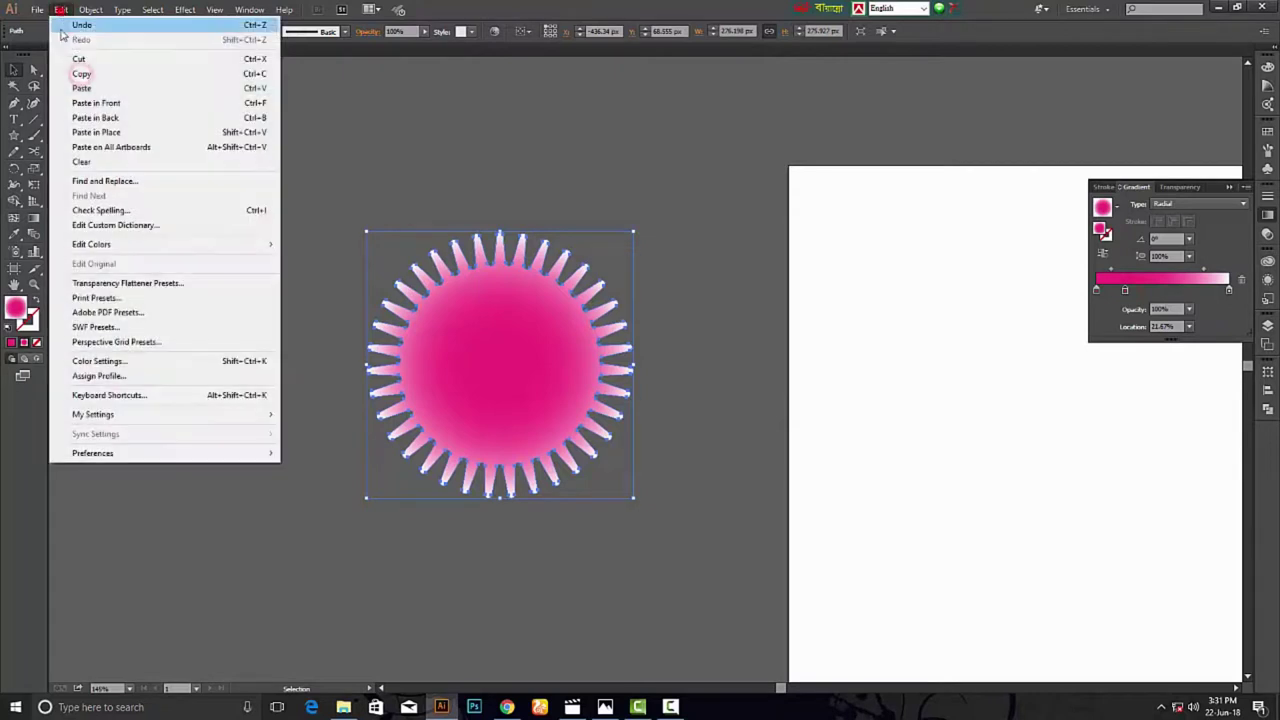
left_click(91, 102)
left_click_drag(633, 232, 532, 357)
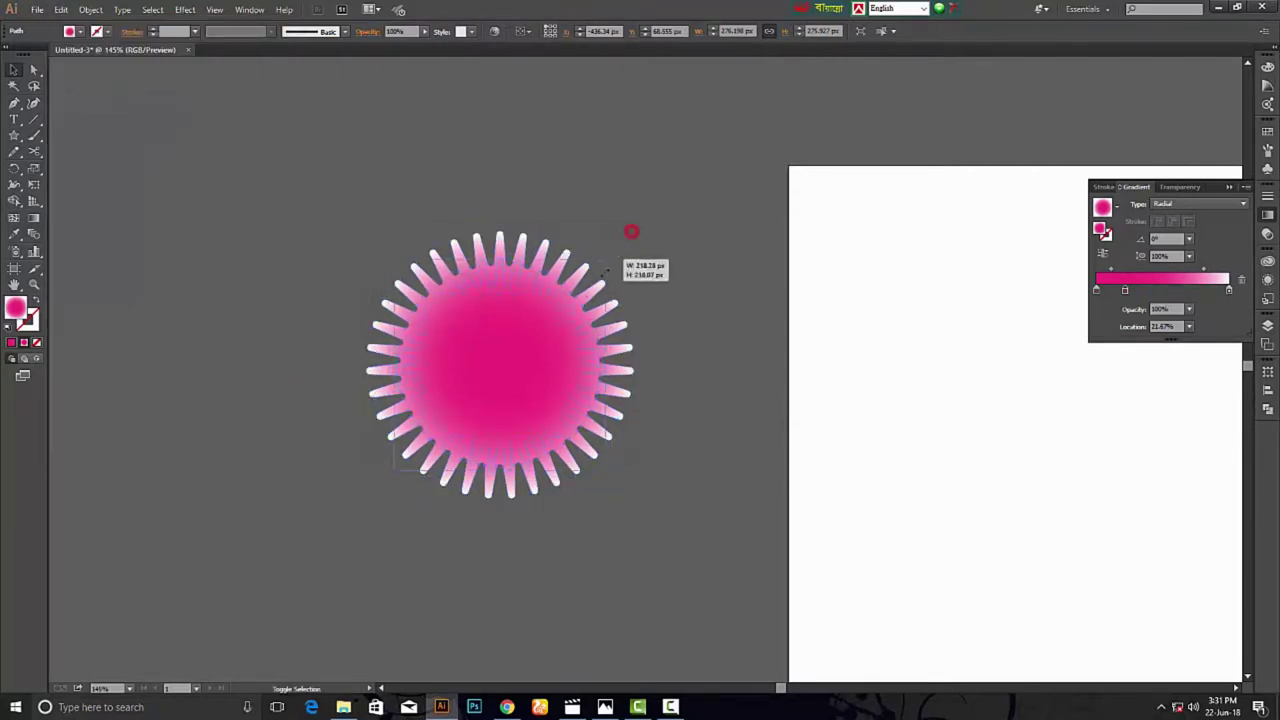
Blend the large star and the tiny copy with 100 specified steps.
left_click(668, 338)
left_click_drag(355, 246, 621, 490)
left_click(91, 10)
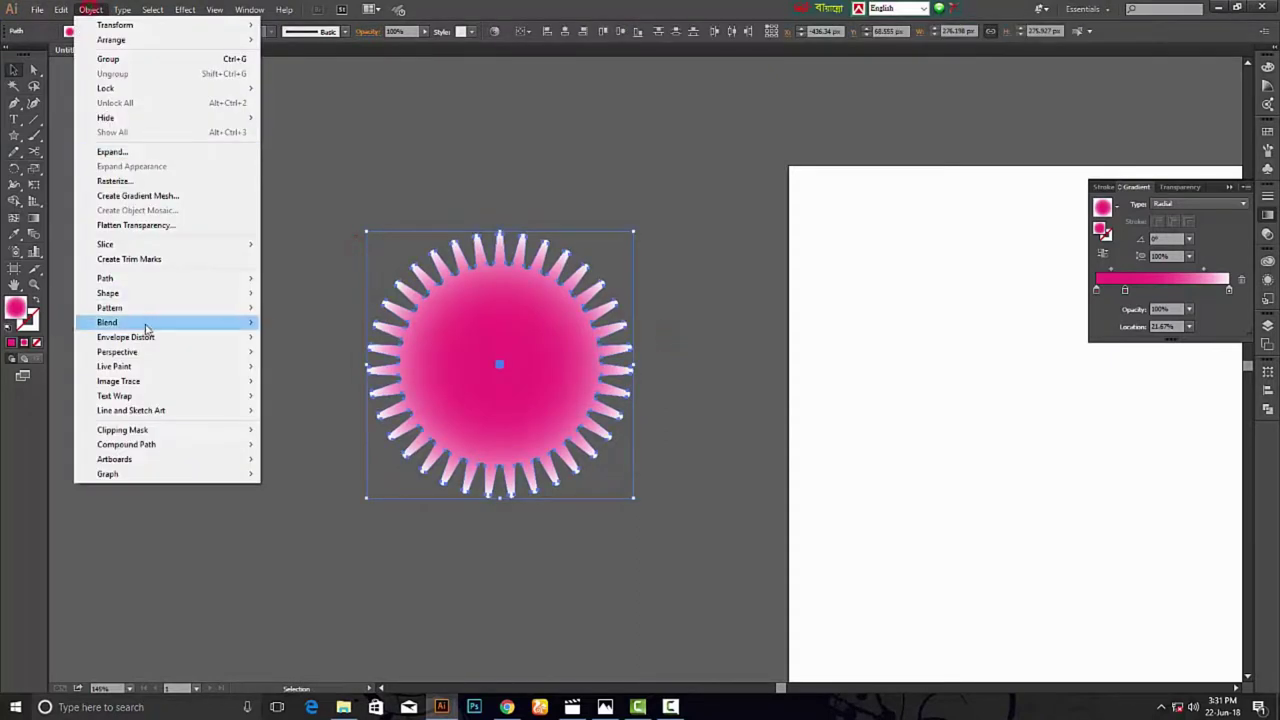
left_click(130, 322)
left_click(318, 358)
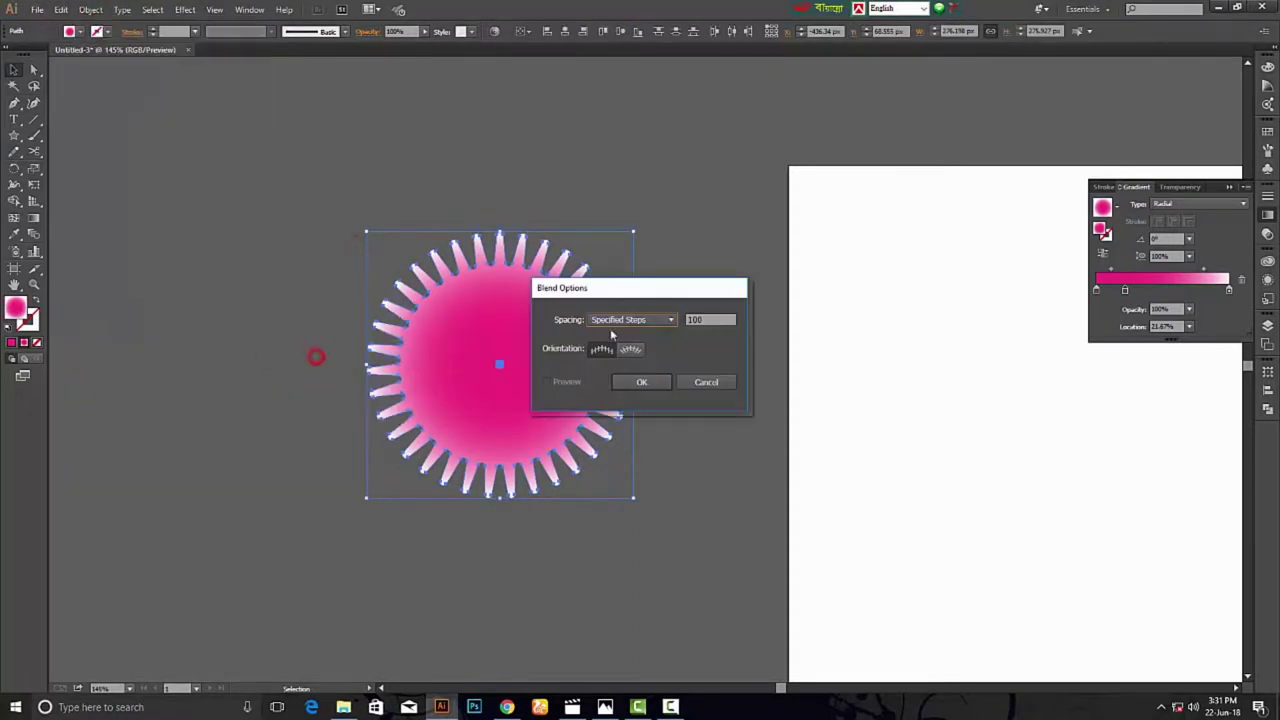
left_click(645, 319)
left_click(643, 354)
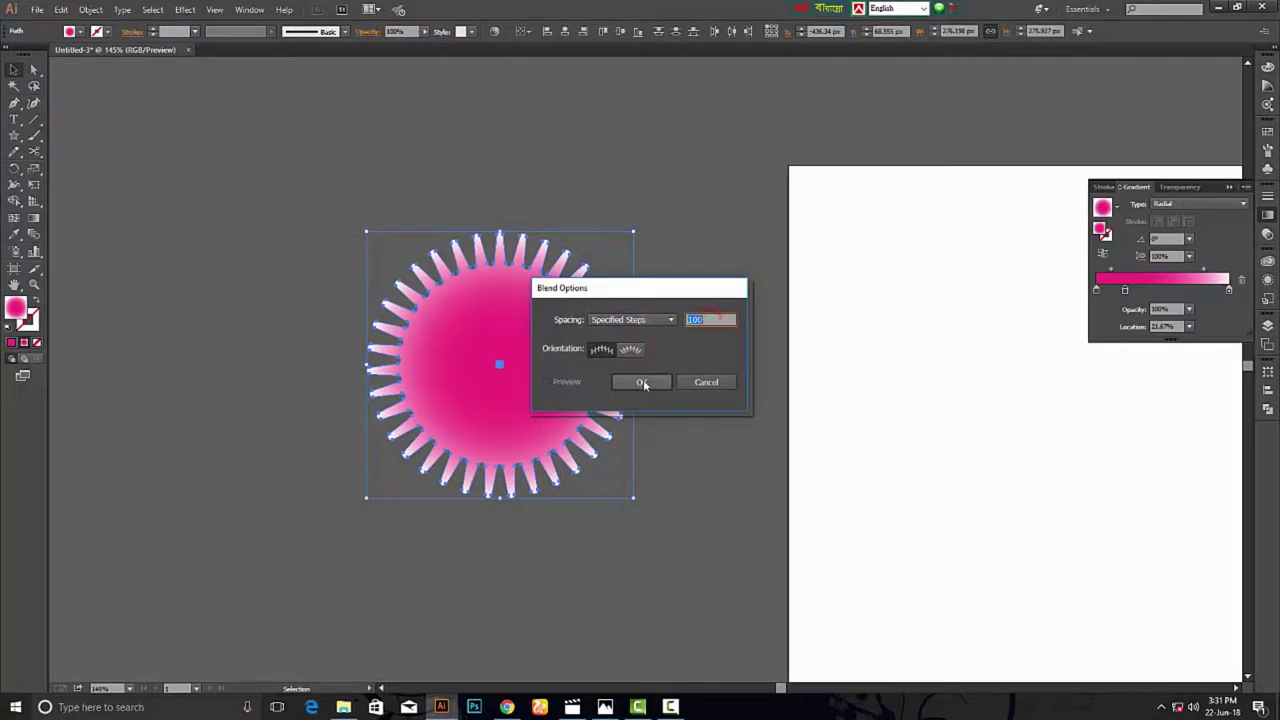
left_click(643, 382)
left_click(88, 10)
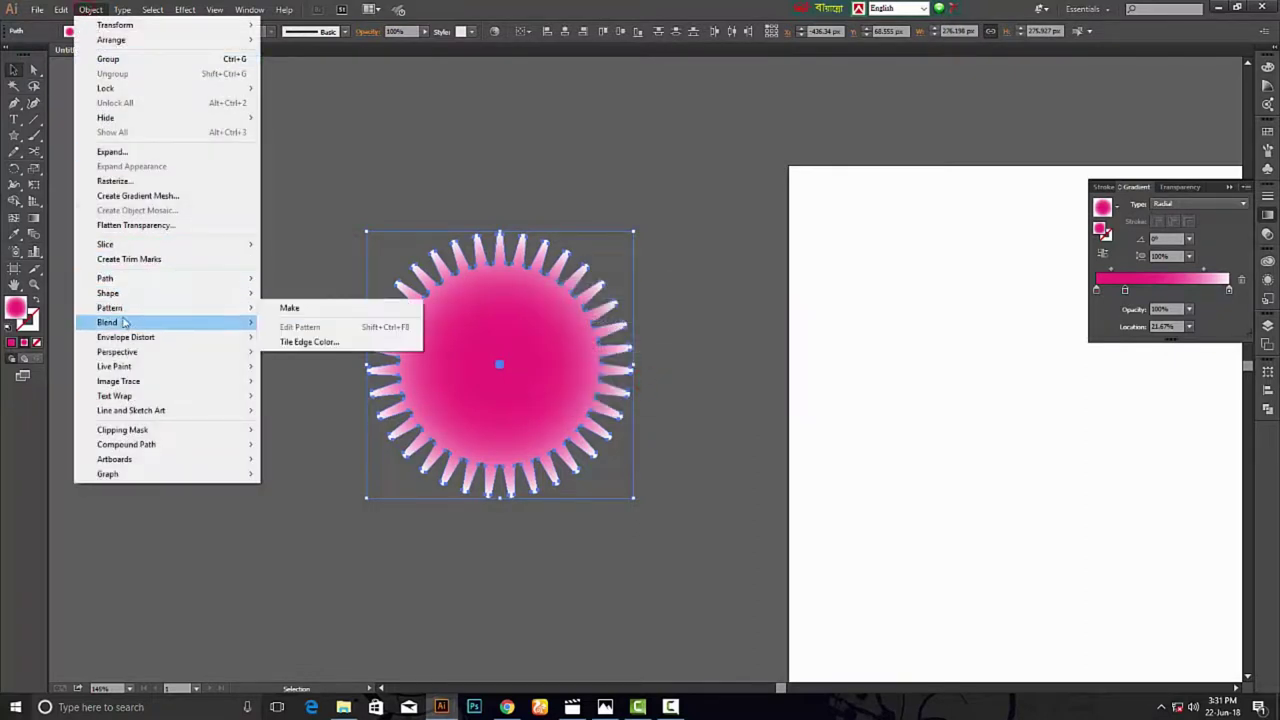
left_click(123, 322)
left_click(283, 323)
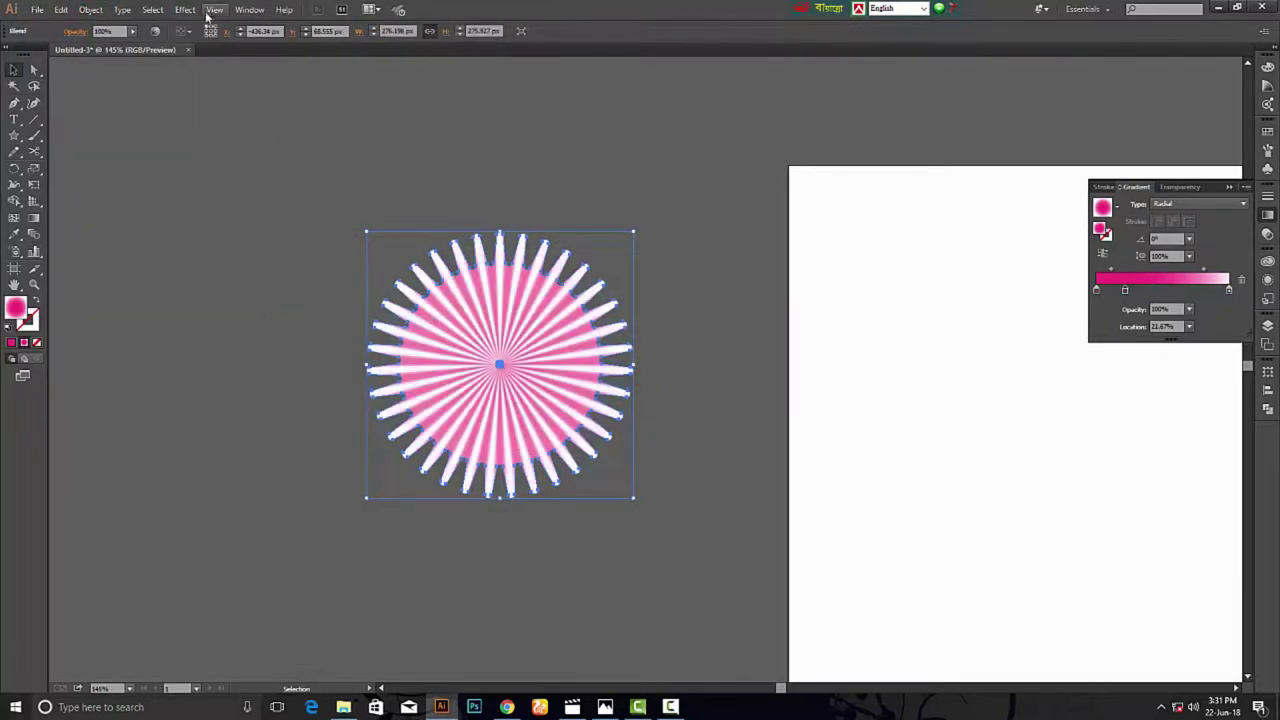
Apply a -17% Pucker & Bloat effect to pucker the blend's rays.
left_click(185, 10)
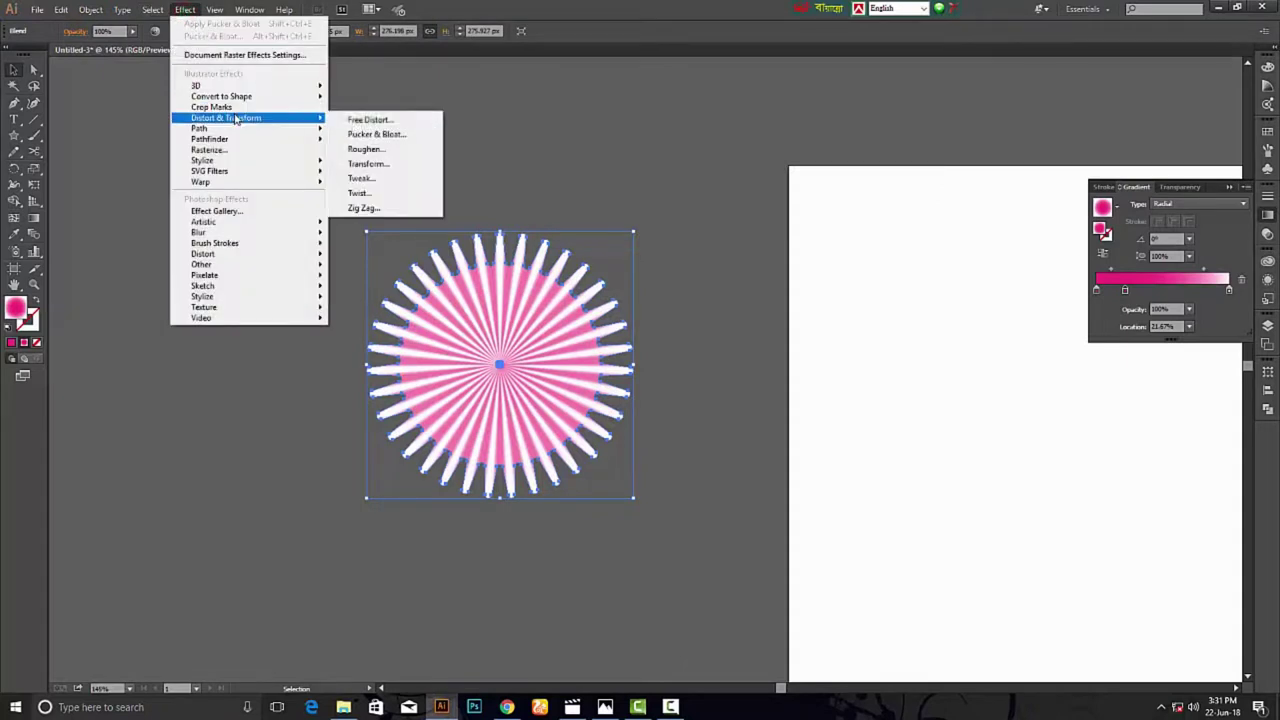
left_click(368, 134)
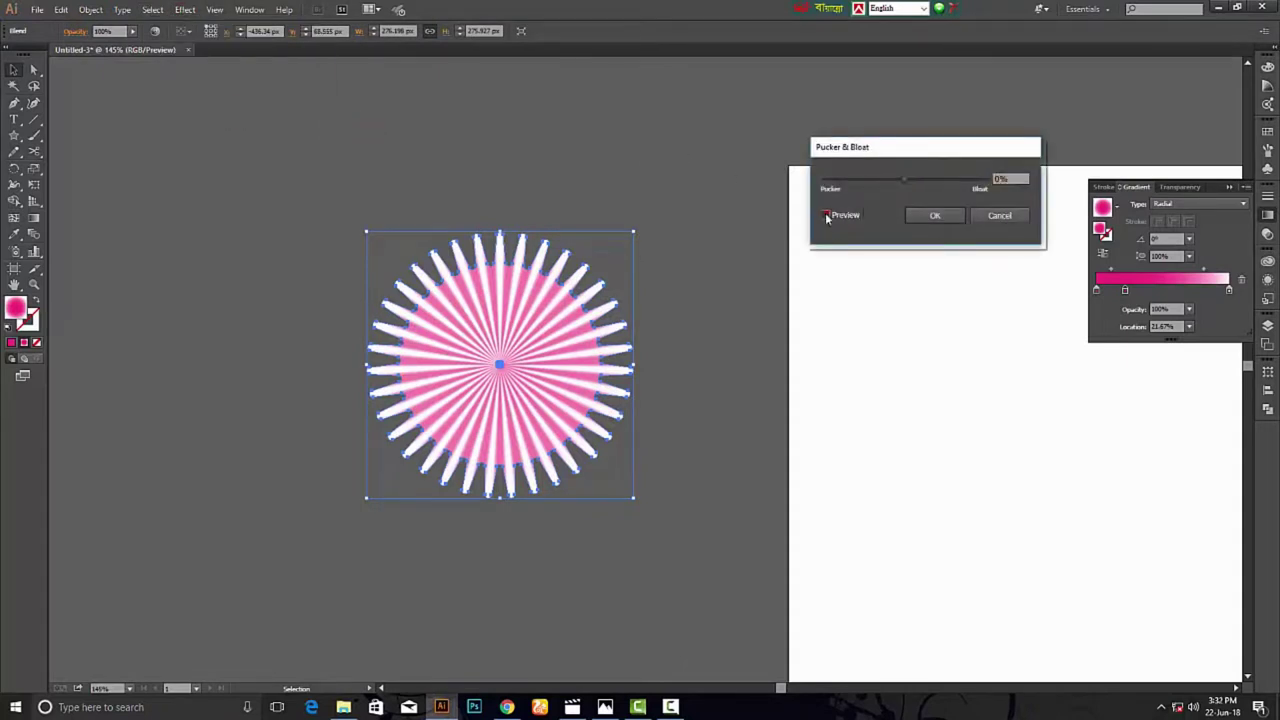
type("-17")
key("Return")
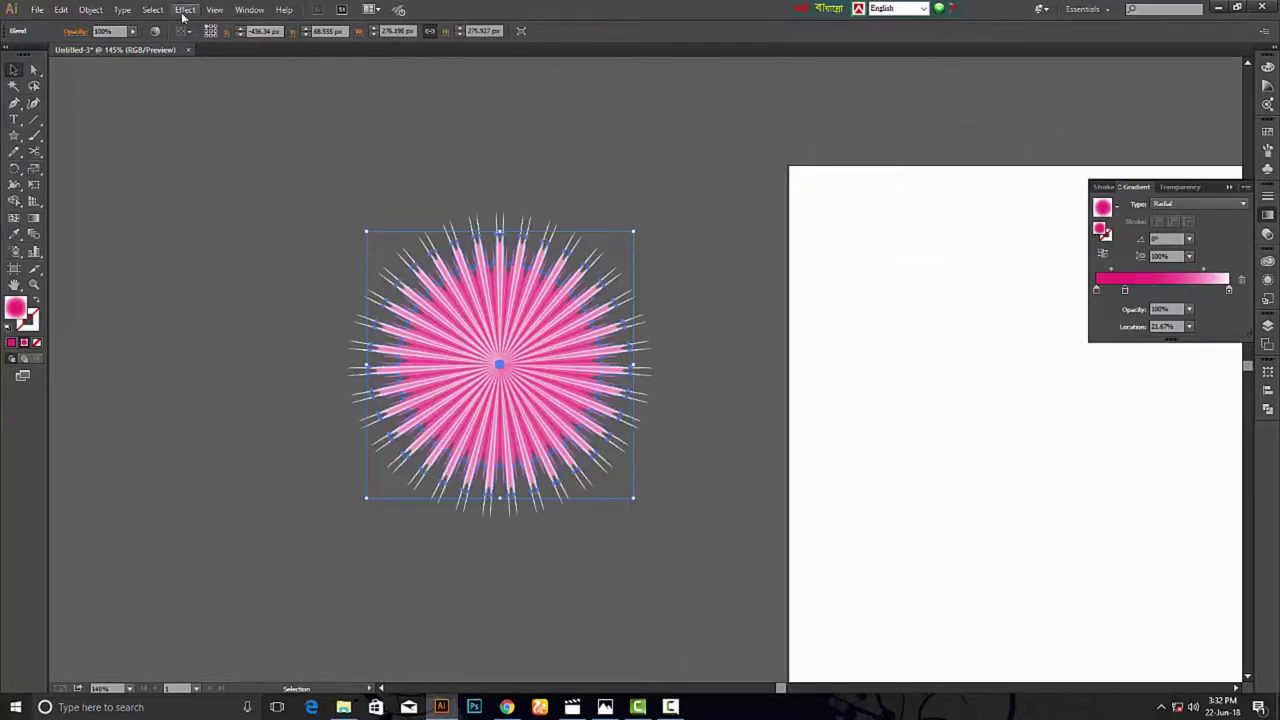
Add a smooth Roughen effect at 11% size for a fluffy fur look.
left_click(184, 11)
mouse_move(226, 118)
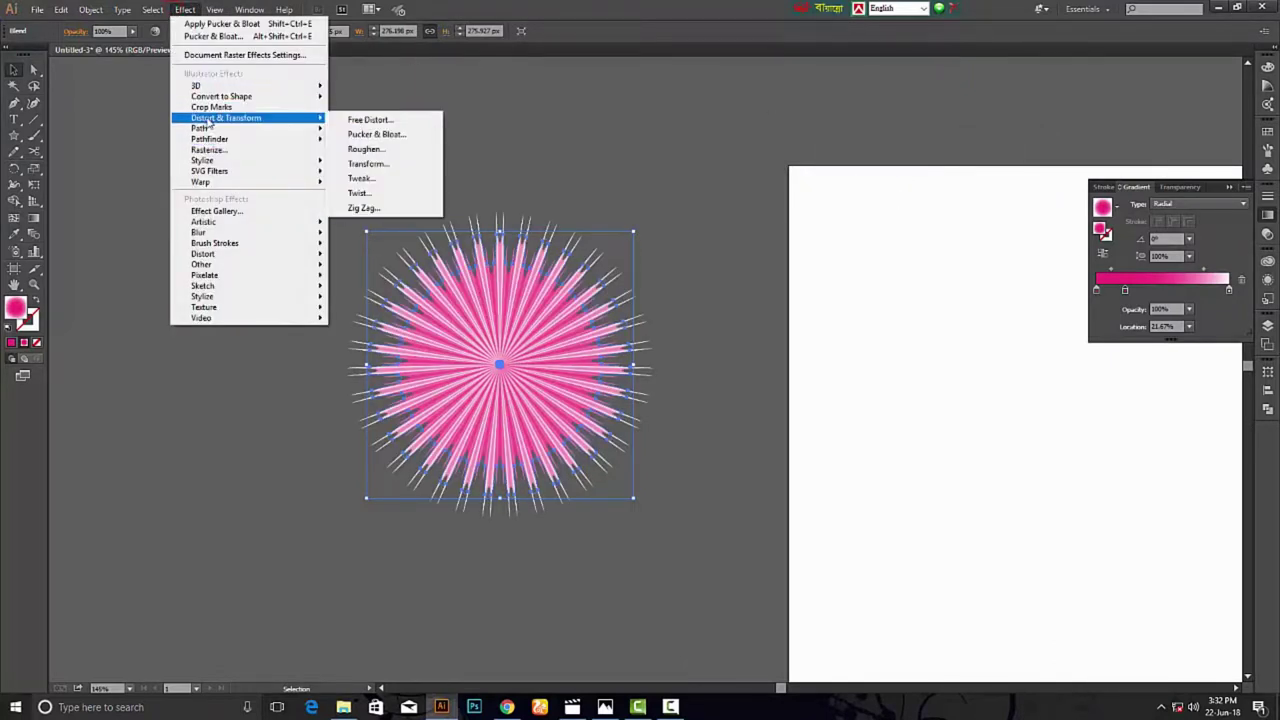
left_click(363, 149)
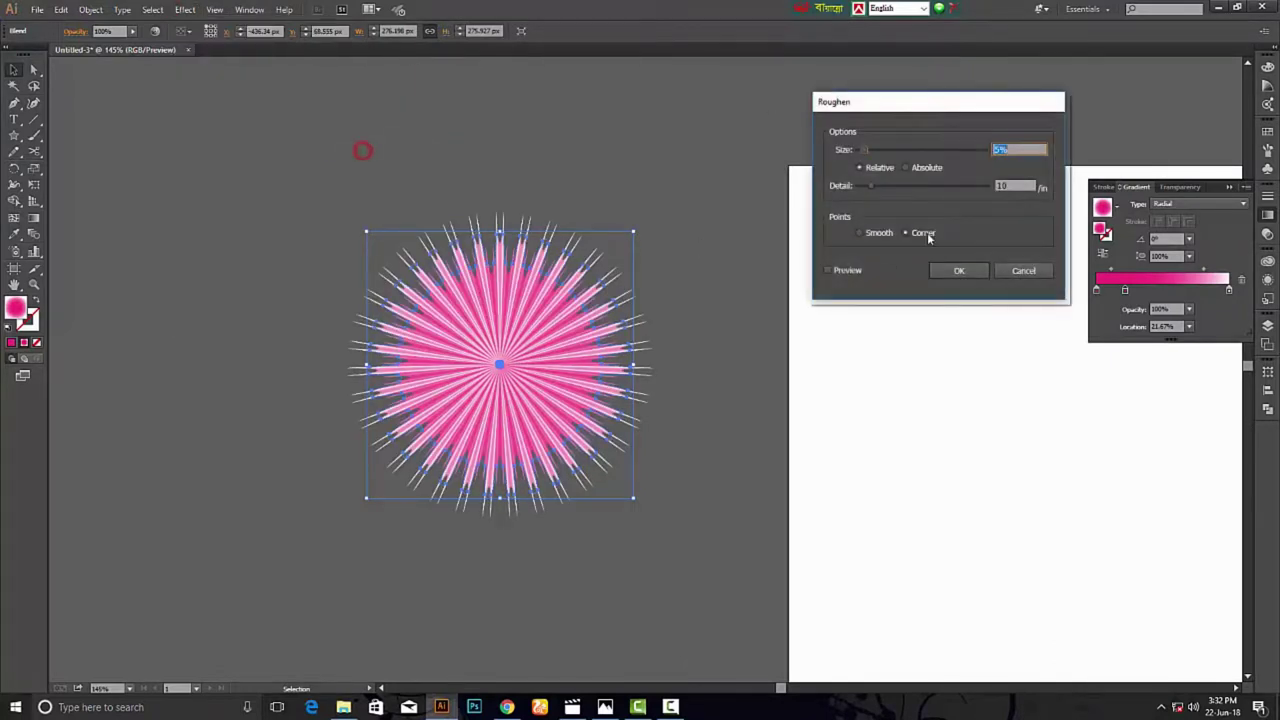
left_click(828, 271)
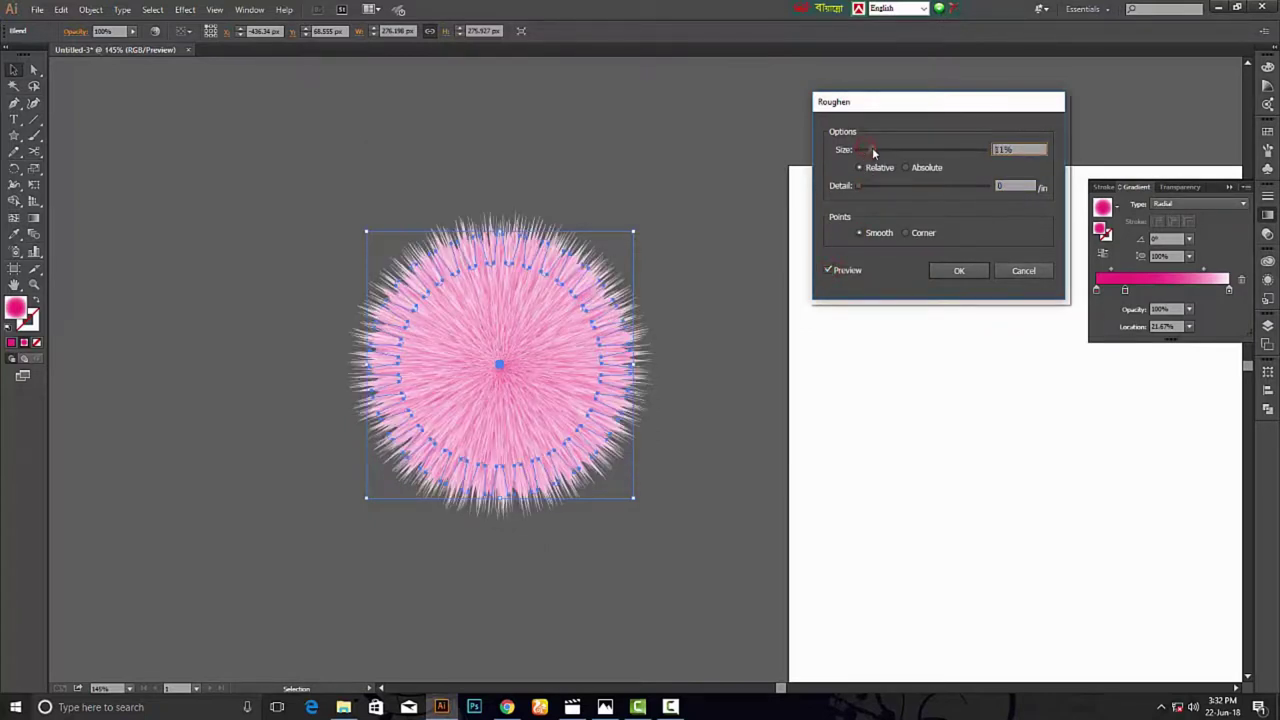
left_click(960, 272)
scroll(531, 386, "up", 1)
left_click(757, 331)
Shrink the fluffy circle to head size and duplicate it below as a taller, wider body oval.
left_click(514, 378)
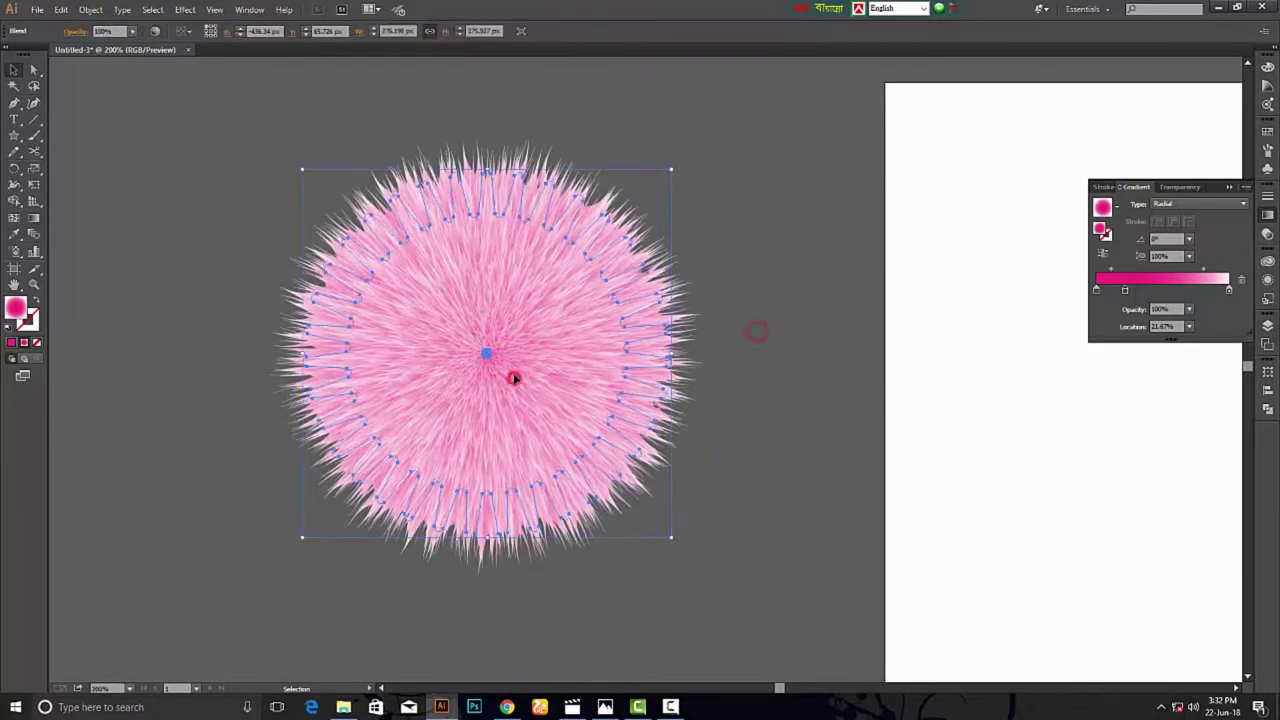
scroll(514, 378, "down", 1)
scroll(551, 360, "left", 3)
scroll(740, 303, "down", 1)
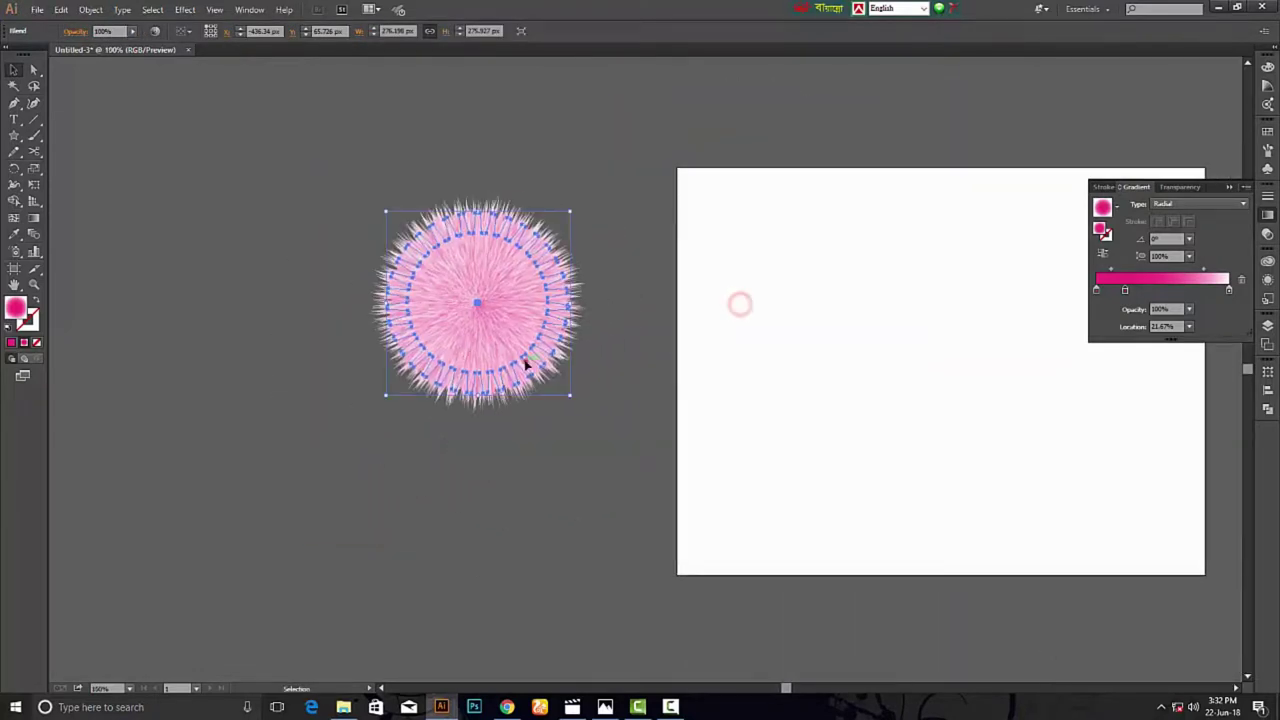
left_click_drag(573, 398, 545, 370)
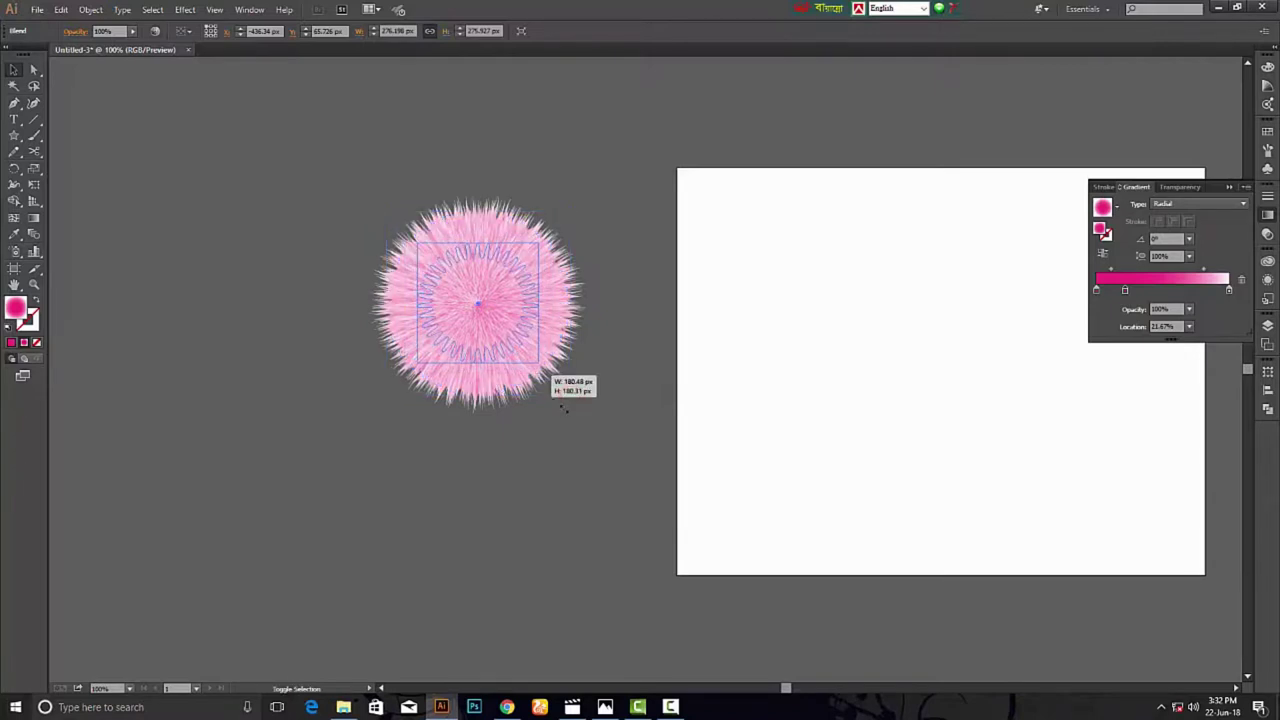
left_click(563, 405)
left_click_drag(482, 307, 480, 405)
left_click_drag(478, 458, 478, 510)
Bring the head circle in front of the body oval.
left_click(588, 437)
left_click(476, 285)
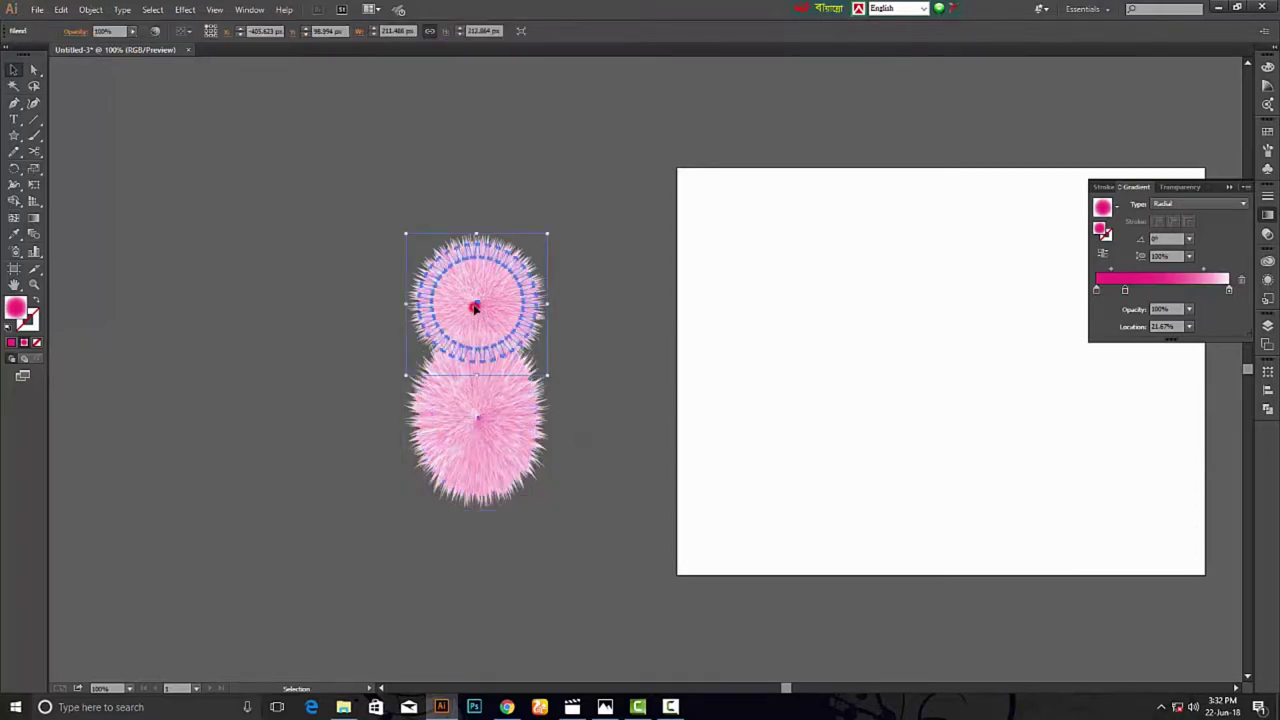
right_click(474, 305)
left_click(527, 403)
left_click(655, 402)
left_click(620, 360)
Move the body's fur centre up 44 px in isolation mode.
double_click(479, 422)
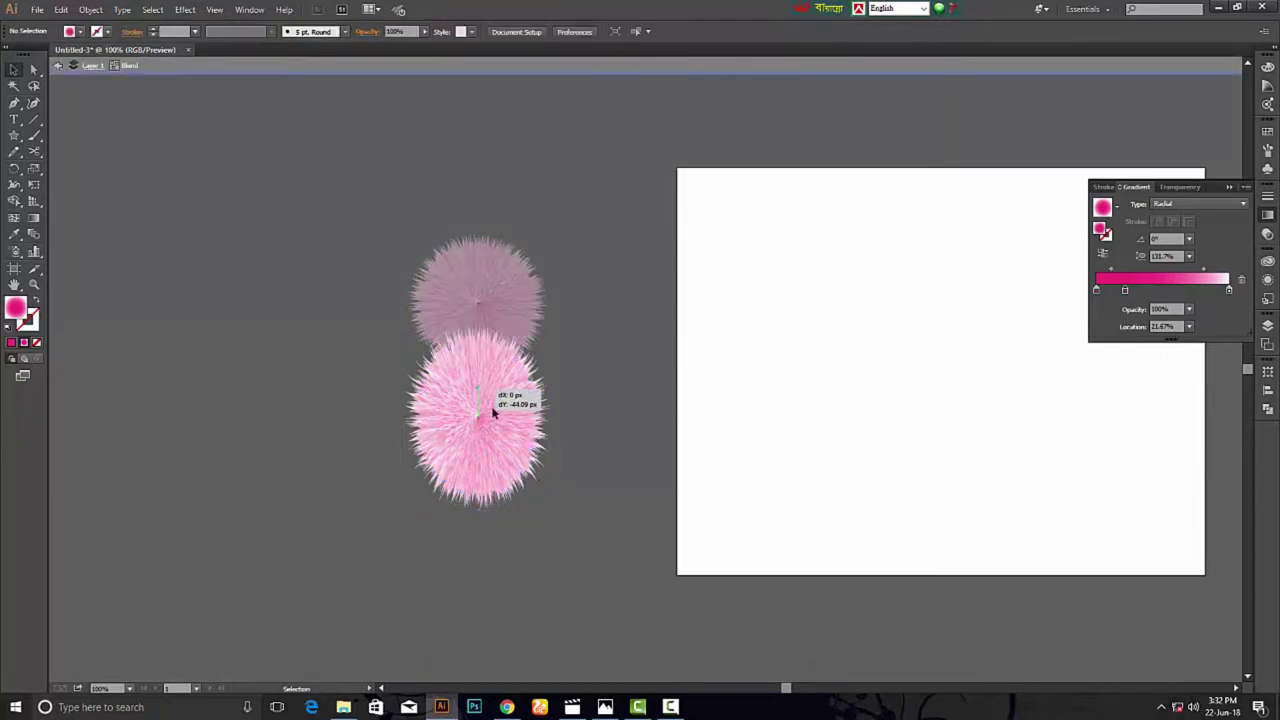
left_click_drag(492, 412, 492, 410)
double_click(503, 299)
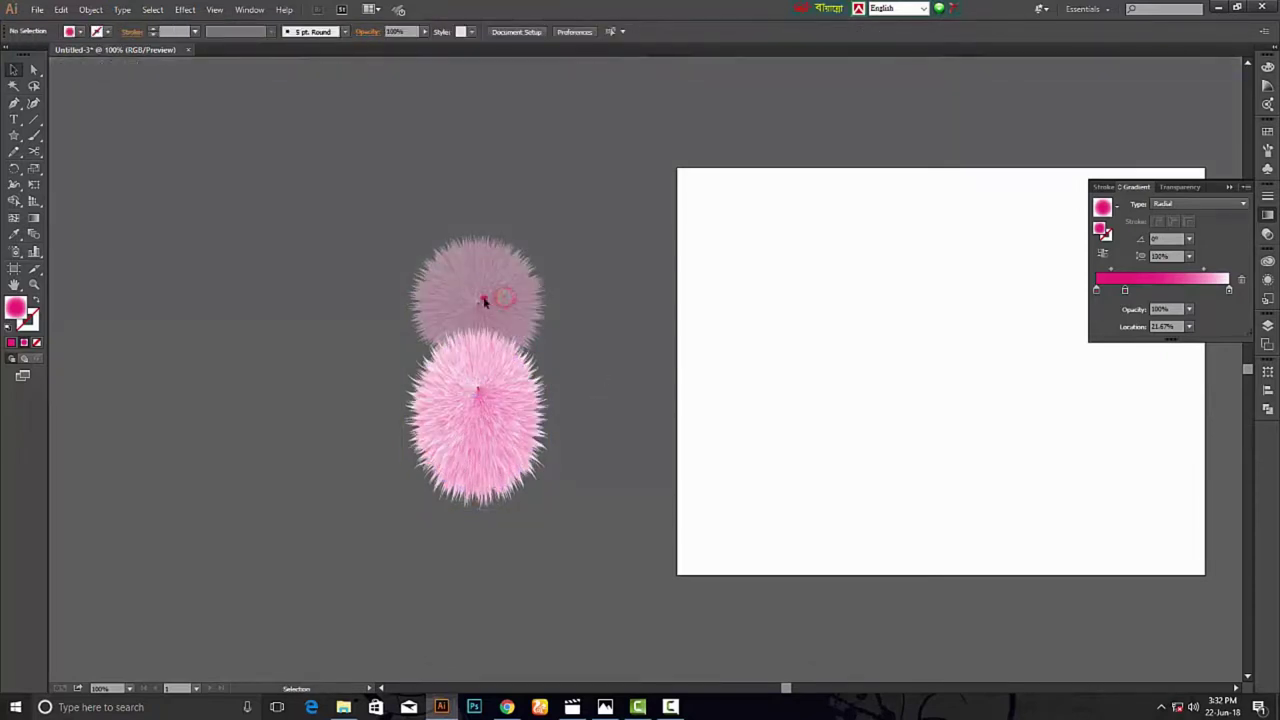
left_click(581, 356)
Copy the head circle out to its right and shrink it to ear size.
scroll(484, 298, "up", 1)
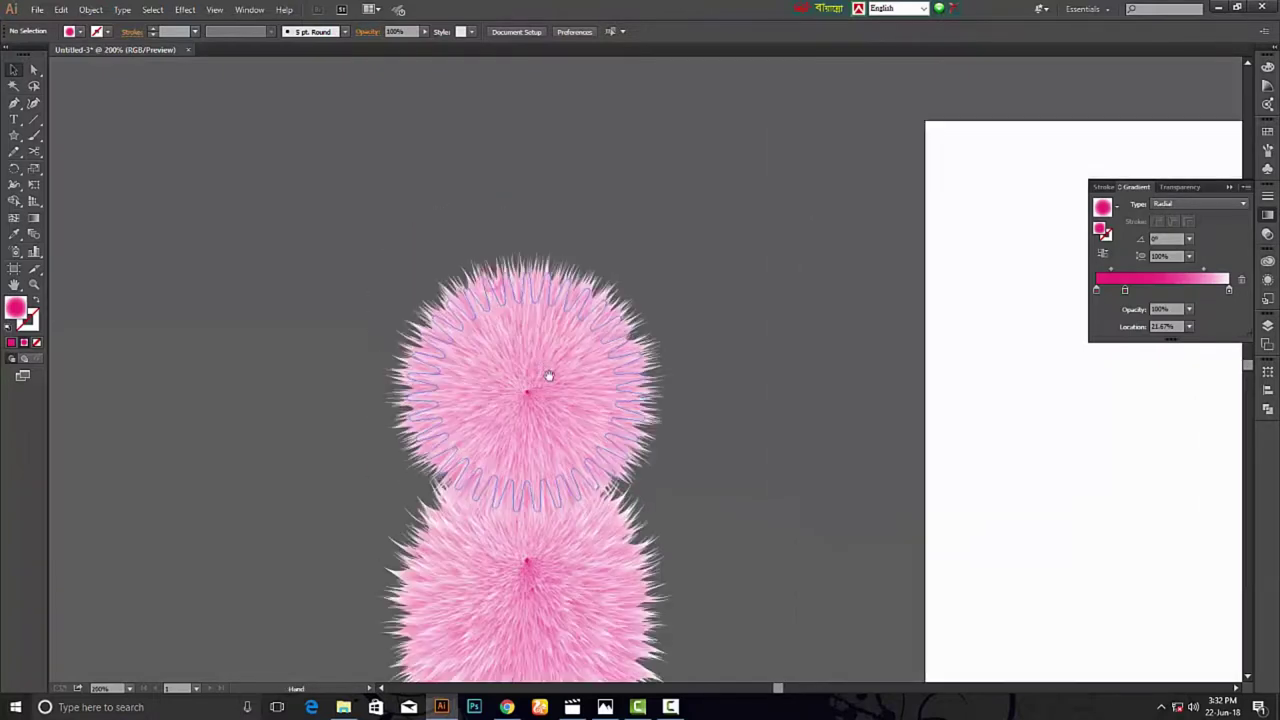
scroll(537, 329, "up", 2)
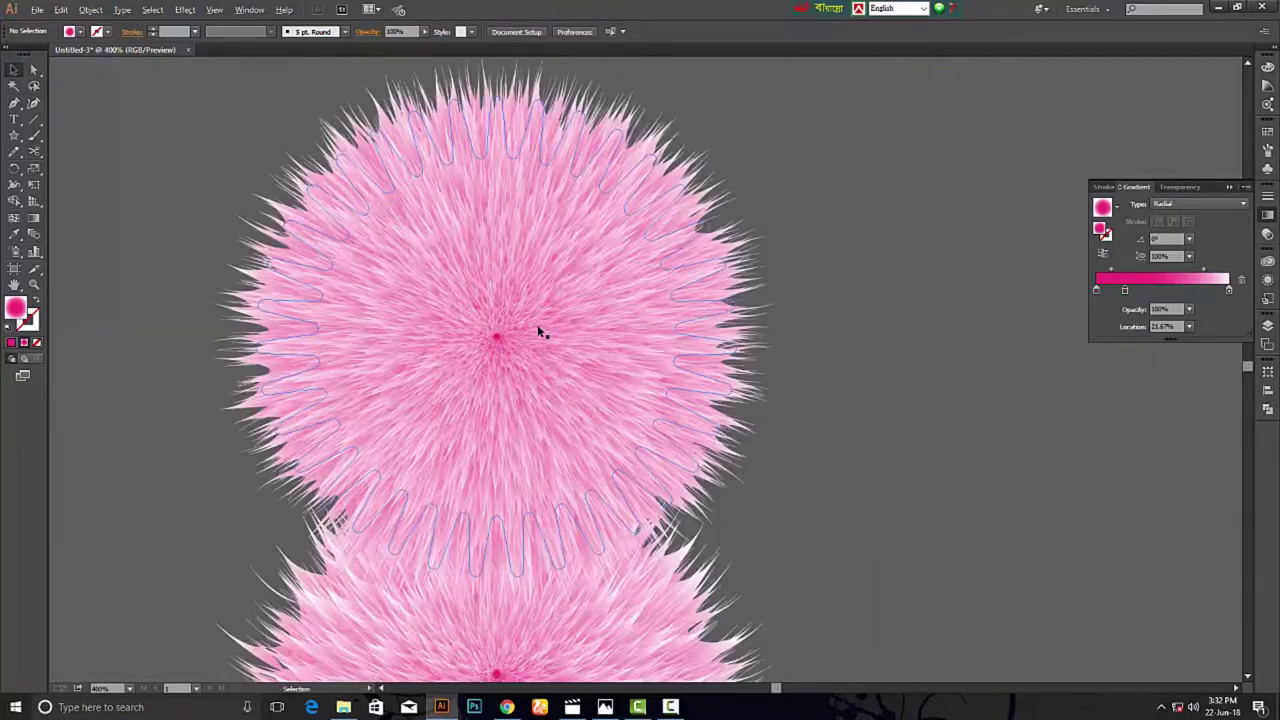
left_click_drag(494, 337, 818, 357)
scroll(522, 343, "down", 1)
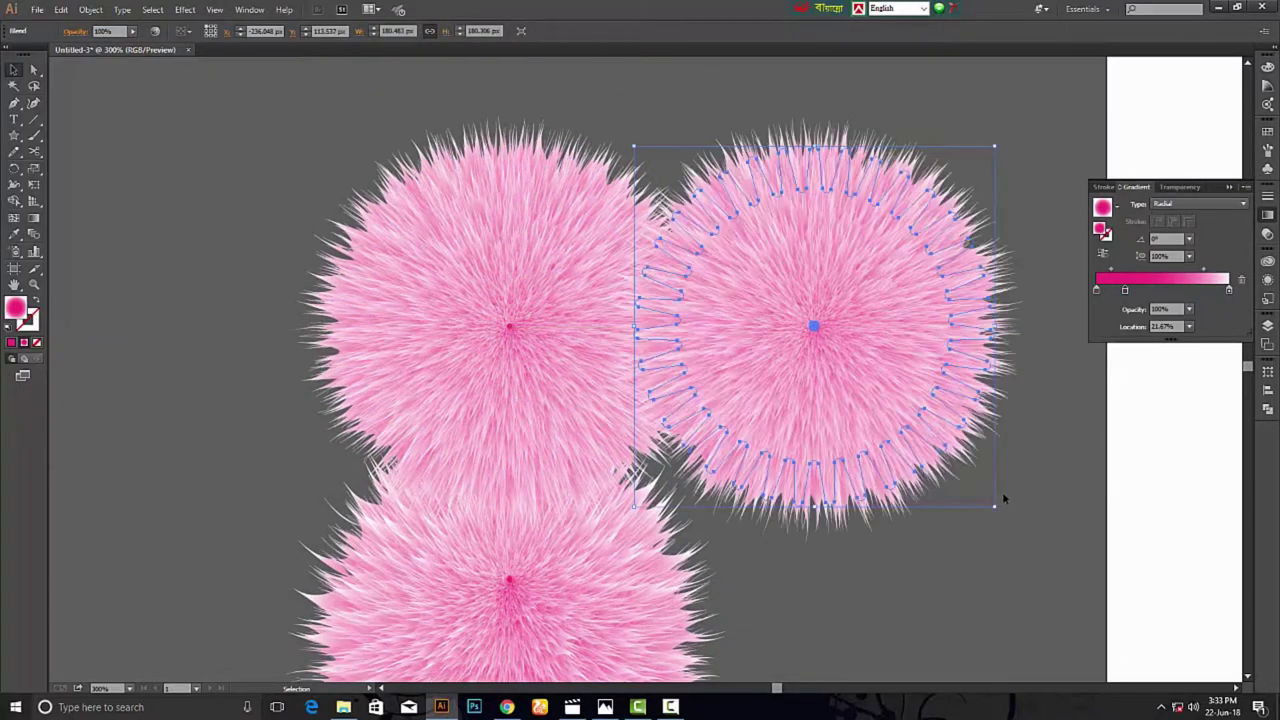
left_click_drag(996, 507, 888, 425)
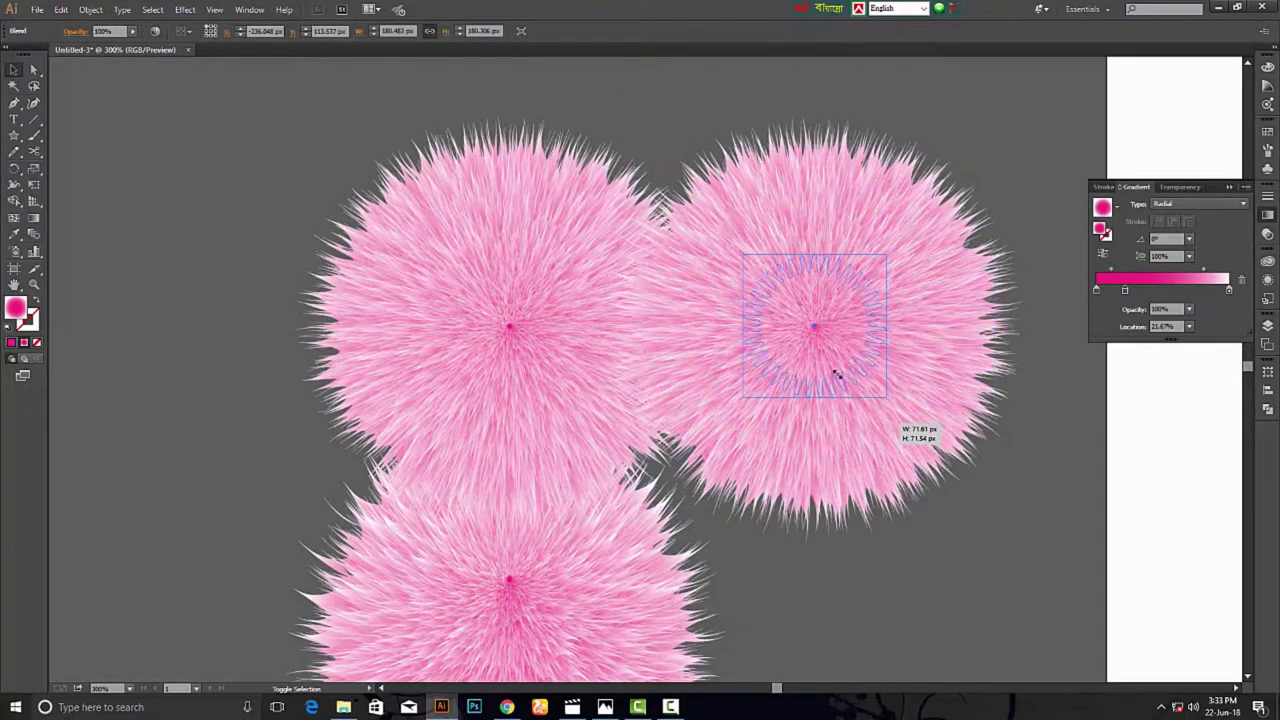
left_click_drag(838, 375, 828, 356)
Isolate the small circle's blend and shift its fur centre left.
scroll(825, 337, "up", 1)
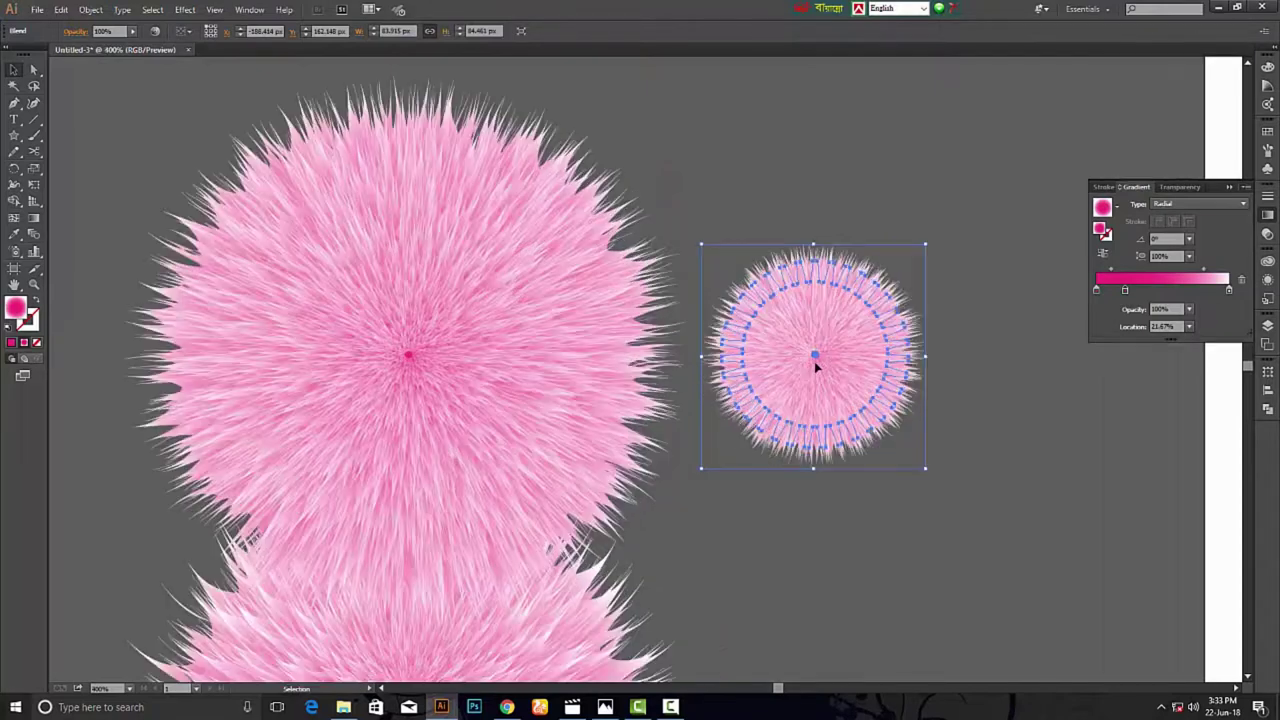
right_click(817, 358)
left_click(855, 416)
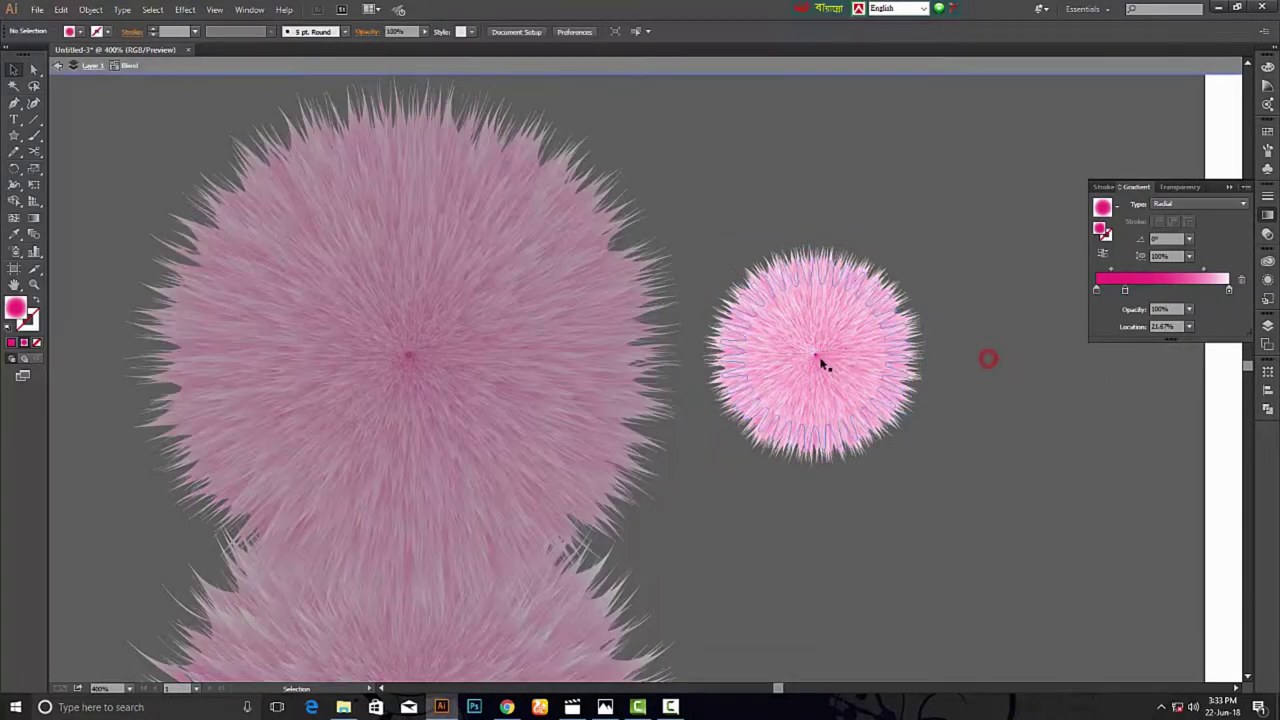
left_click_drag(820, 359, 766, 355)
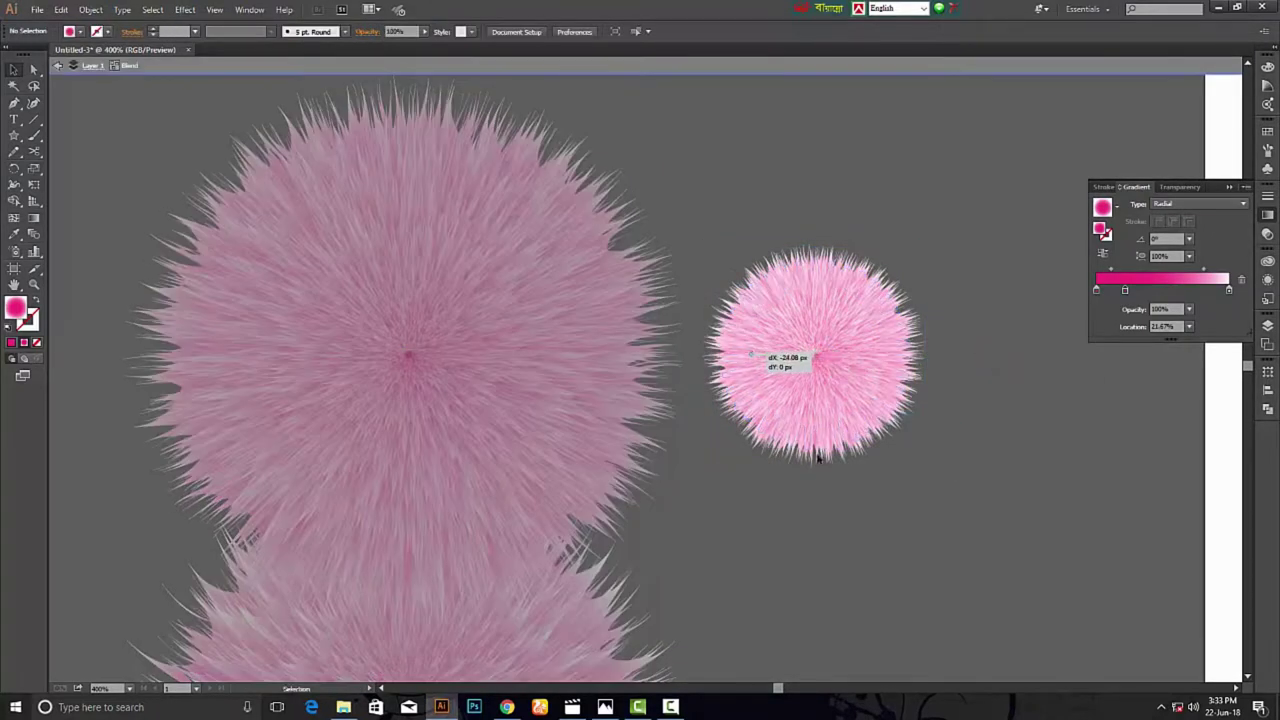
Move the ear onto the head's upper right and send it behind the head.
double_click(794, 498)
left_click_drag(815, 370, 671, 274)
right_click(662, 262)
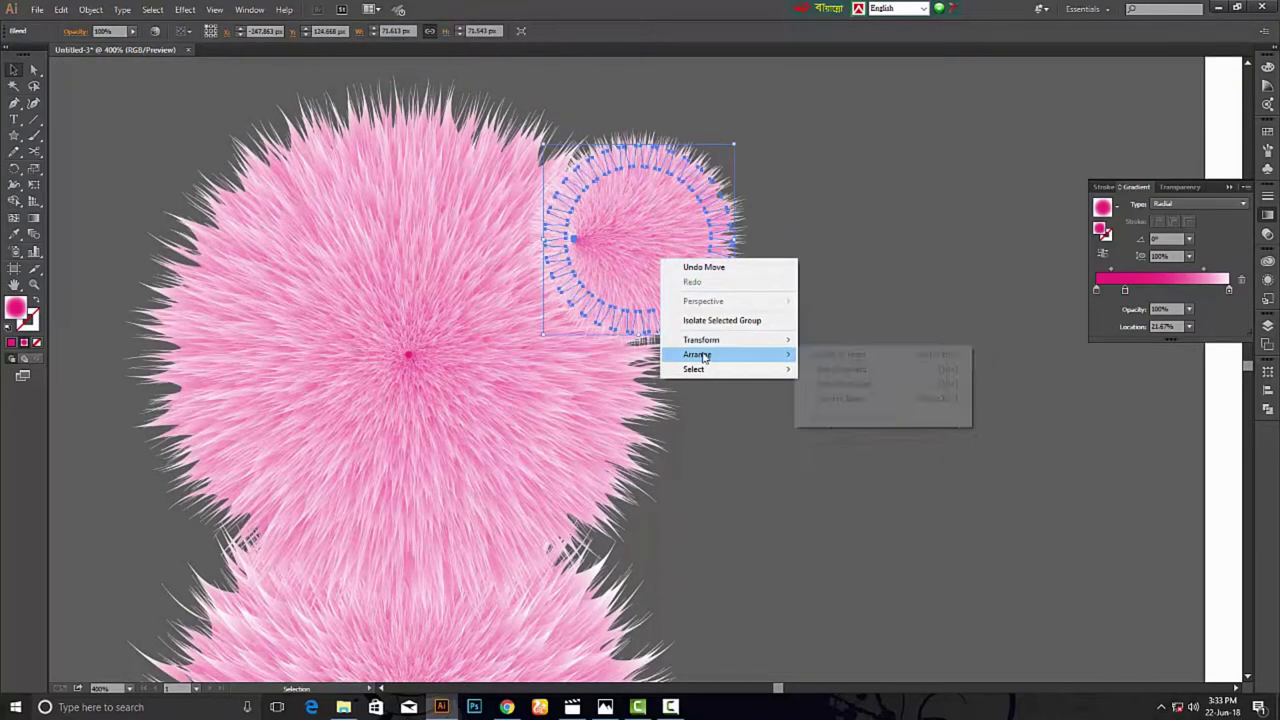
left_click(852, 399)
left_click(744, 298)
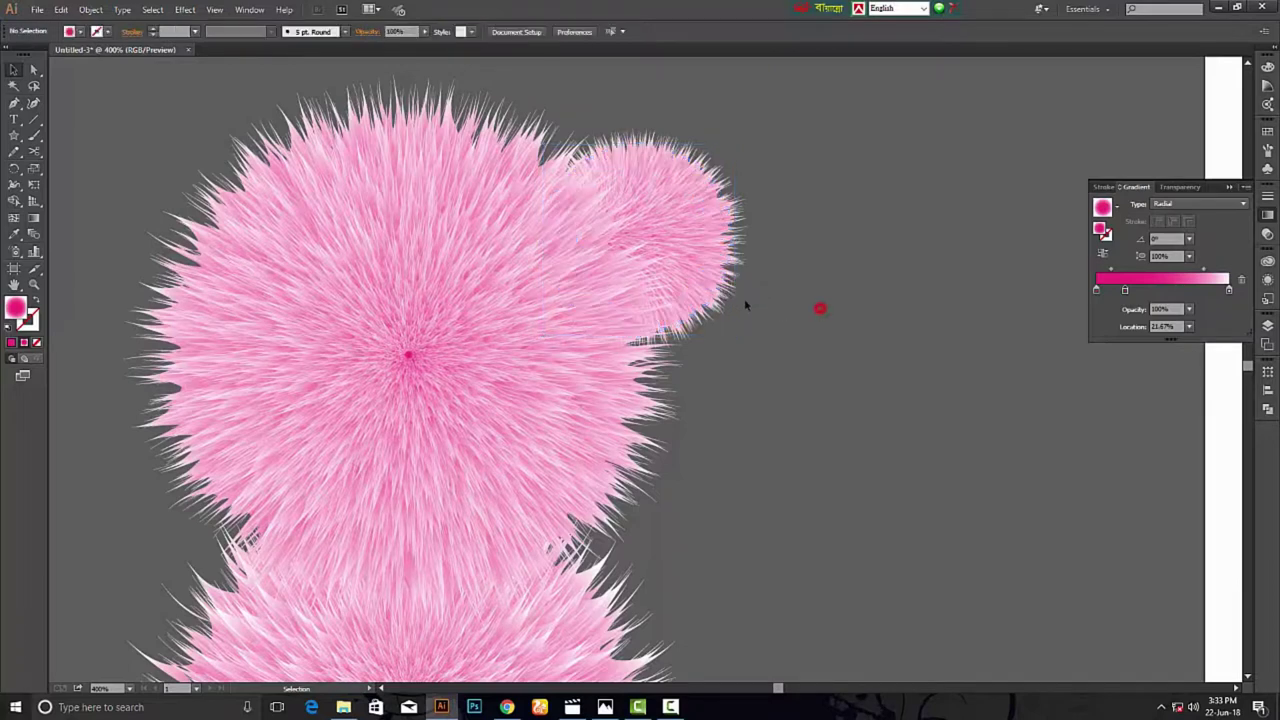
Copy the ear to the head's upper left and reflect it vertically.
scroll(725, 342, "down", 1)
scroll(750, 290, "left", 2)
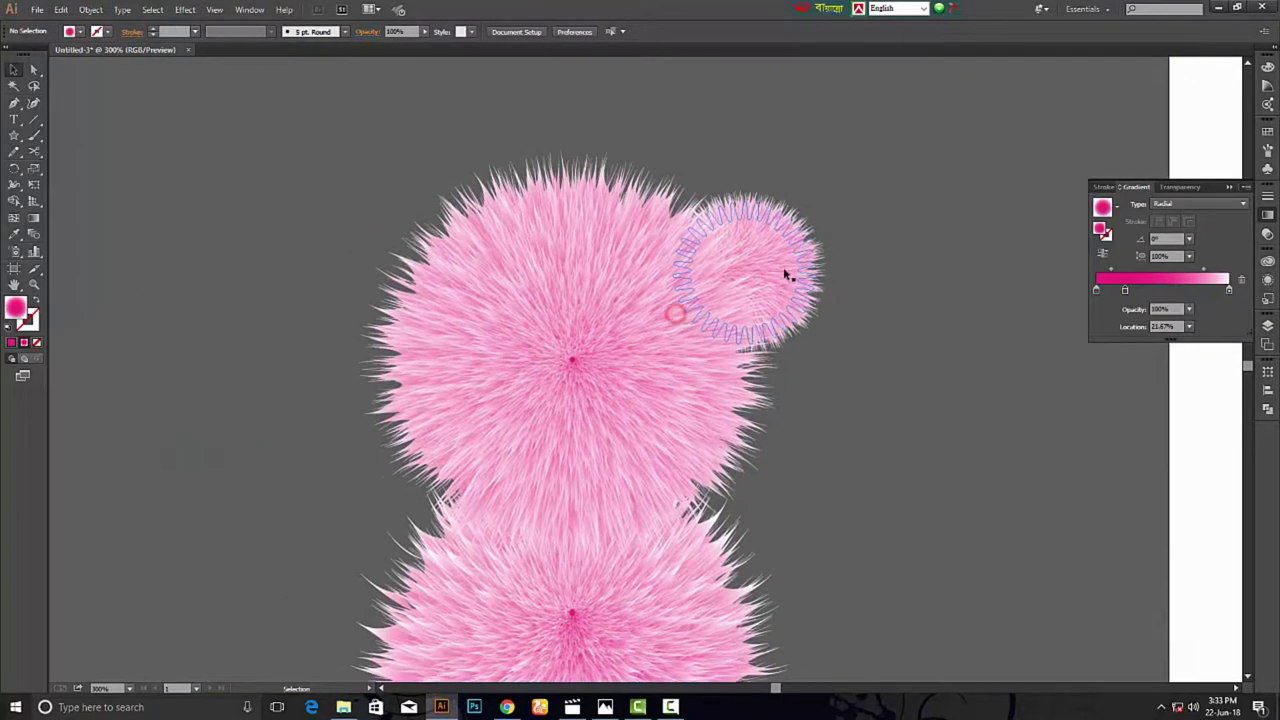
left_click(785, 270)
left_click_drag(787, 275, 404, 266)
left_click(901, 371)
left_click(772, 268)
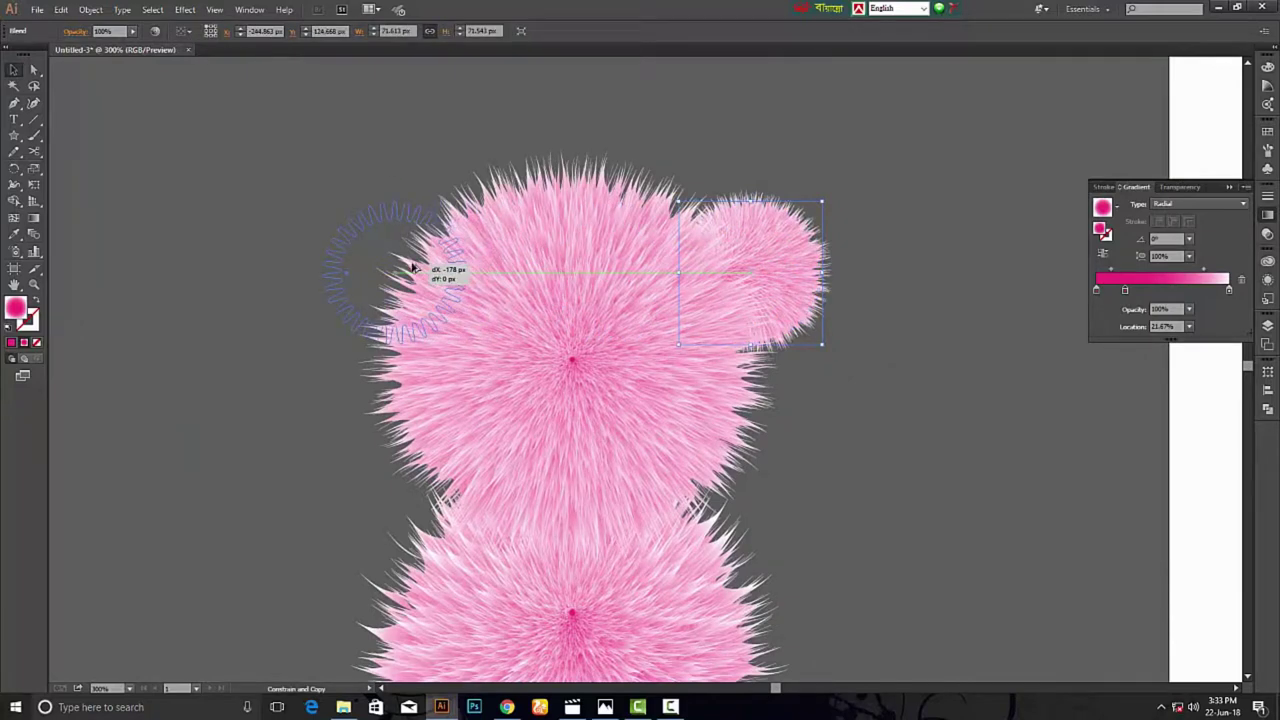
right_click(405, 265)
mouse_move(446, 344)
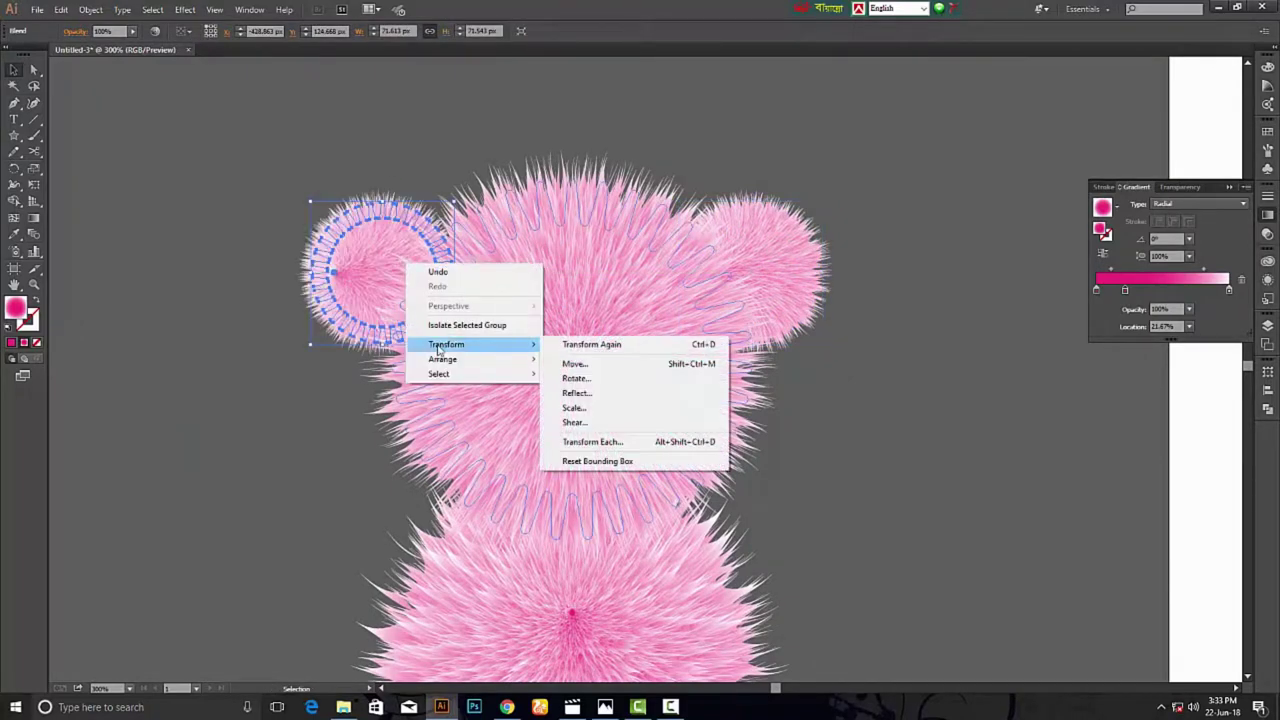
left_click(578, 393)
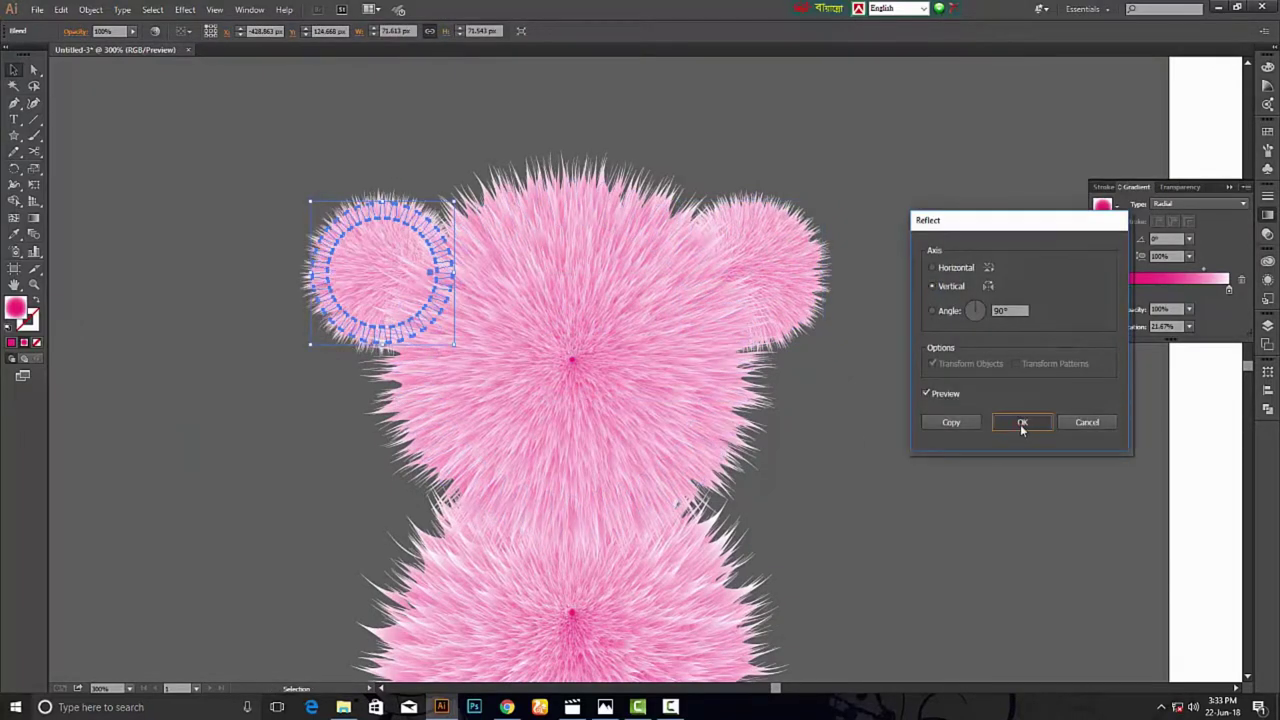
left_click(1020, 425)
left_click(927, 430)
left_click(988, 526)
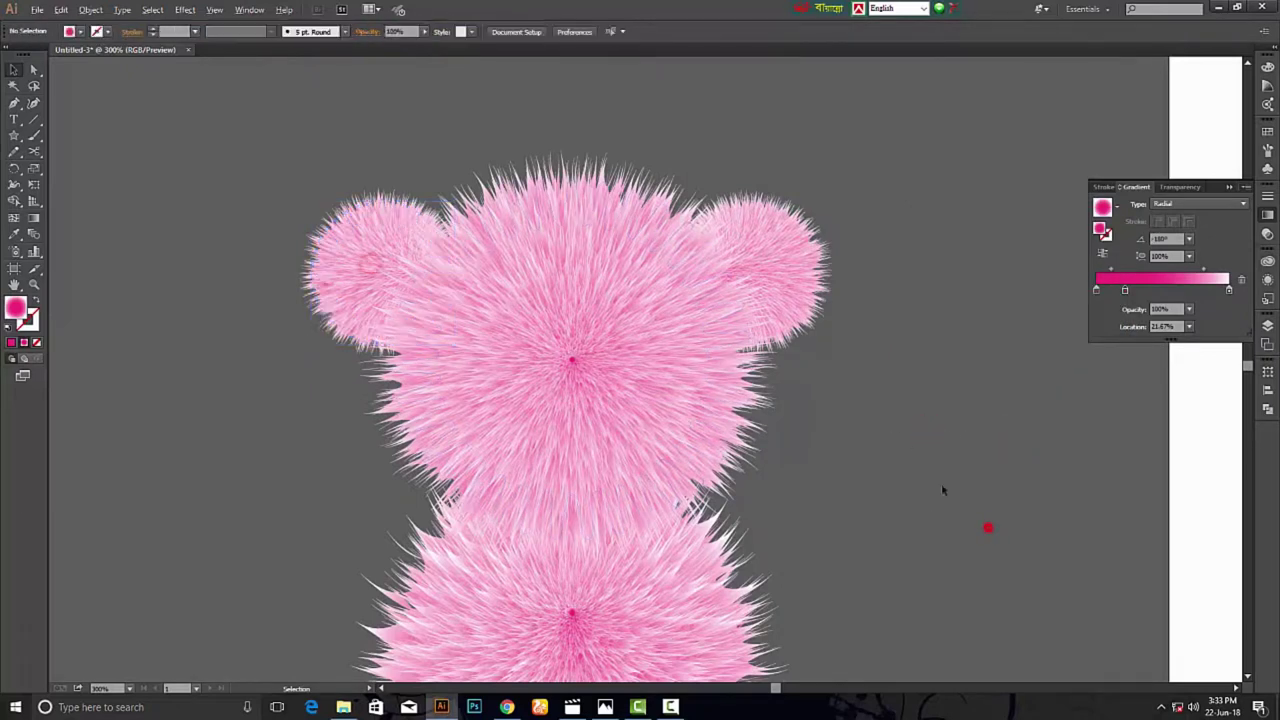
scroll(902, 442, "down", 3)
scroll(789, 366, "up", 1)
Copy both ears down onto the body and bring the copies to the front.
left_click(775, 275)
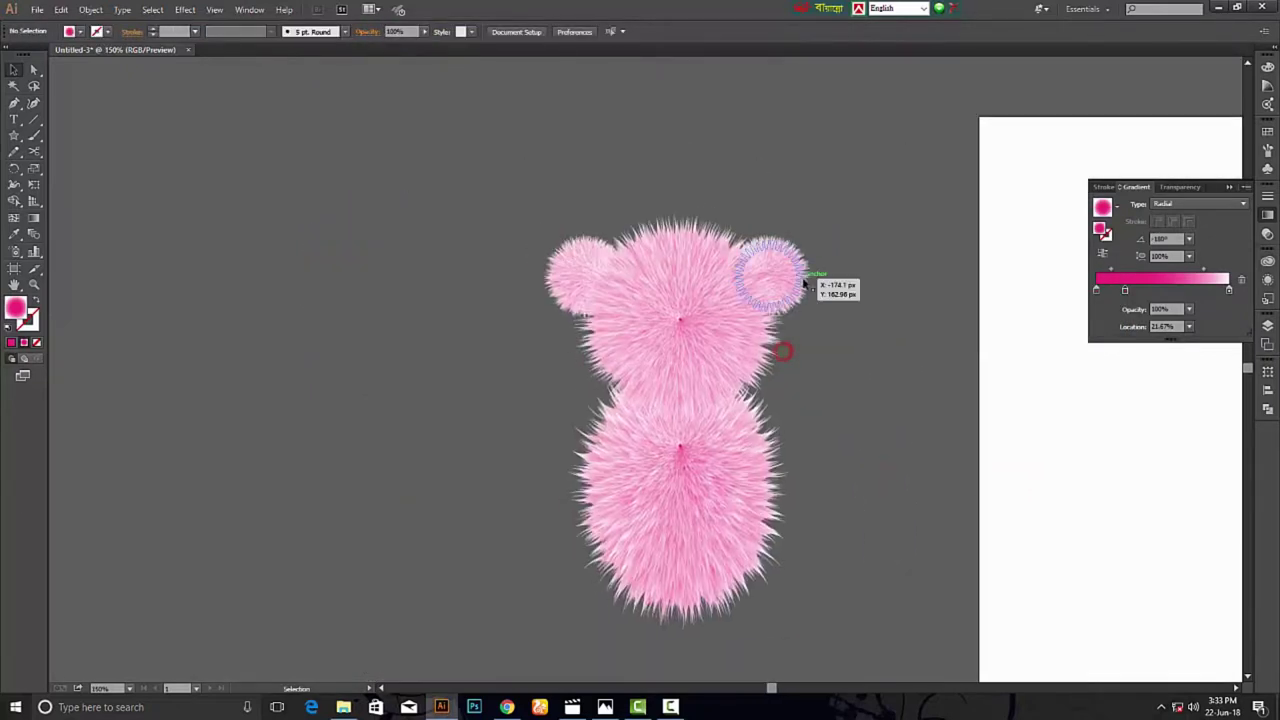
left_click(566, 268, "shift")
mouse_move(571, 271)
left_mouse_down()
mouse_move(570, 427)
mouse_move(601, 440)
left_mouse_up()
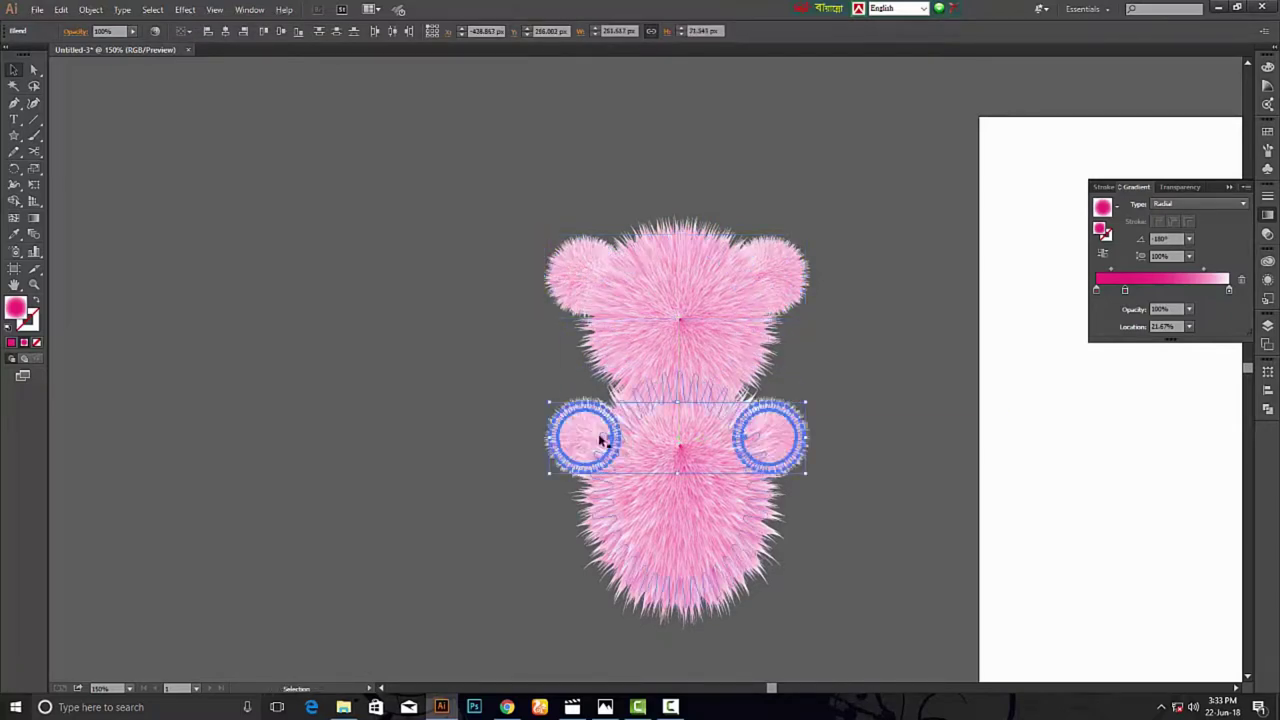
scroll(735, 452, "up", 2)
scroll(735, 452, "up", 1)
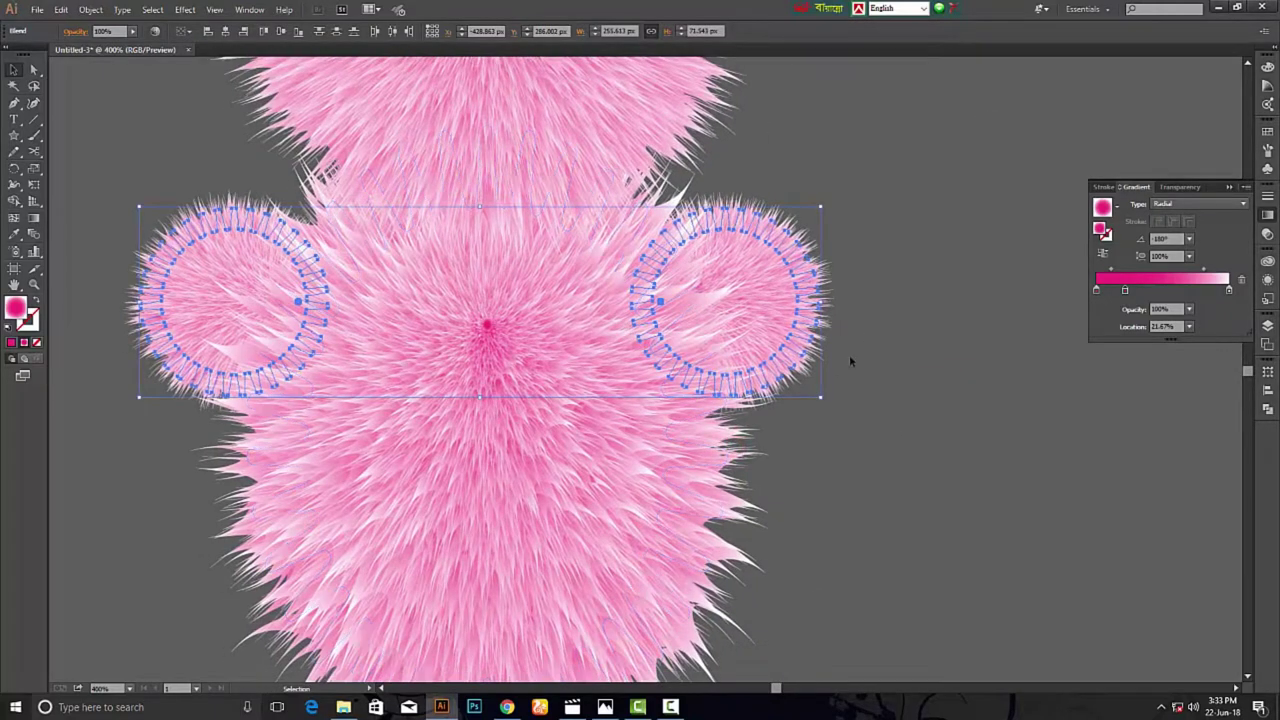
key("a")
key("v")
right_click(761, 284)
mouse_move(801, 344)
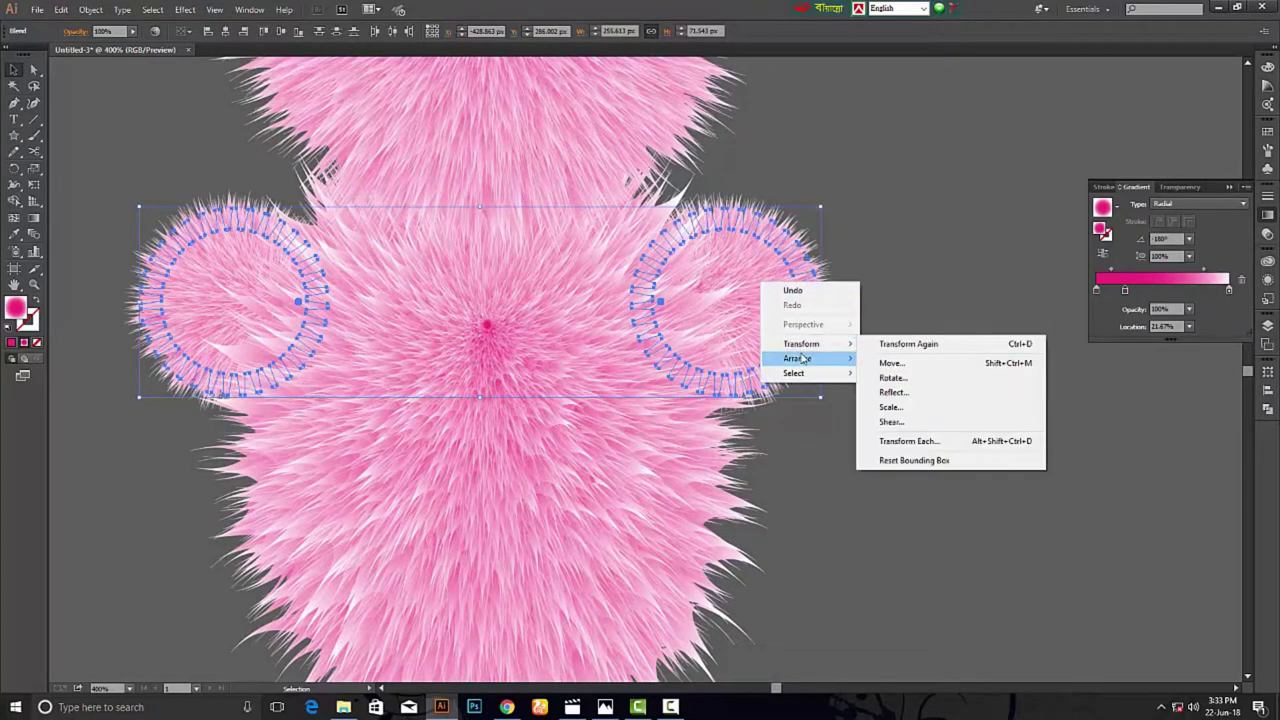
left_click(920, 358)
left_click(914, 348)
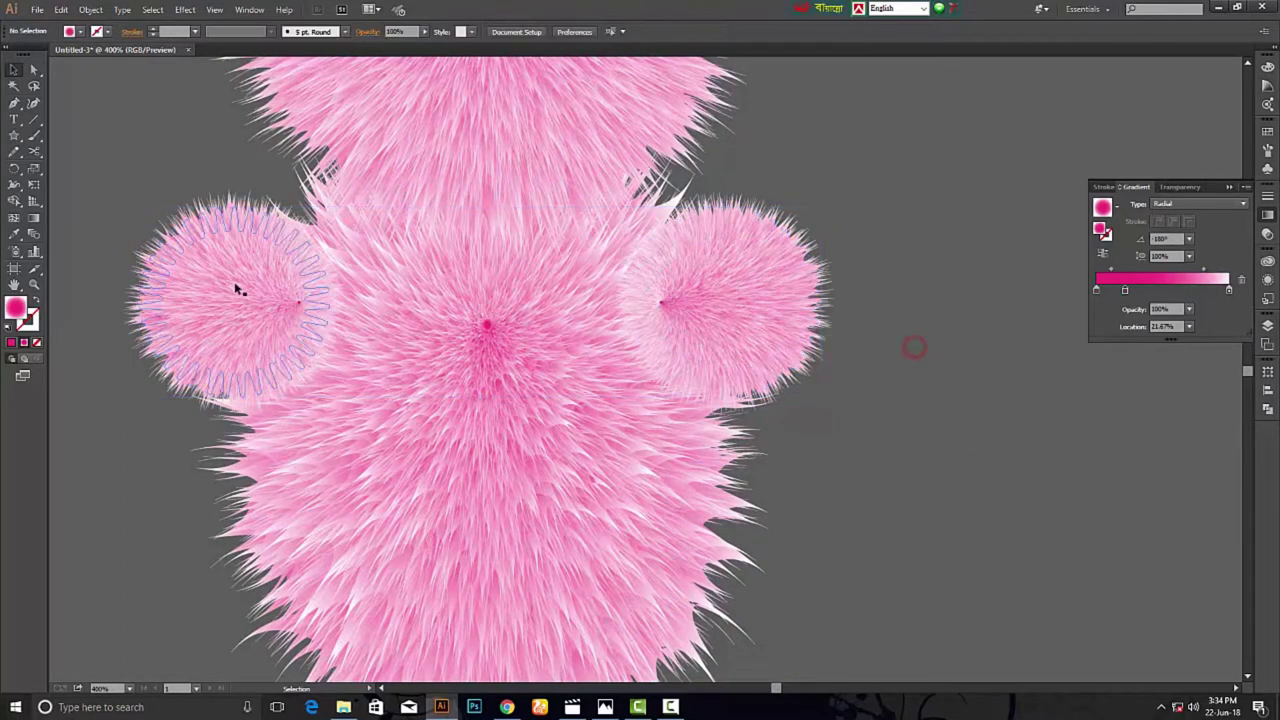
Delete the left copied ear and isolate the right copy for editing.
left_click(235, 284)
key("Delete")
left_click(754, 309)
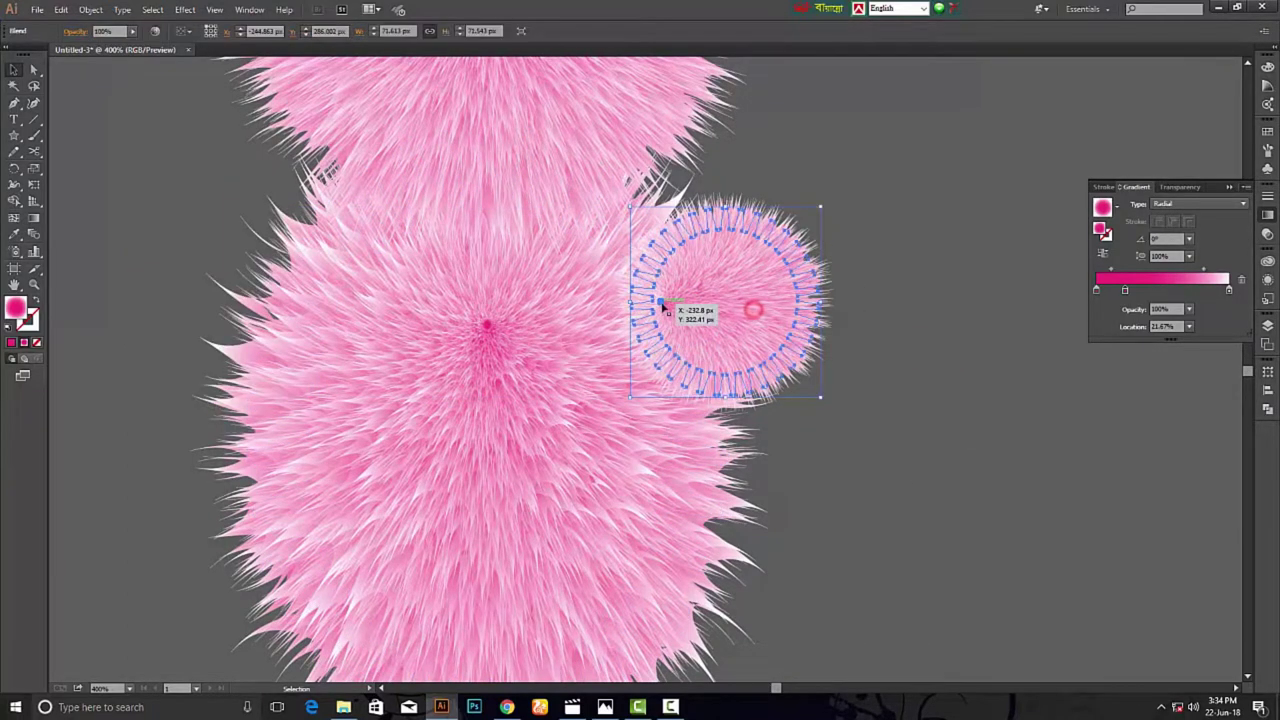
double_click(663, 307)
scroll(663, 307, "up", 3)
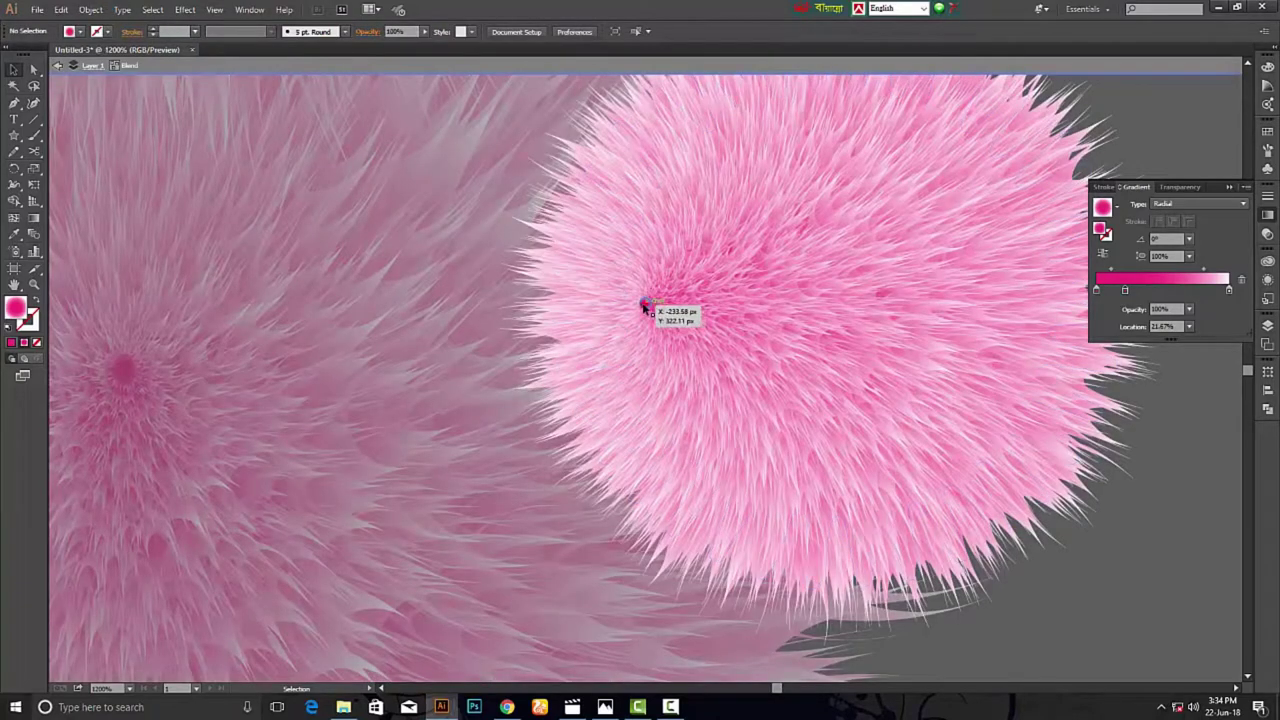
left_click(646, 305)
Stretch the copy's inner fur circle down-right into a long arm ending in a round paw.
left_click_drag(648, 305, 744, 398)
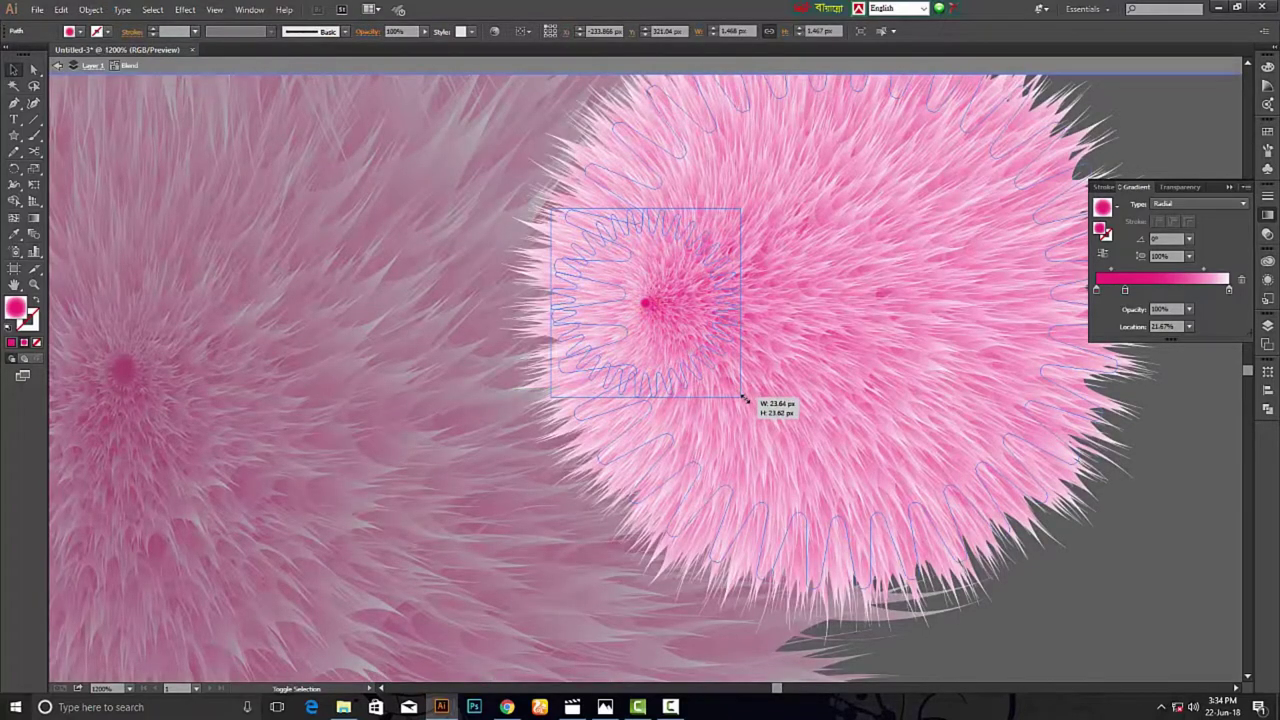
mouse_move(666, 351)
left_mouse_down()
mouse_move(871, 318)
mouse_move(912, 356)
left_mouse_up()
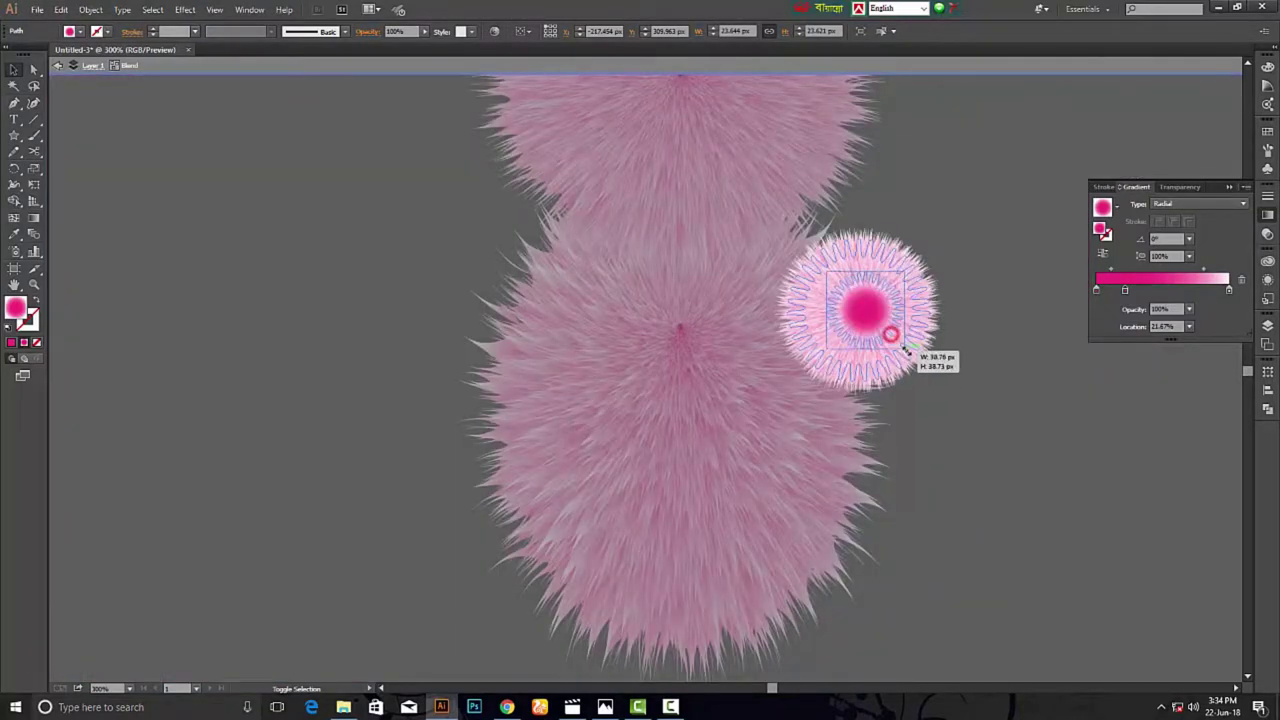
left_click_drag(910, 427, 817, 418)
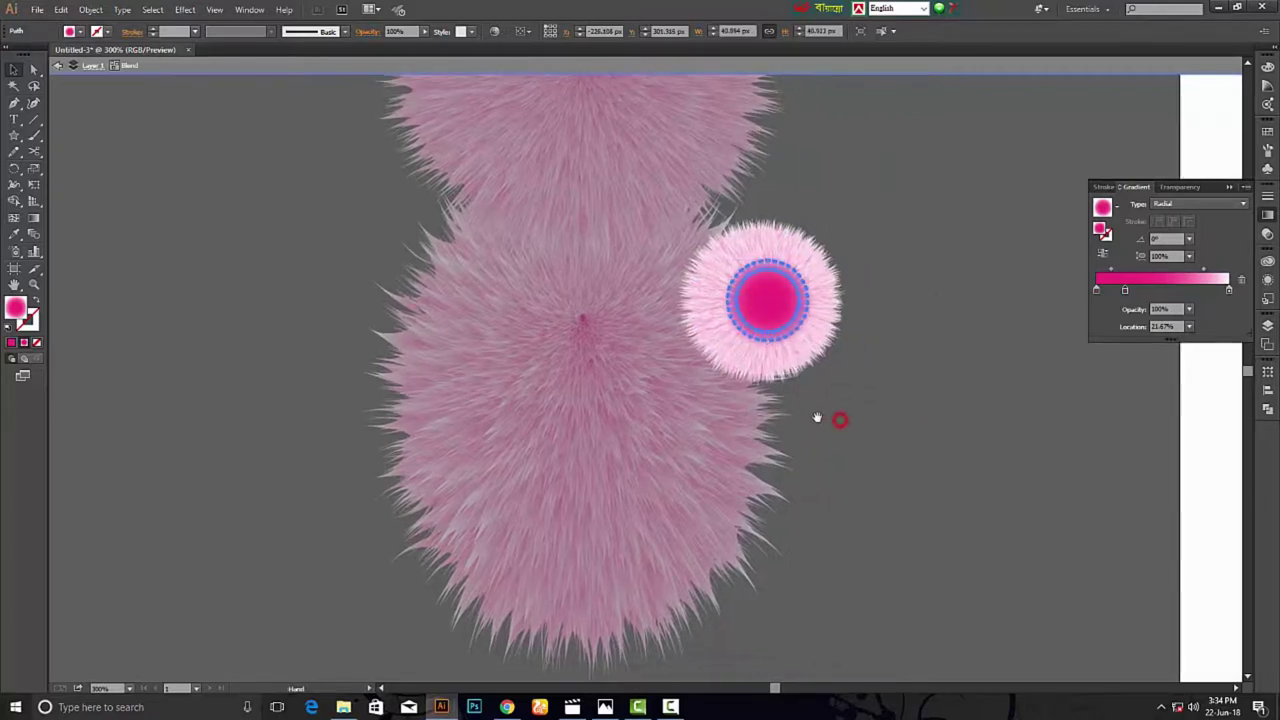
left_click_drag(773, 310, 813, 406)
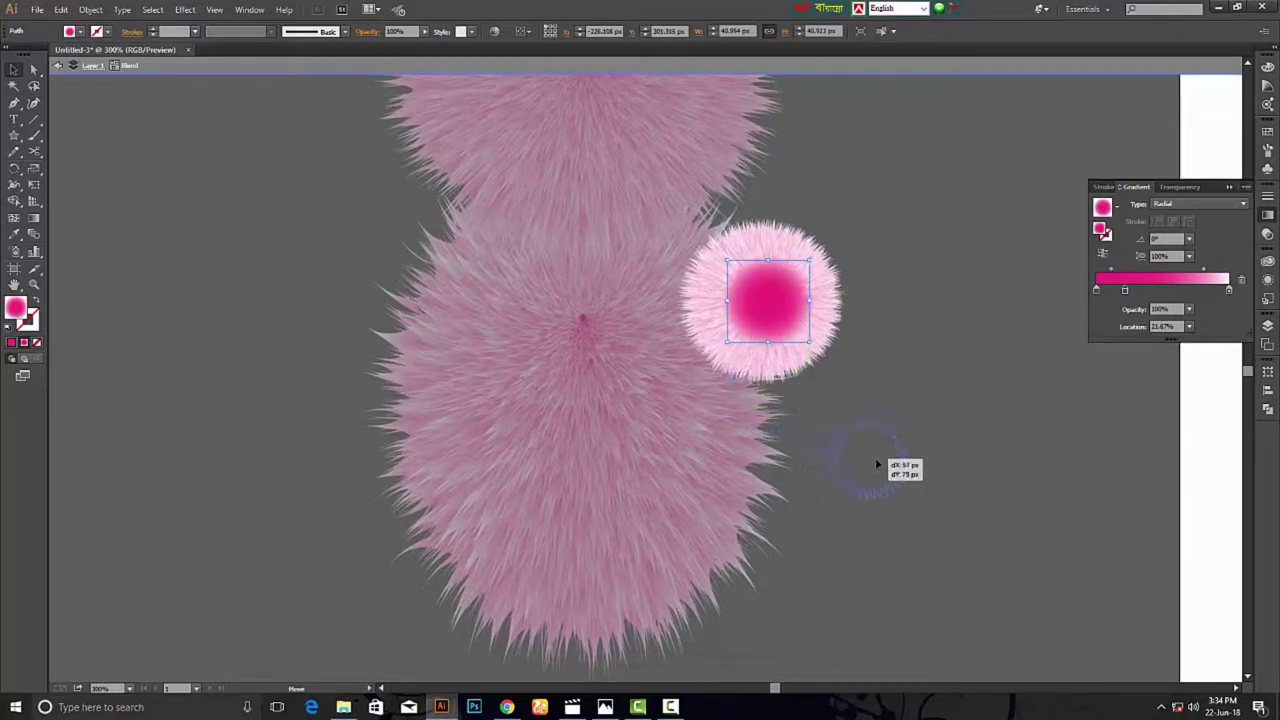
left_click_drag(915, 490, 915, 490)
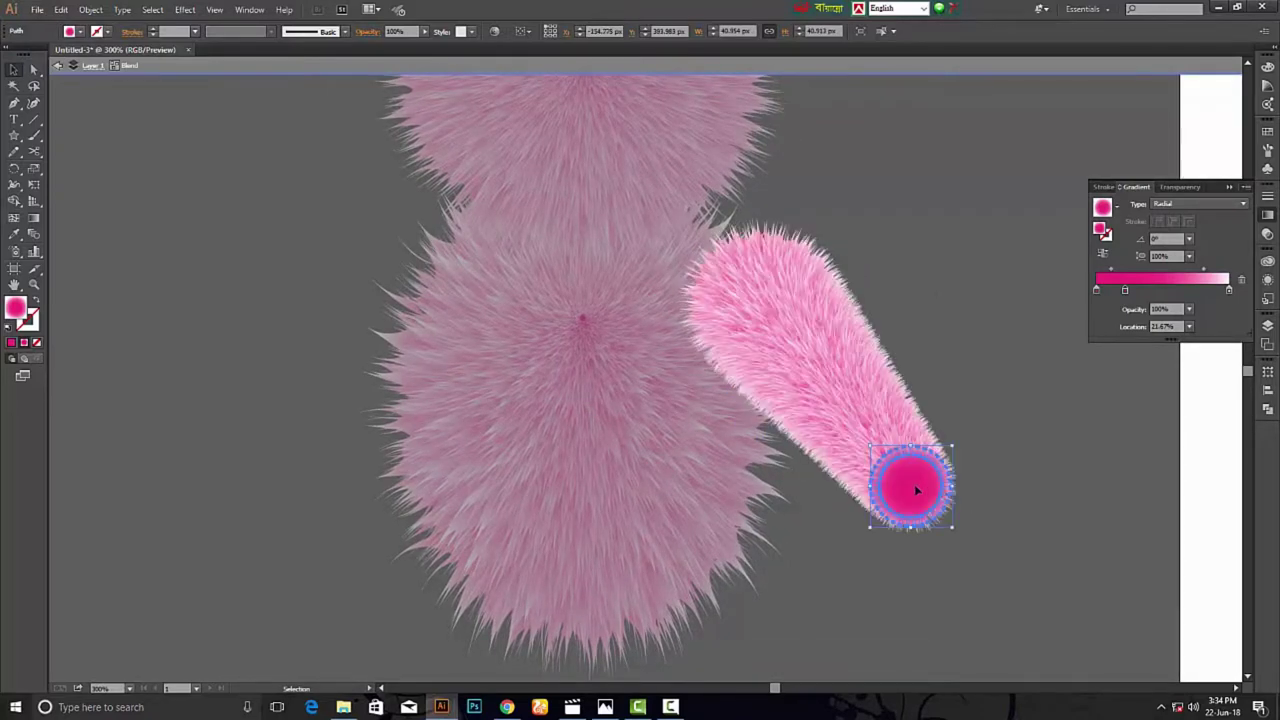
Duplicate the head fur circle, shrink it to paw size, and place it on the arm's end.
double_click(981, 410)
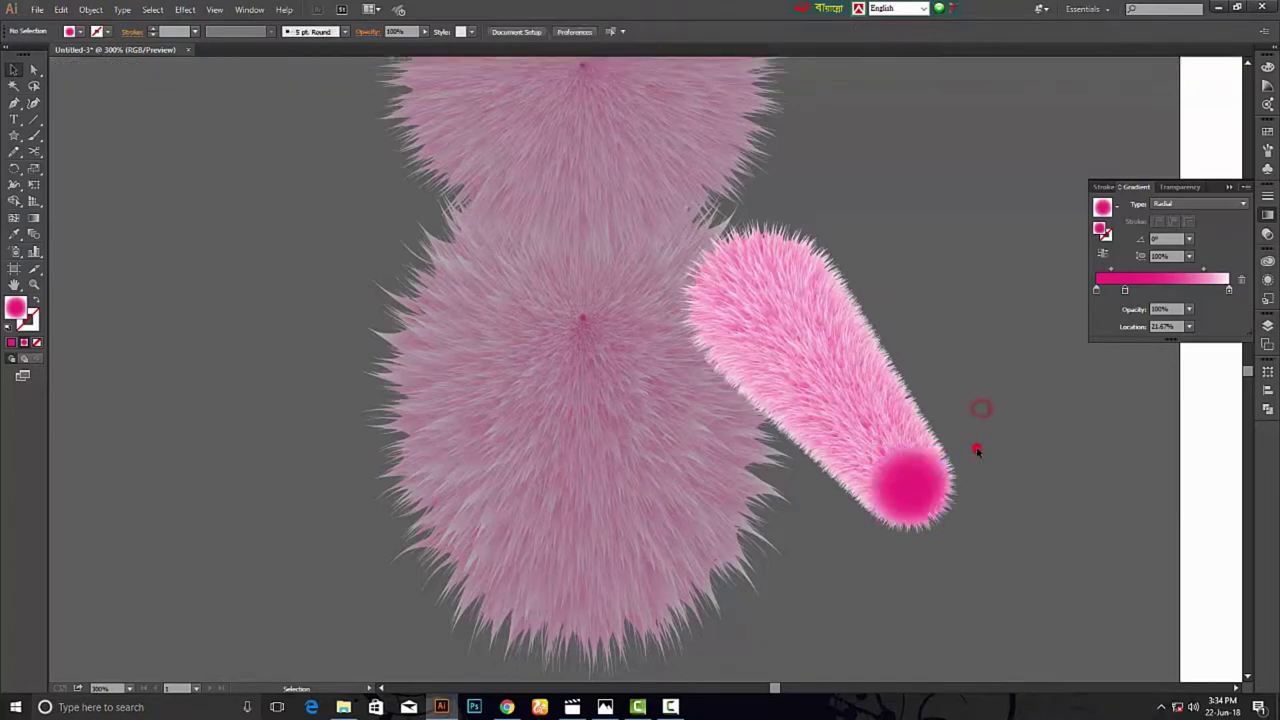
left_click(905, 415)
left_click(1014, 434)
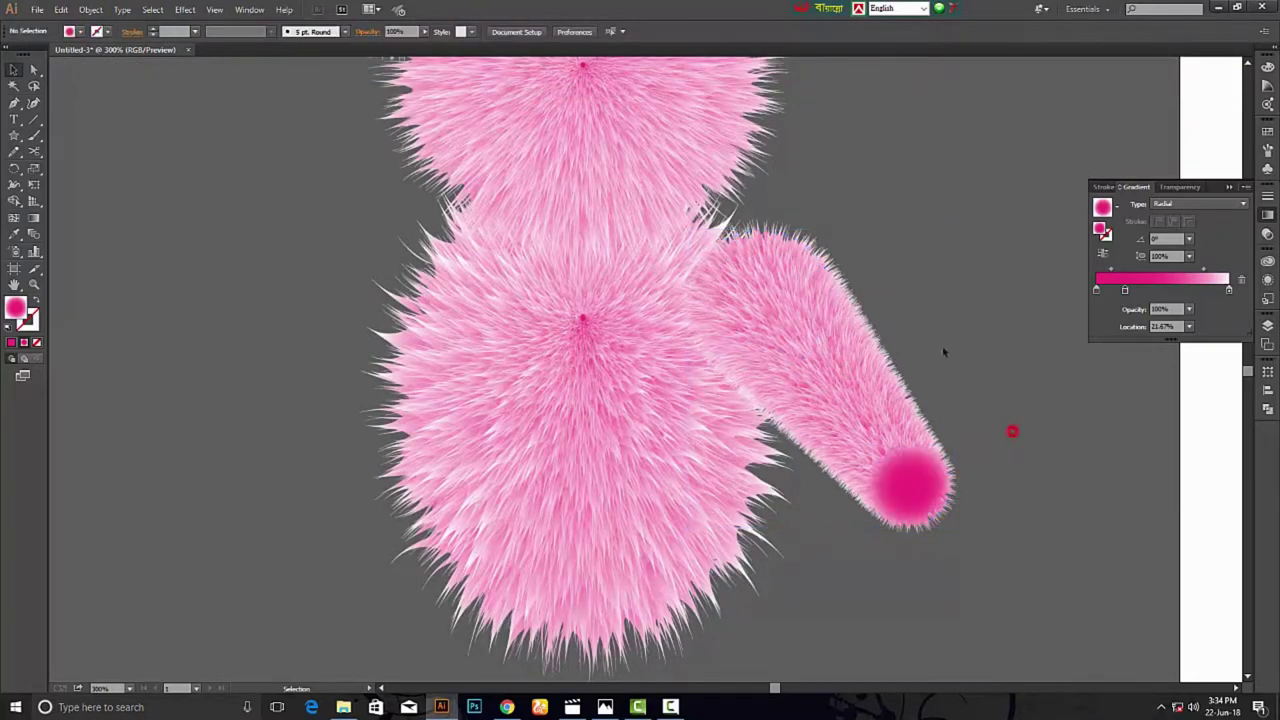
key("ctrl+minus")
left_click_drag(809, 249, 645, 305)
left_click(490, 218)
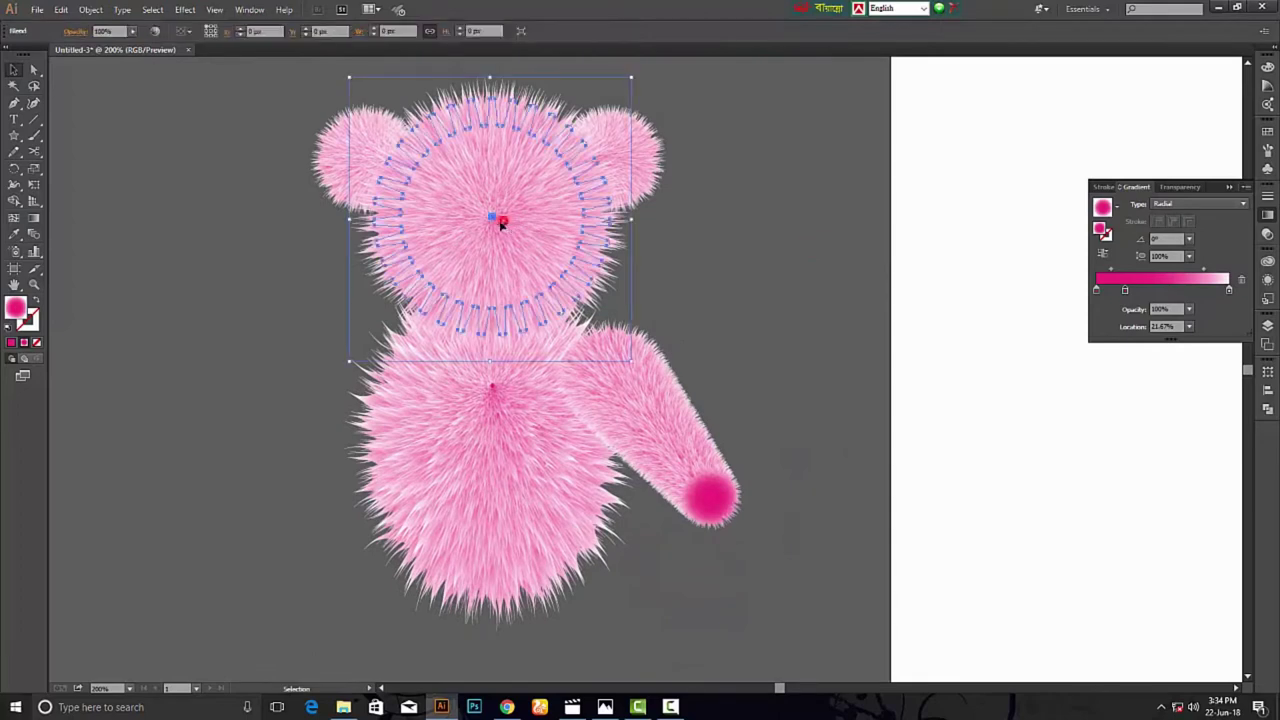
left_click_drag(490, 220, 868, 377)
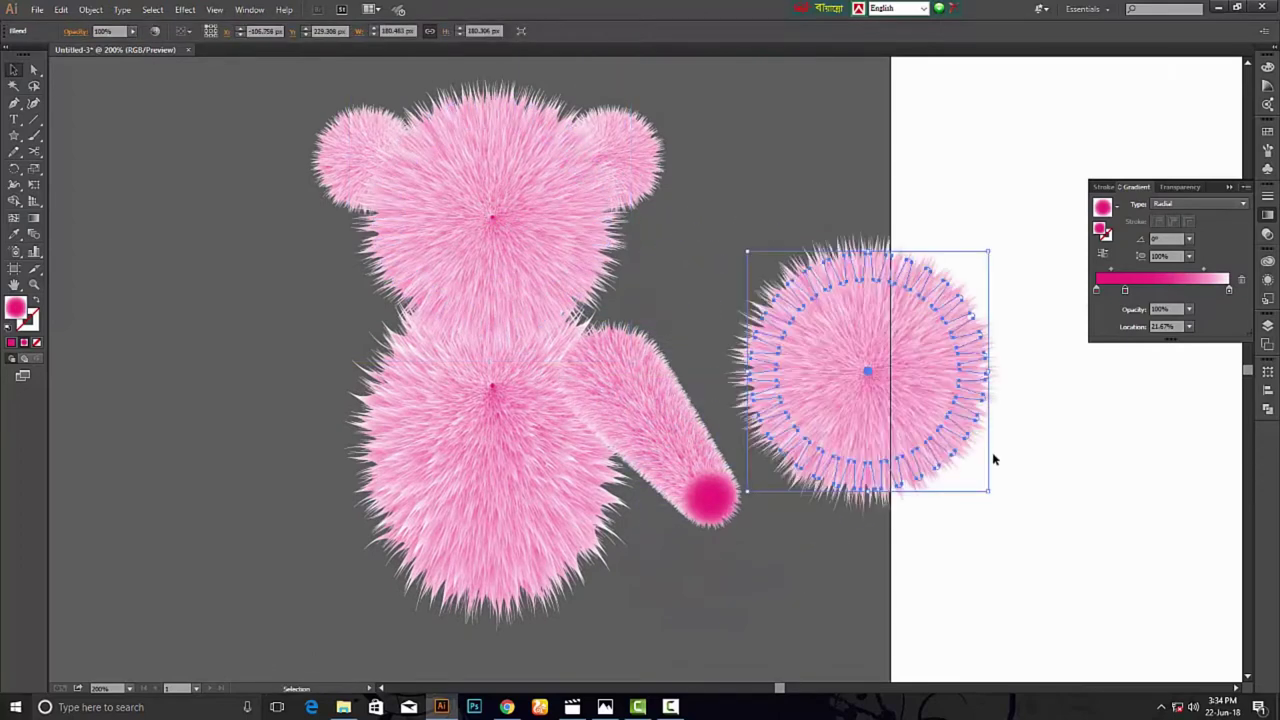
left_click_drag(990, 492, 905, 422)
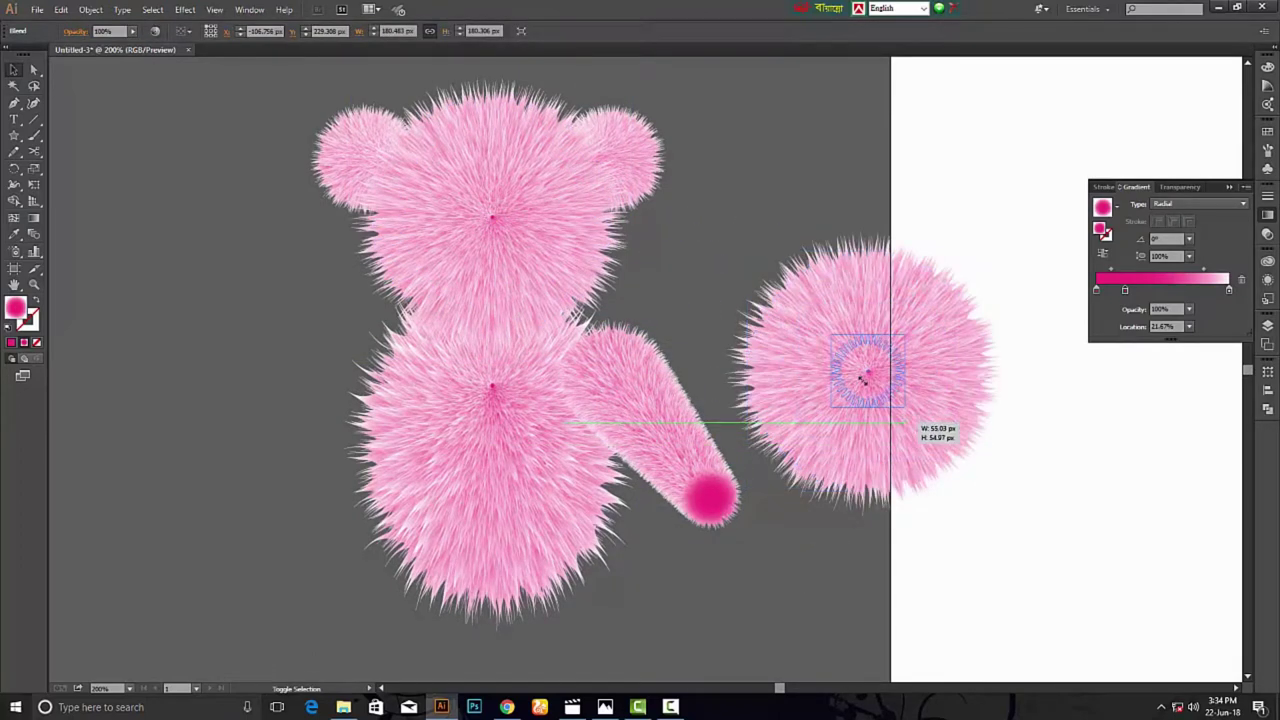
left_click_drag(866, 372, 711, 494)
Bring the small fur paw pad to the front of the stacking order.
key("v")
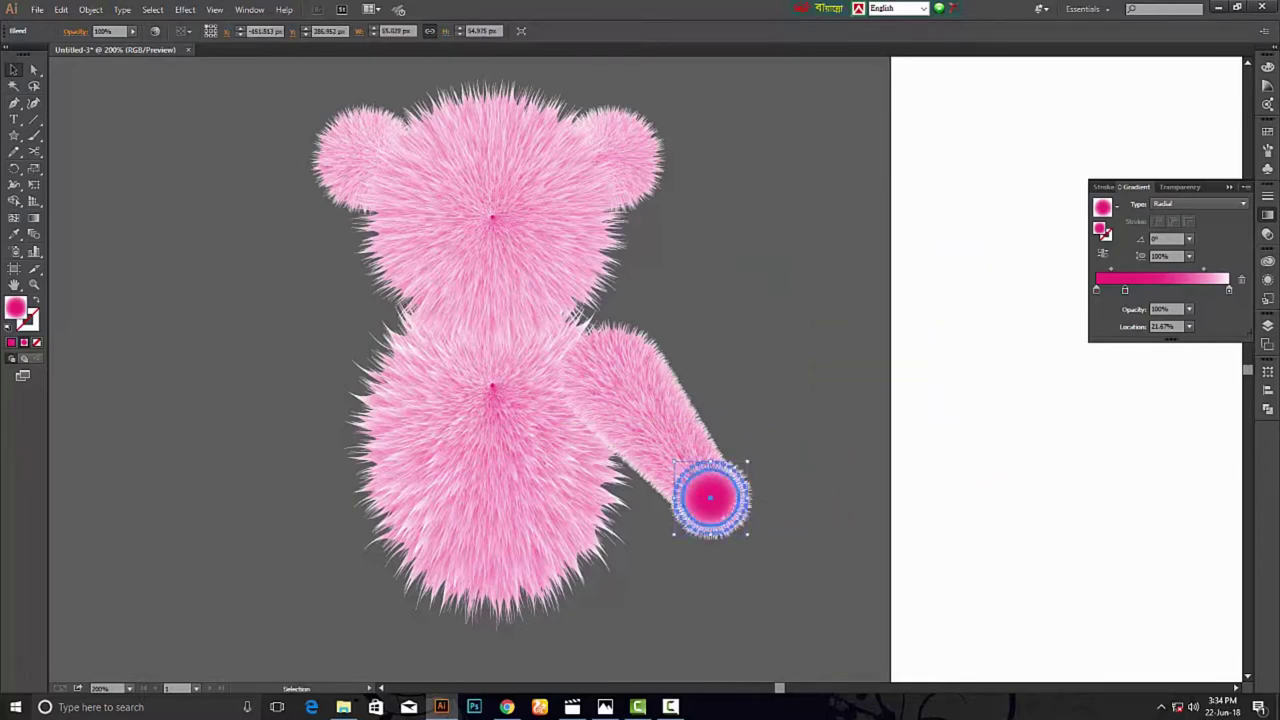
right_click(716, 500)
left_click(893, 598)
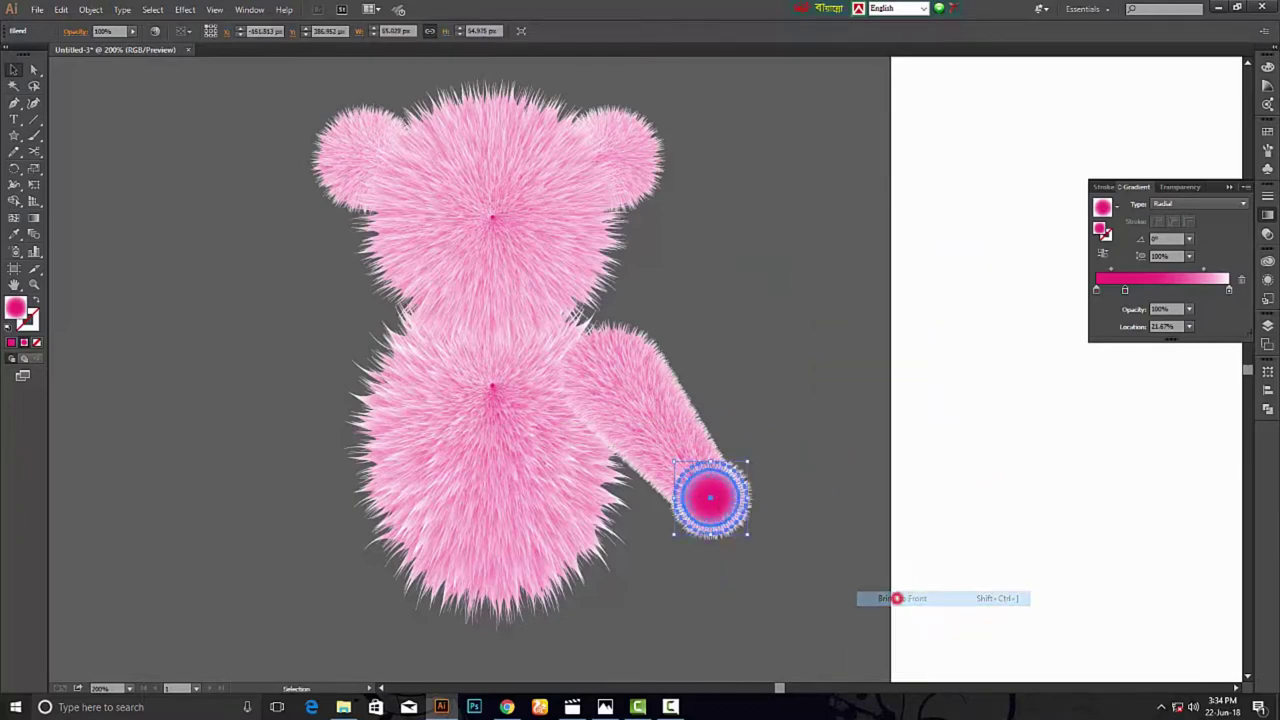
left_click(798, 498)
Send the arm and paw to the back so they sit behind the body.
left_click(798, 391)
right_click(672, 452)
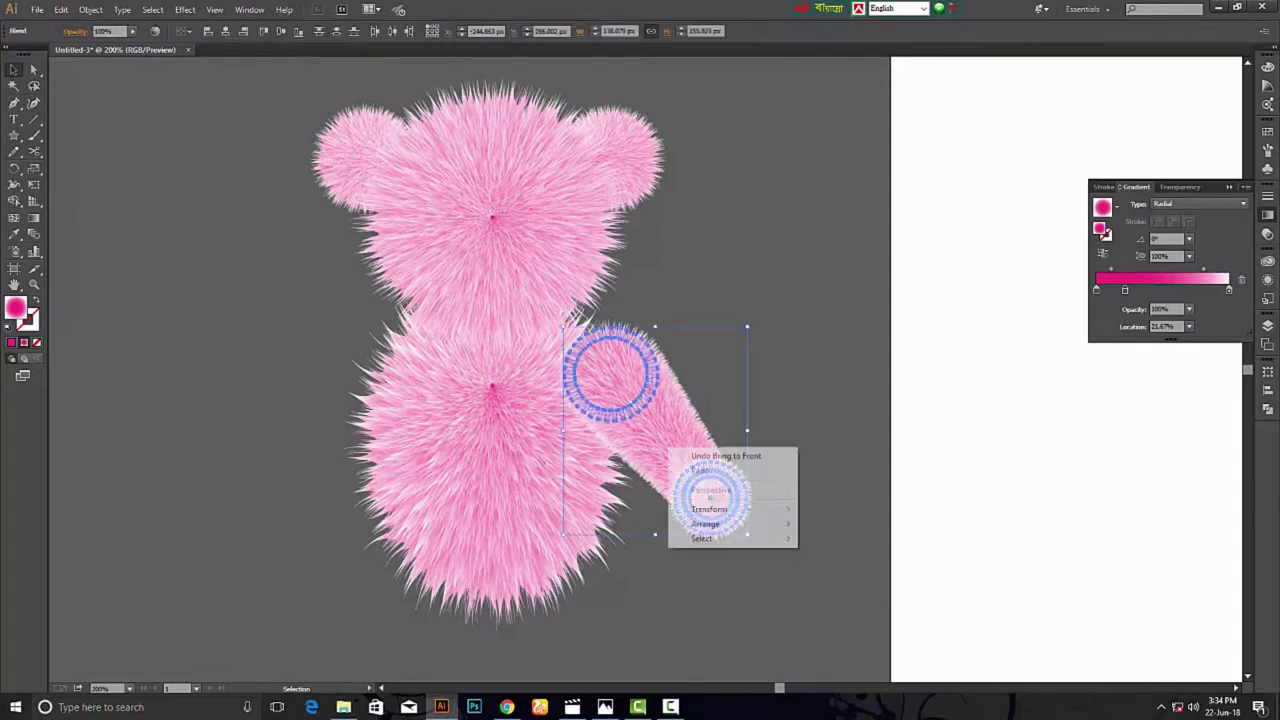
left_click(880, 525)
left_click(814, 369)
mouse_move(705, 524)
left_click(702, 495)
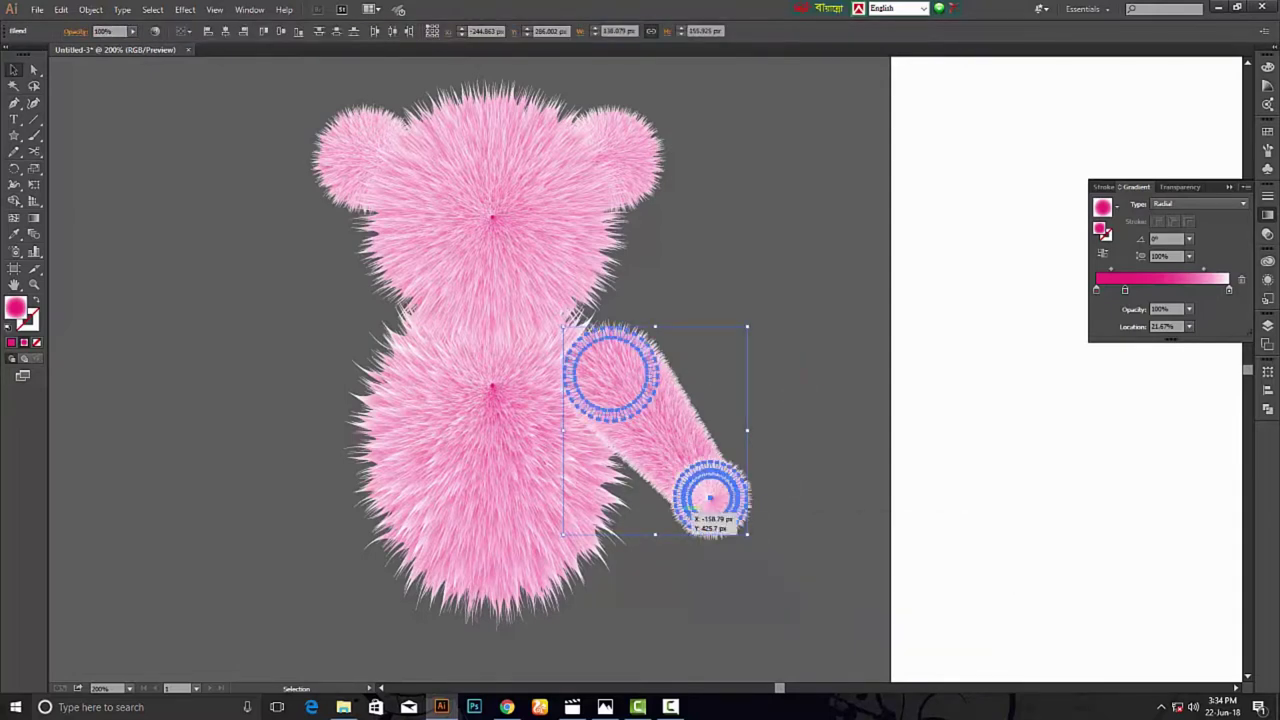
right_click(708, 488)
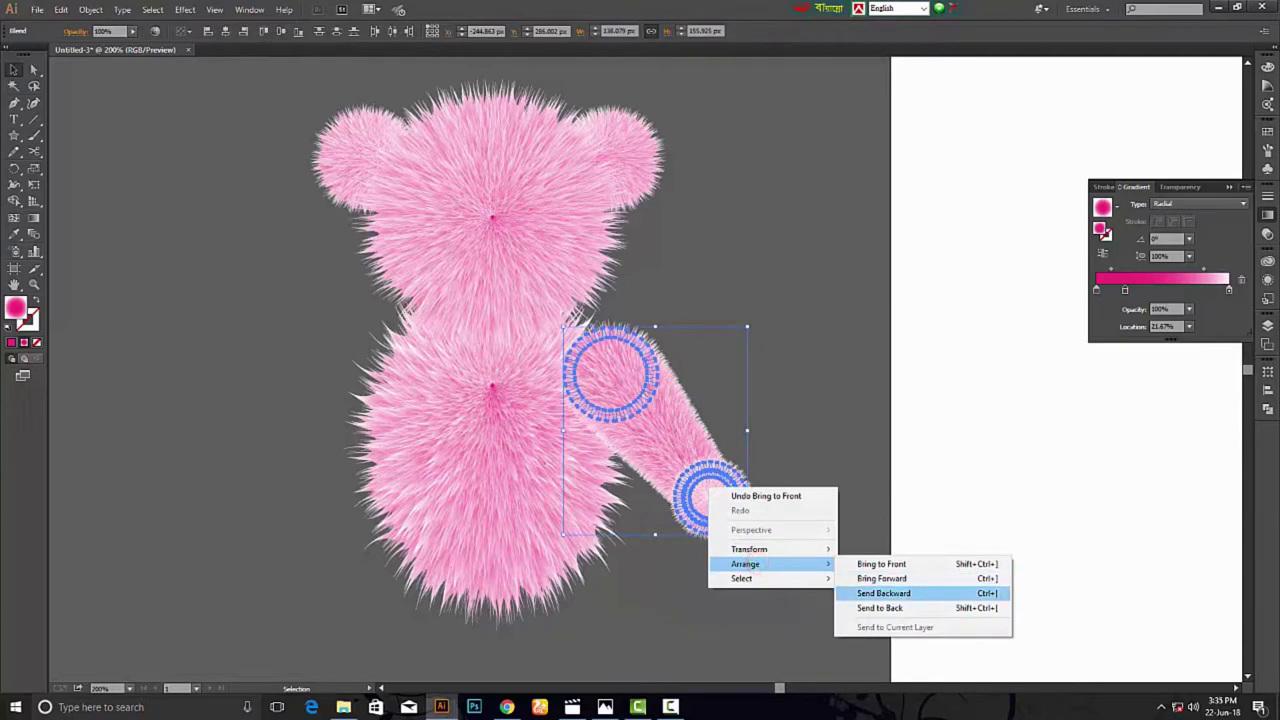
left_click(891, 594)
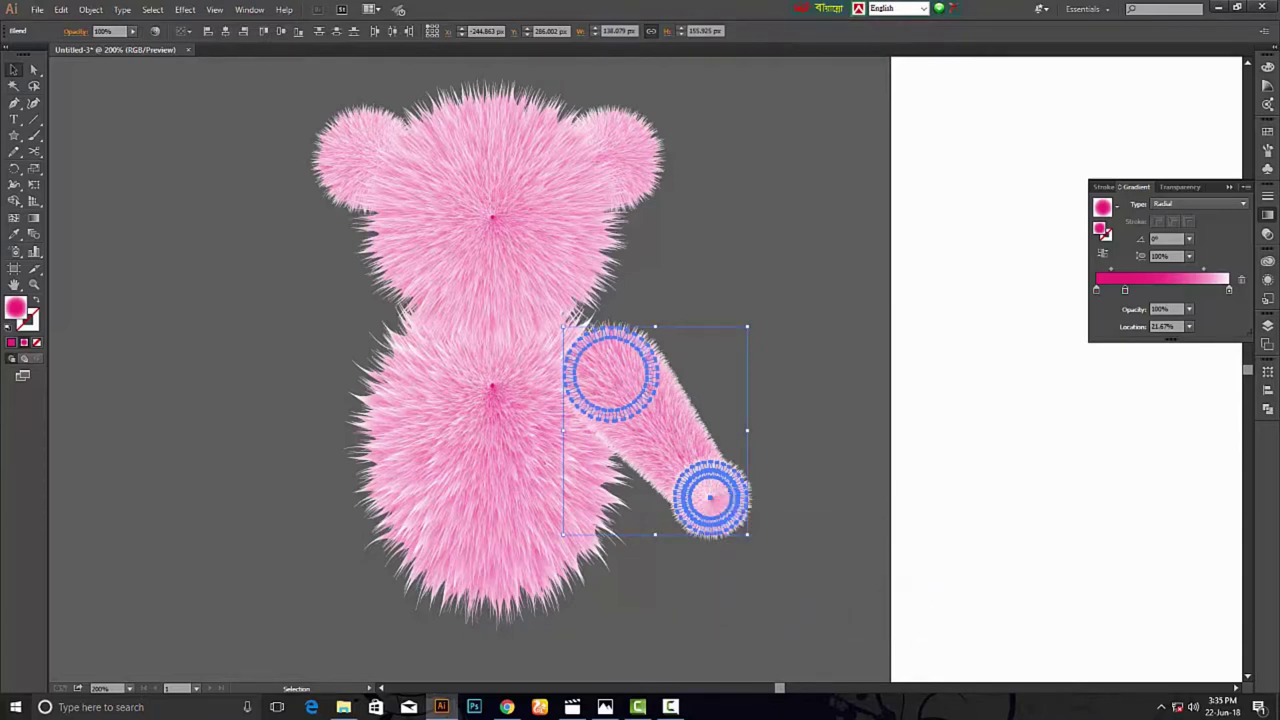
right_click(684, 458)
left_click(880, 583)
left_click(829, 531)
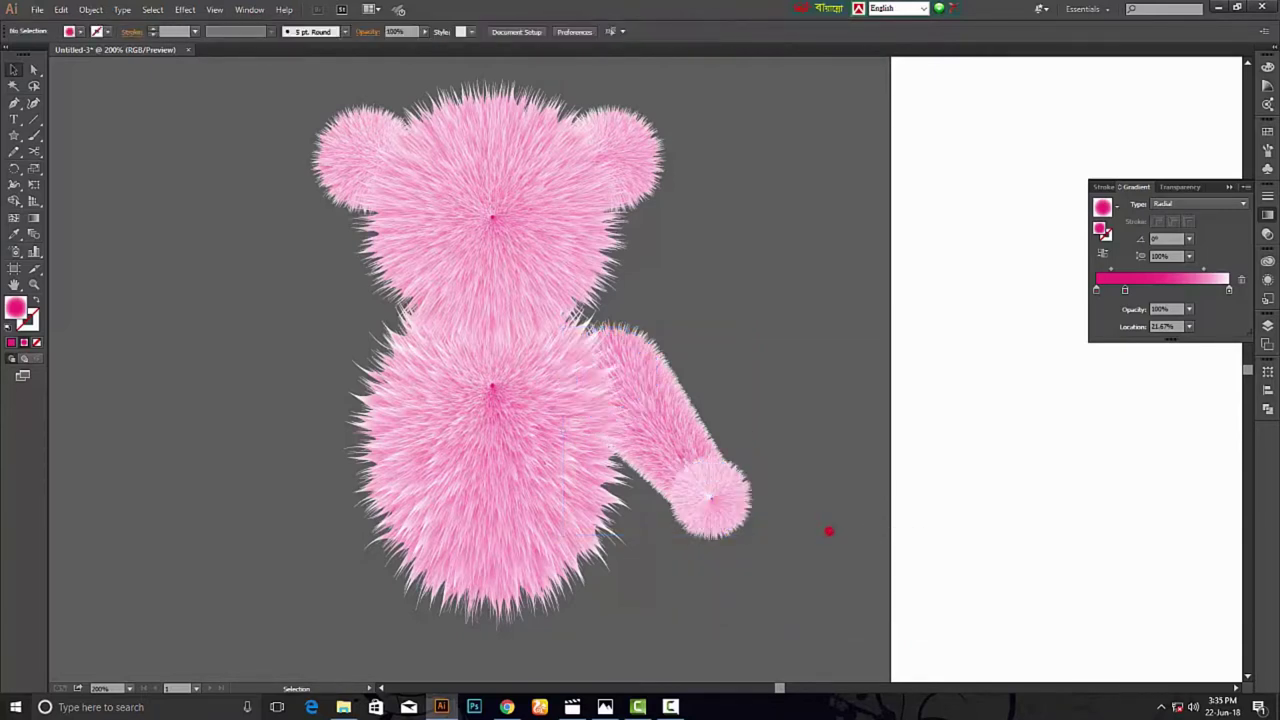
Rotate the arm group about 10.78° outward and nudge it slightly left.
left_click_drag(777, 437, 710, 500)
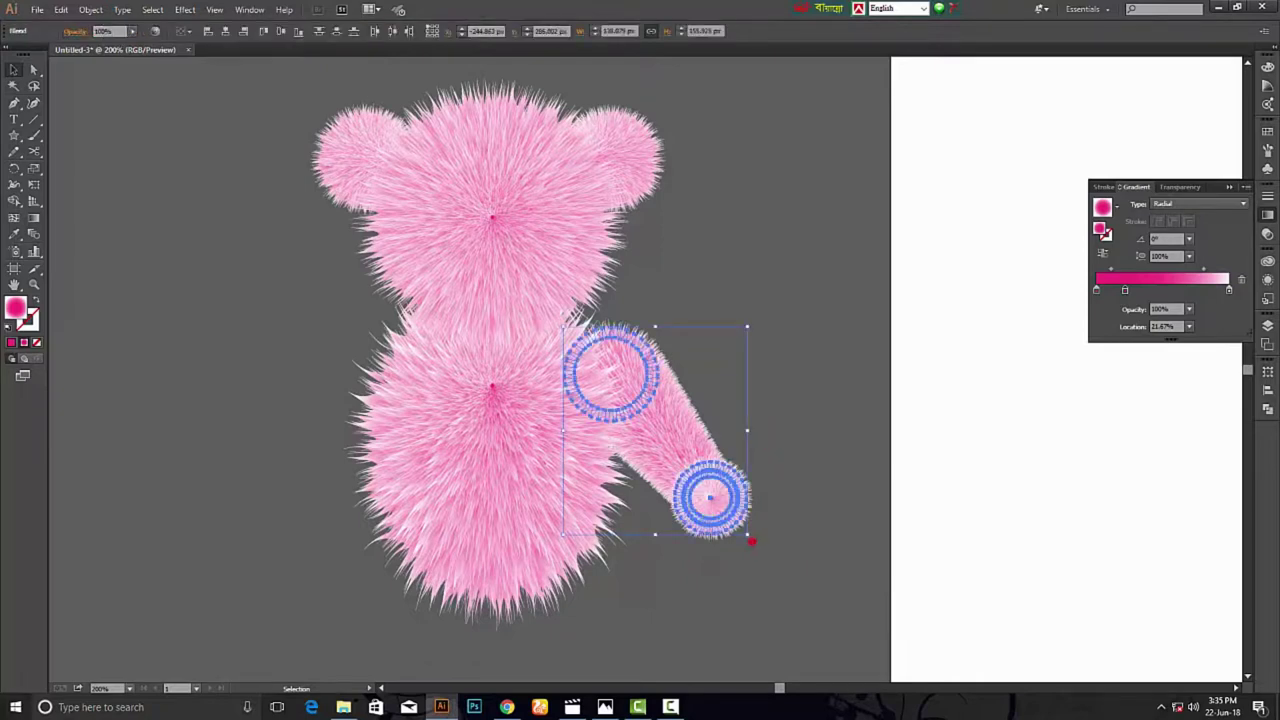
left_click_drag(752, 540, 797, 527)
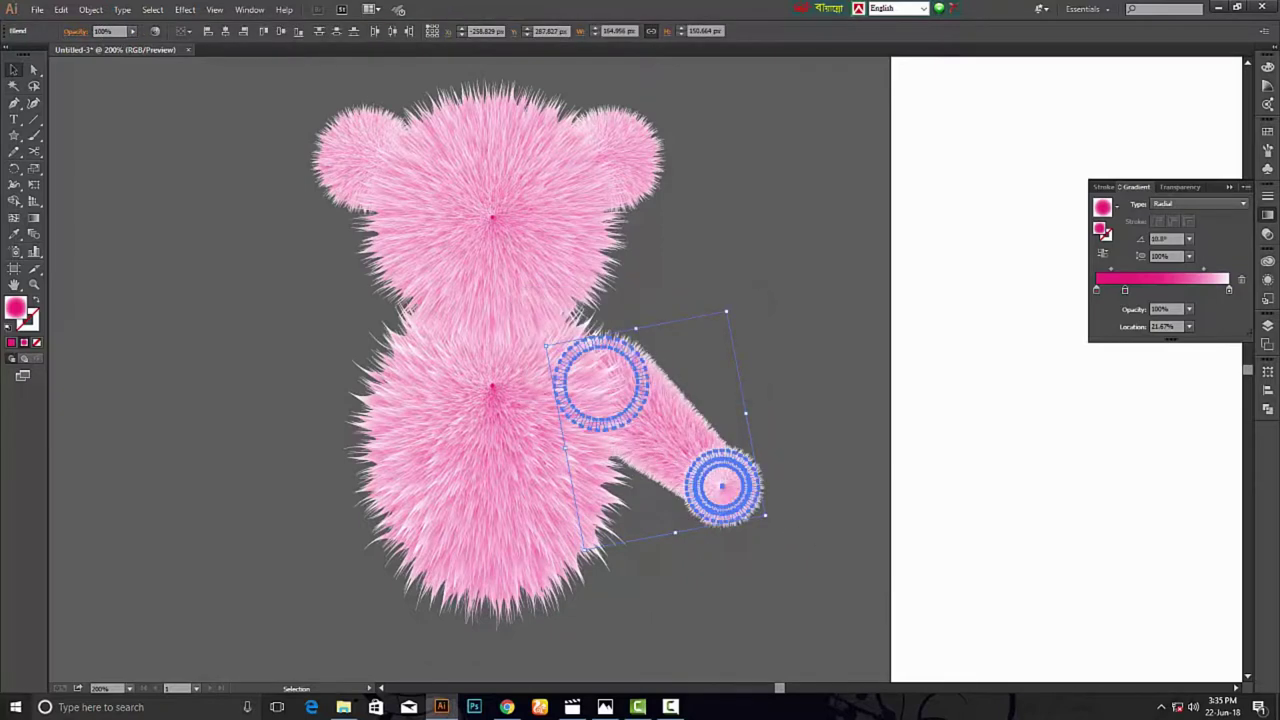
key("Left")
key("Left")
key("Left")
key("Left")
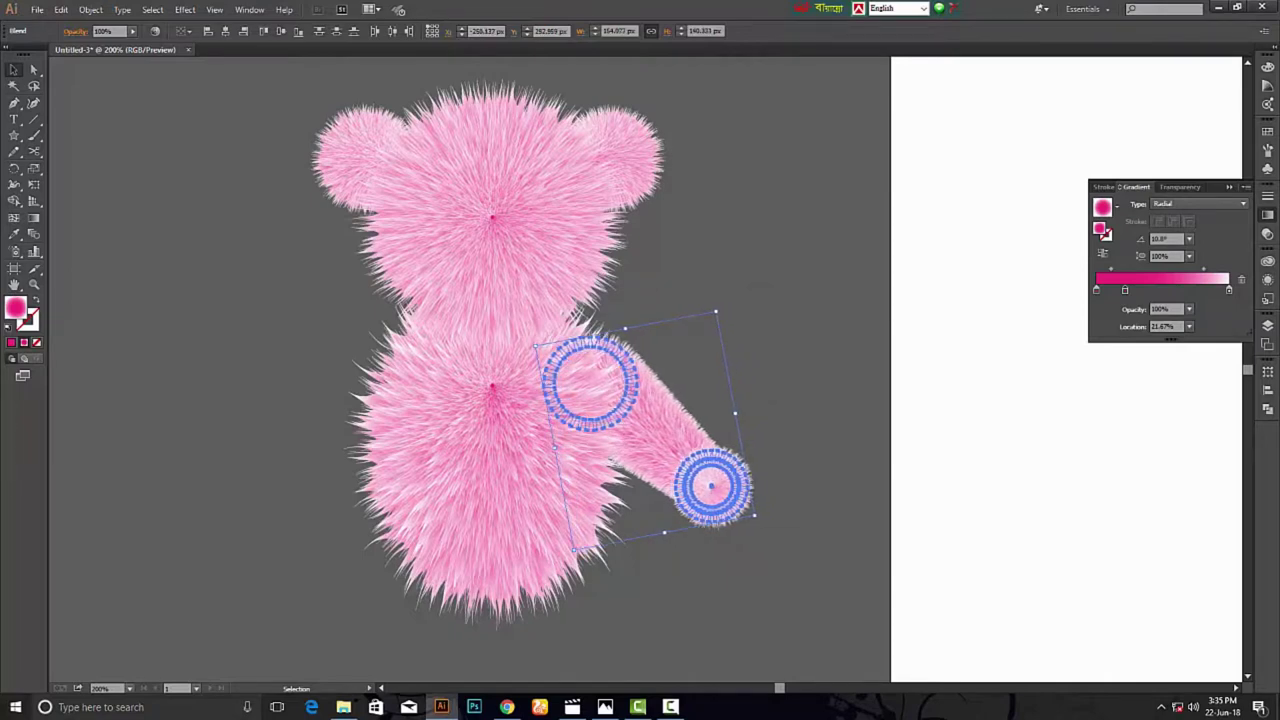
key("Left")
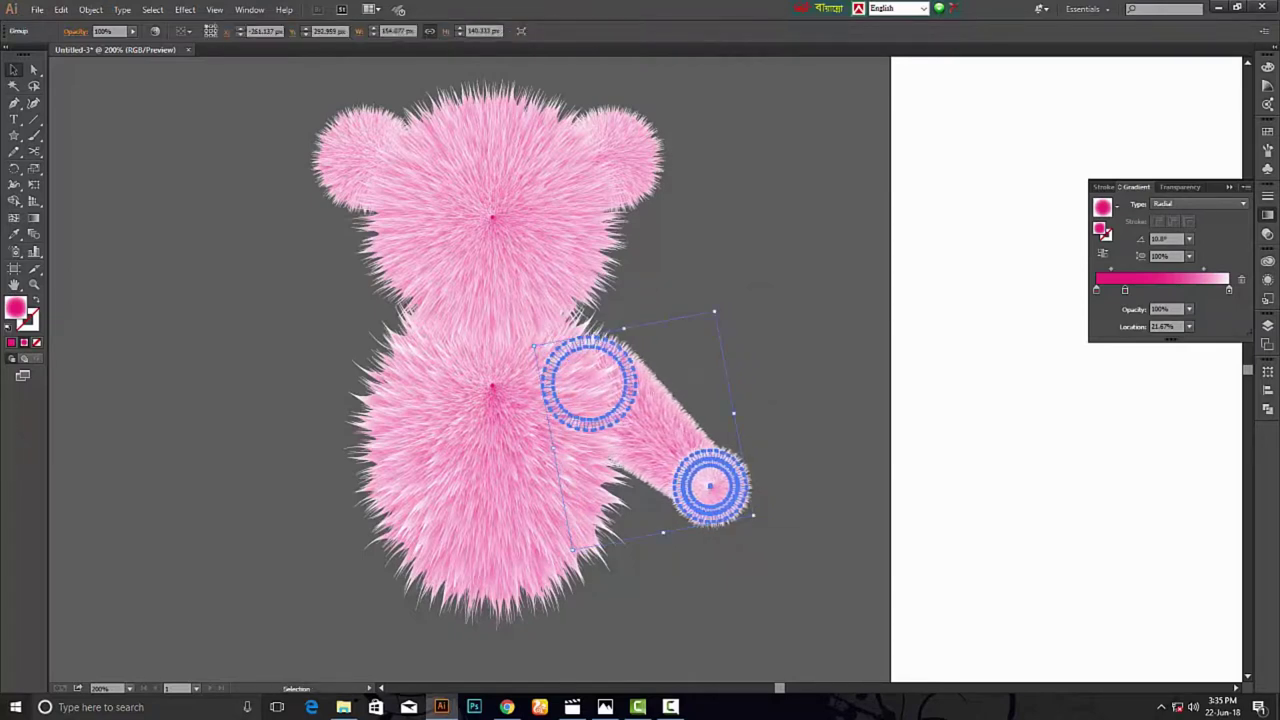
key("Left")
key("Left")
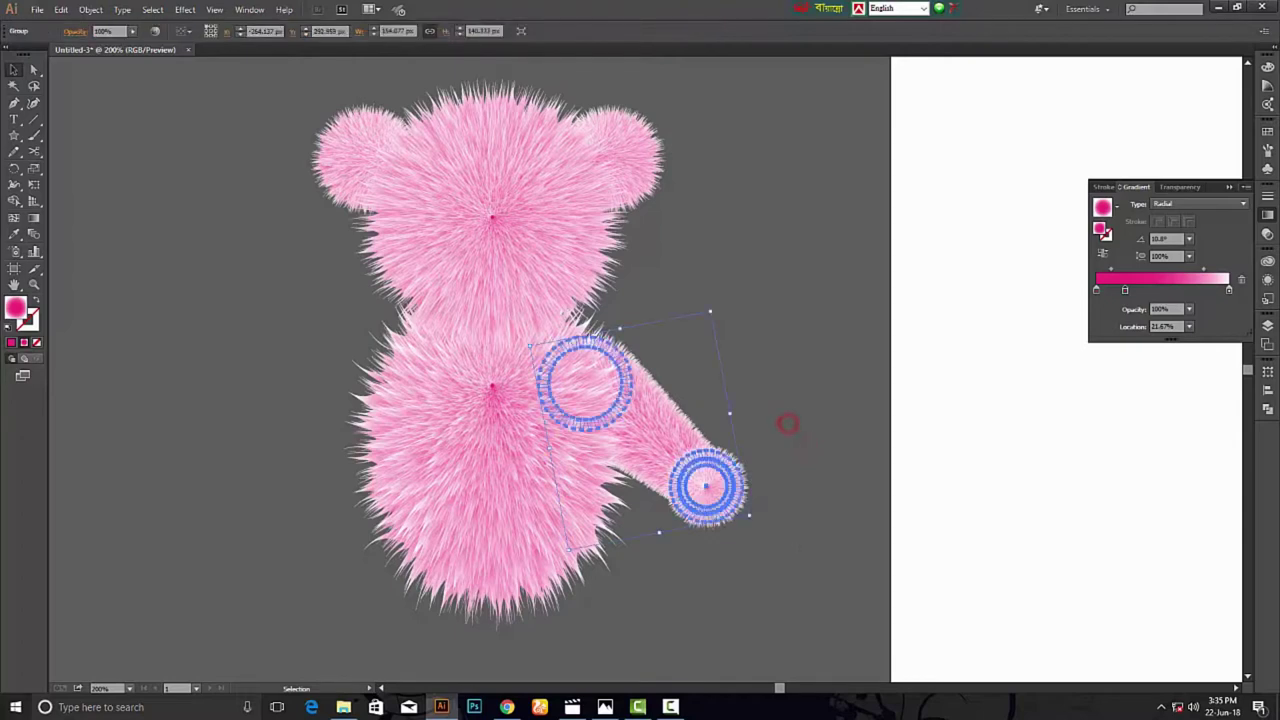
Copy the arm to the body's left side, reflect it vertically, and nudge it left.
left_click_drag(705, 480, 420, 475)
right_click(420, 472)
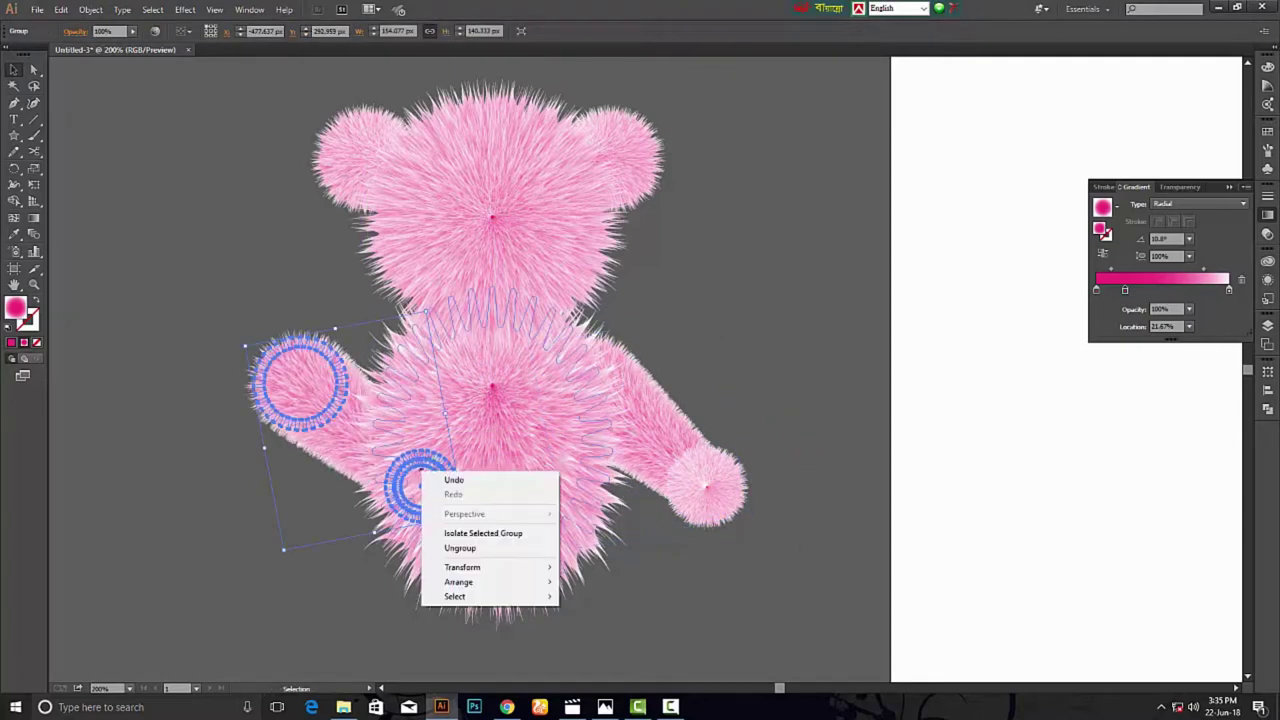
mouse_move(462, 567)
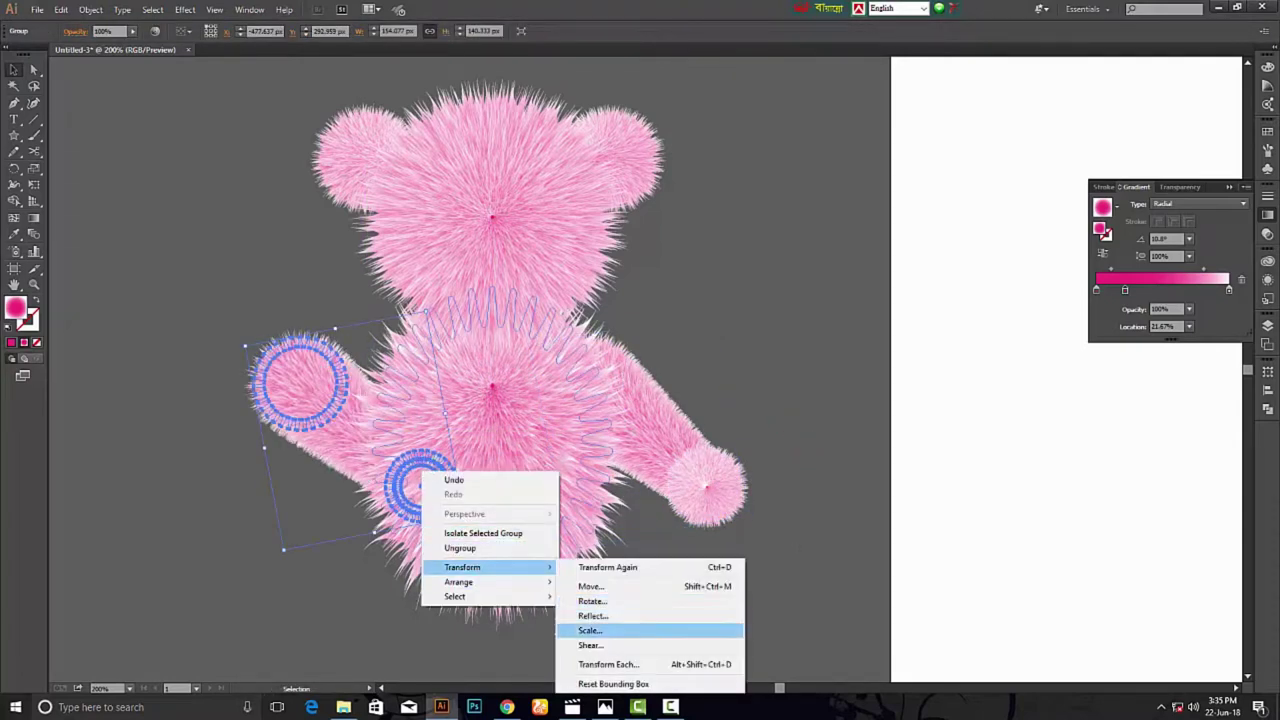
left_click(612, 630)
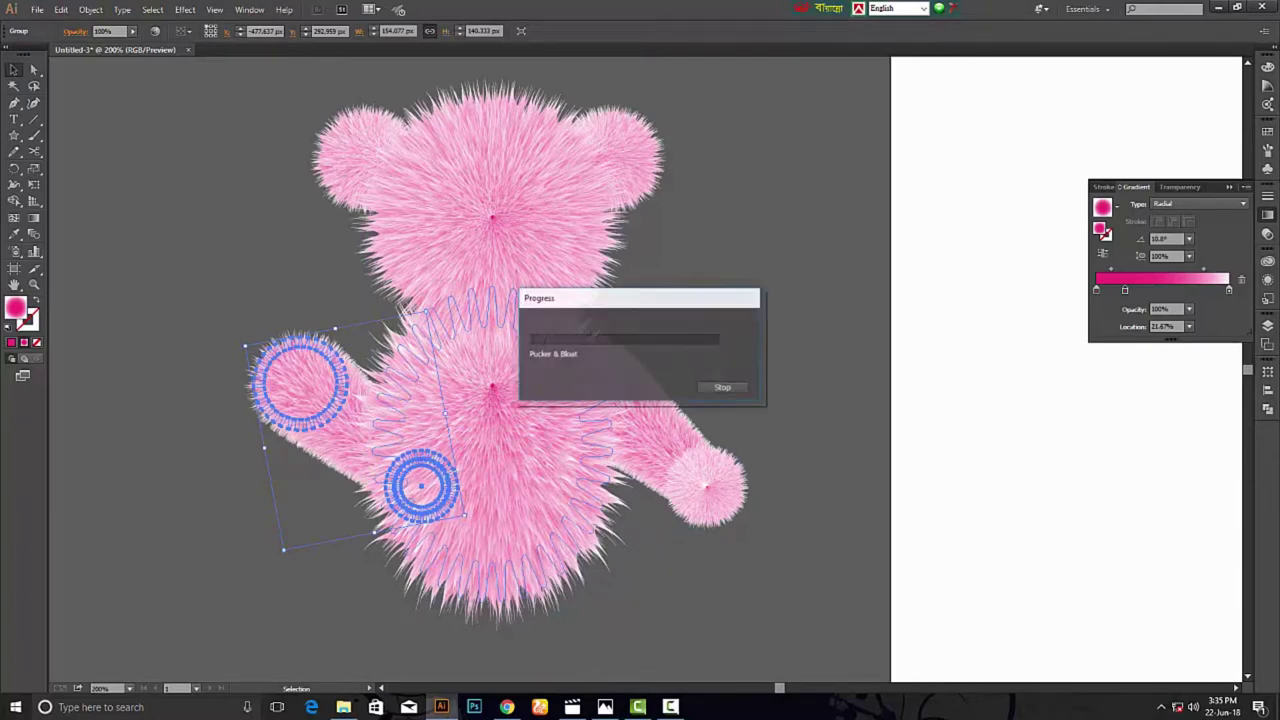
left_click(1020, 421)
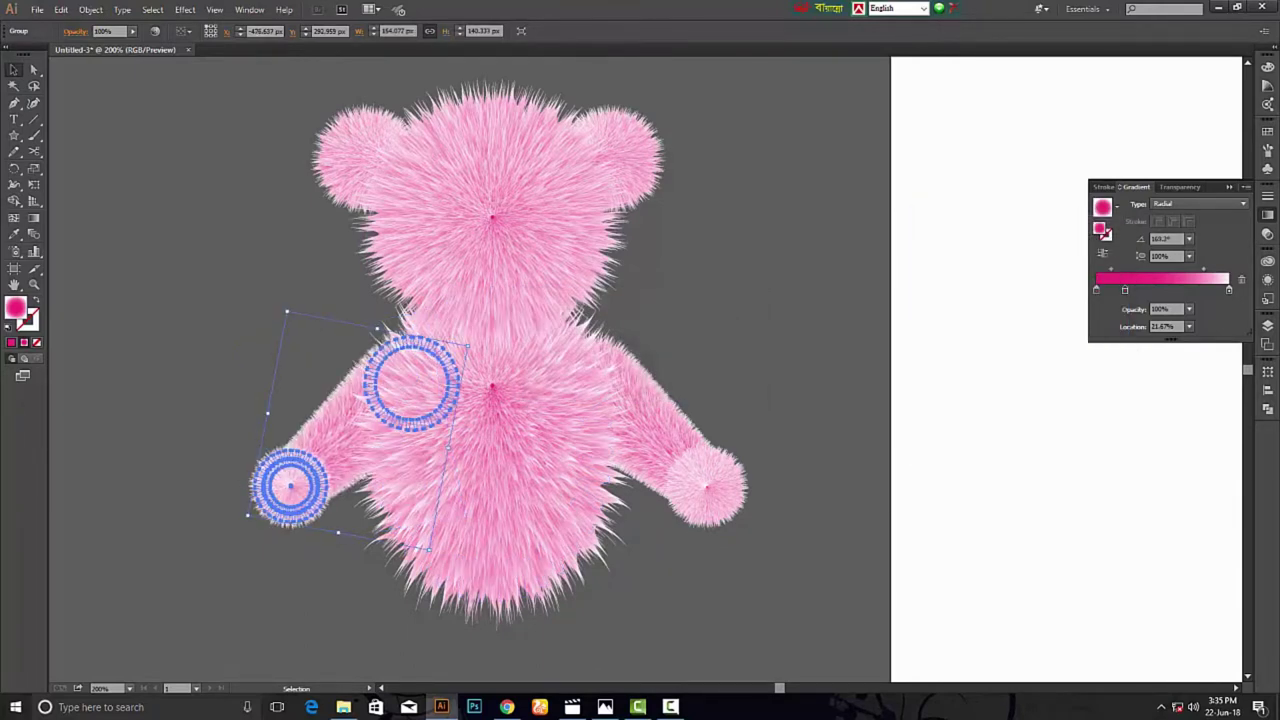
key("Left")
key("Left")
key("Left")
key("Left")
key("Left")
key("Left")
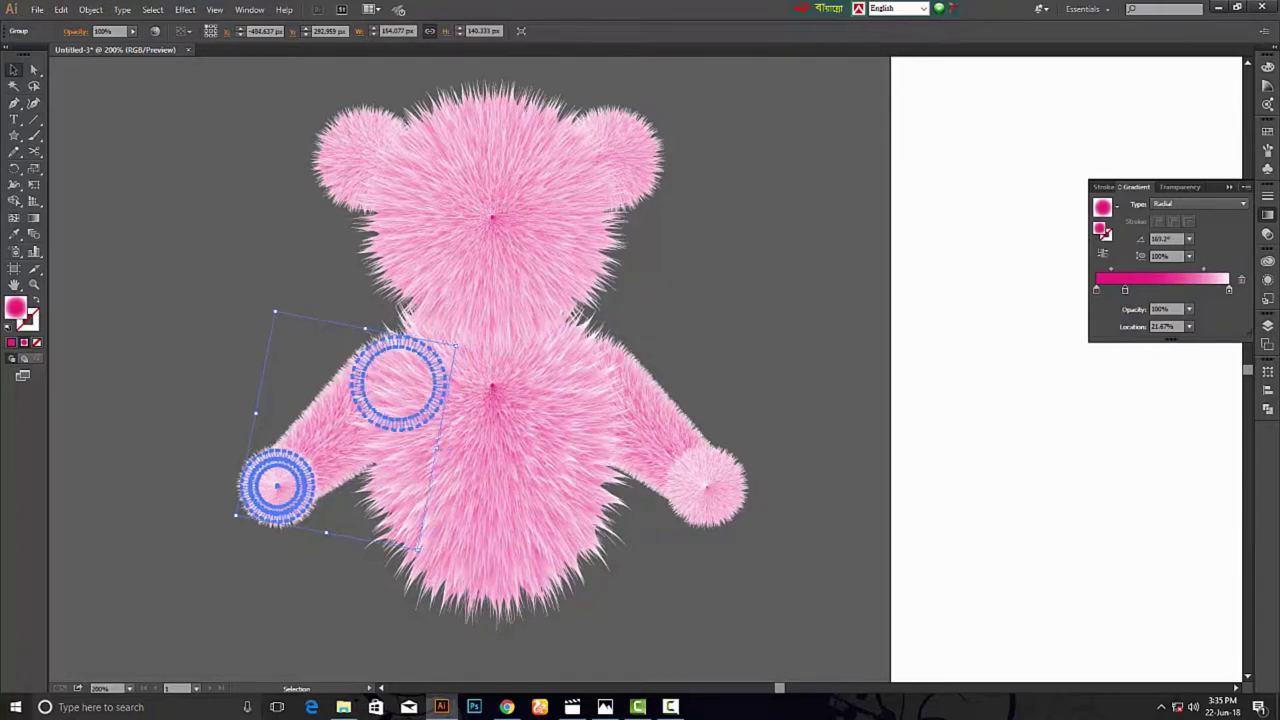
key("Left")
key("Left")
key("Left")
Copy both arms straight down below the body to serve as legs.
left_click(800, 375)
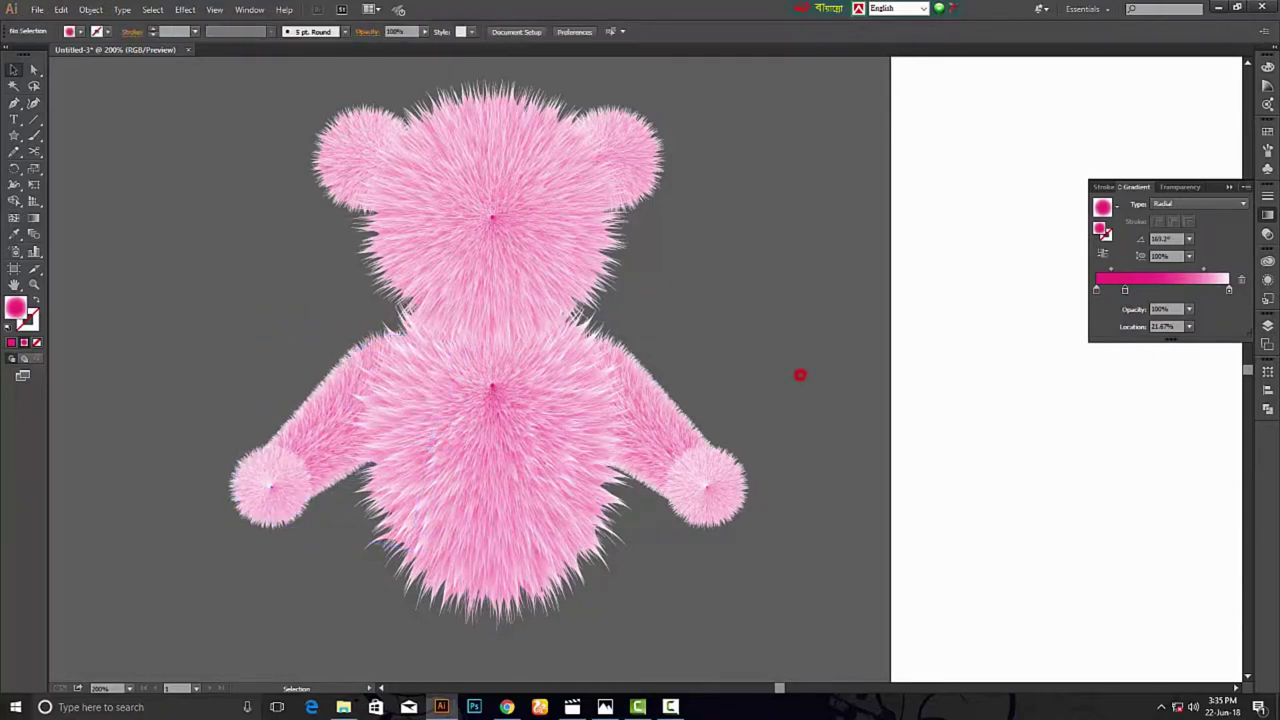
key("ctrl+minus")
key("ctrl+z")
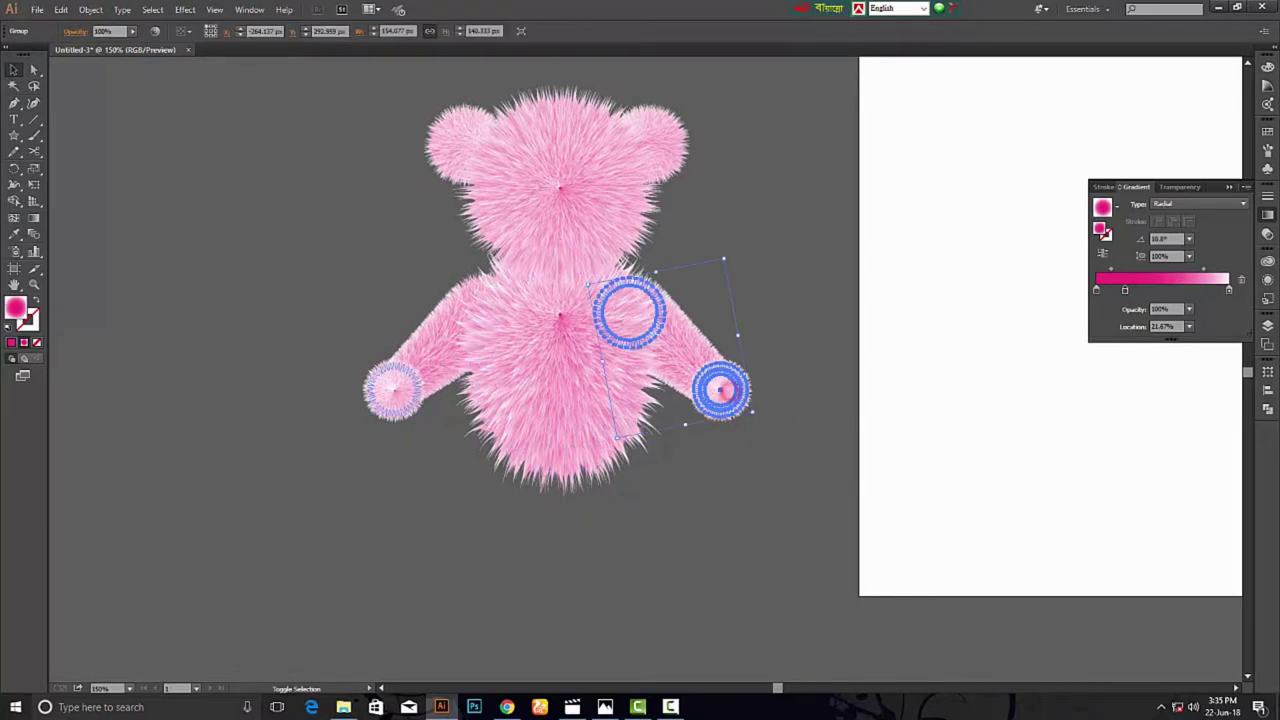
left_click_drag(720, 389, 722, 519)
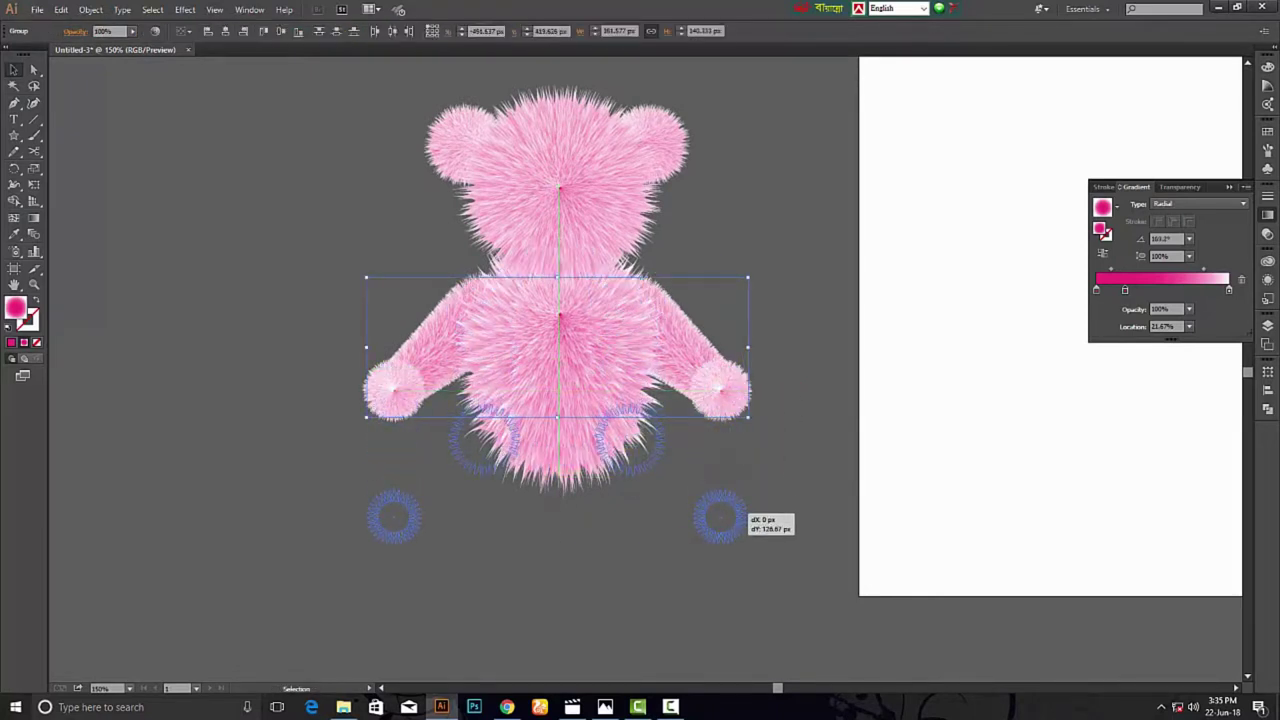
left_click_drag(722, 519, 722, 519)
left_click(800, 507)
Rotate the right leg downward, shift it left, and drag a constrained copy leftward.
left_click(718, 520)
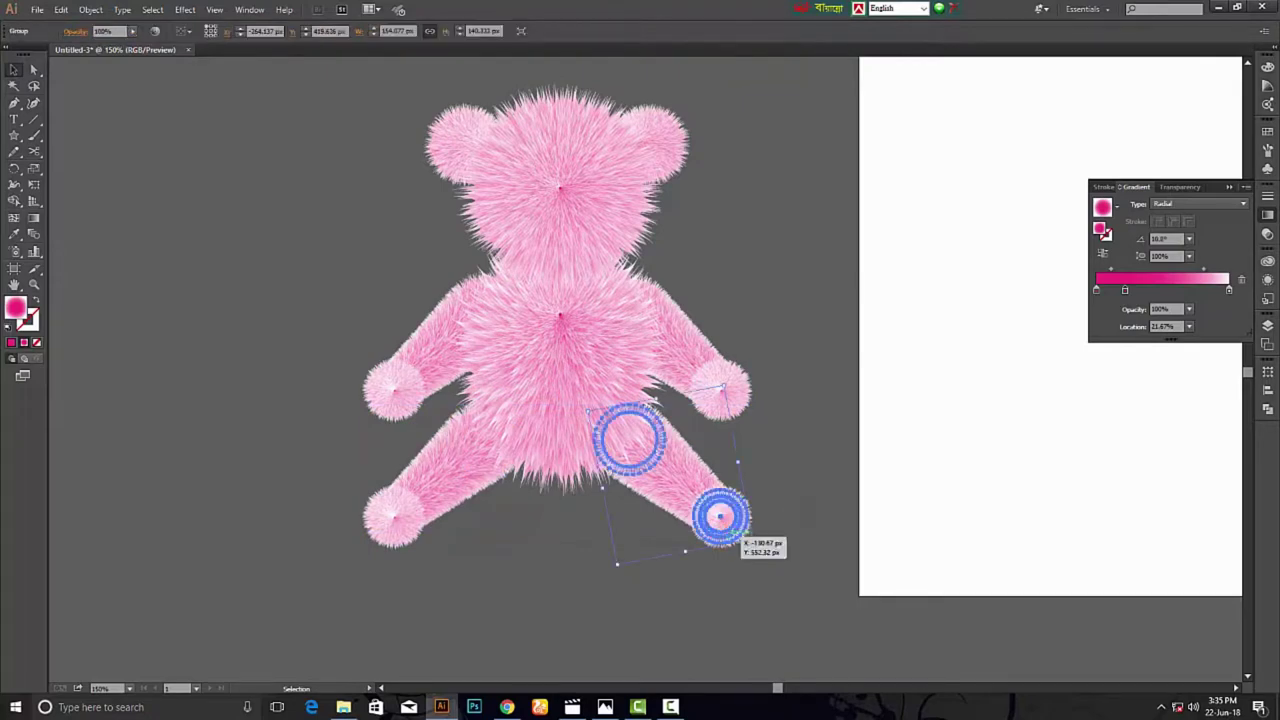
left_click_drag(757, 540, 748, 567)
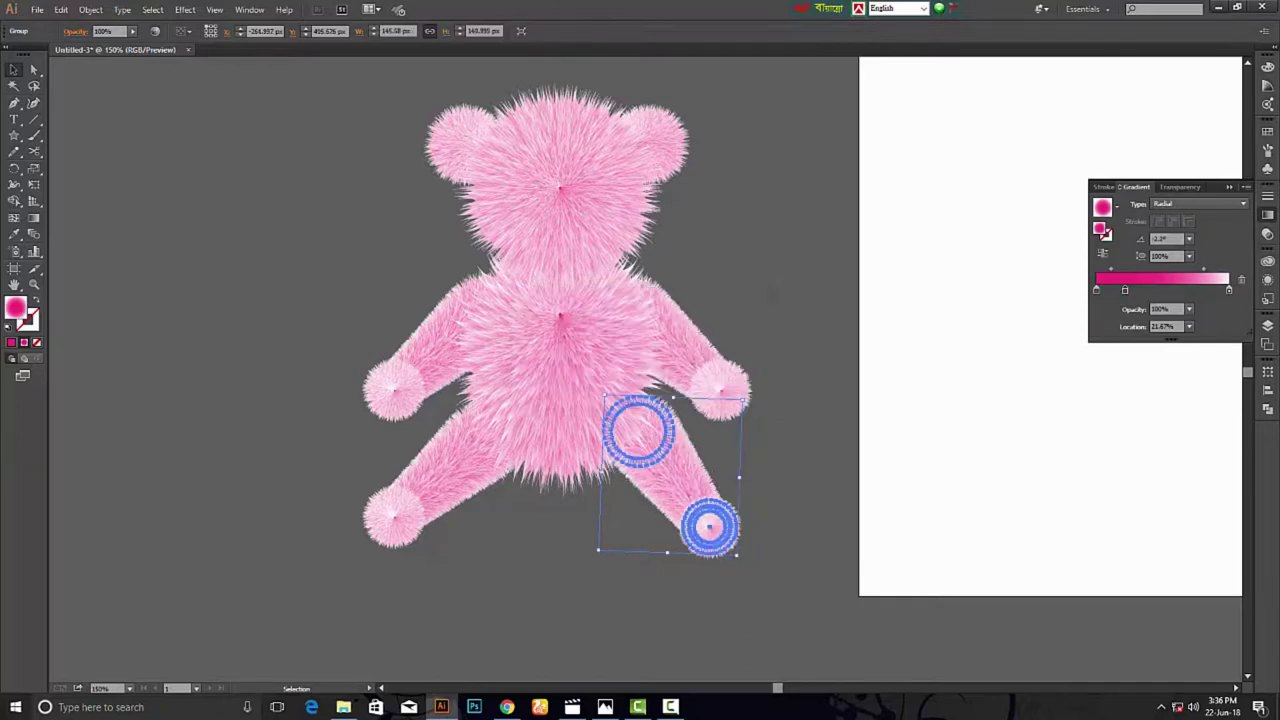
left_click_drag(692, 471, 668, 472)
left_click(803, 514)
left_click_drag(419, 497, 652, 491)
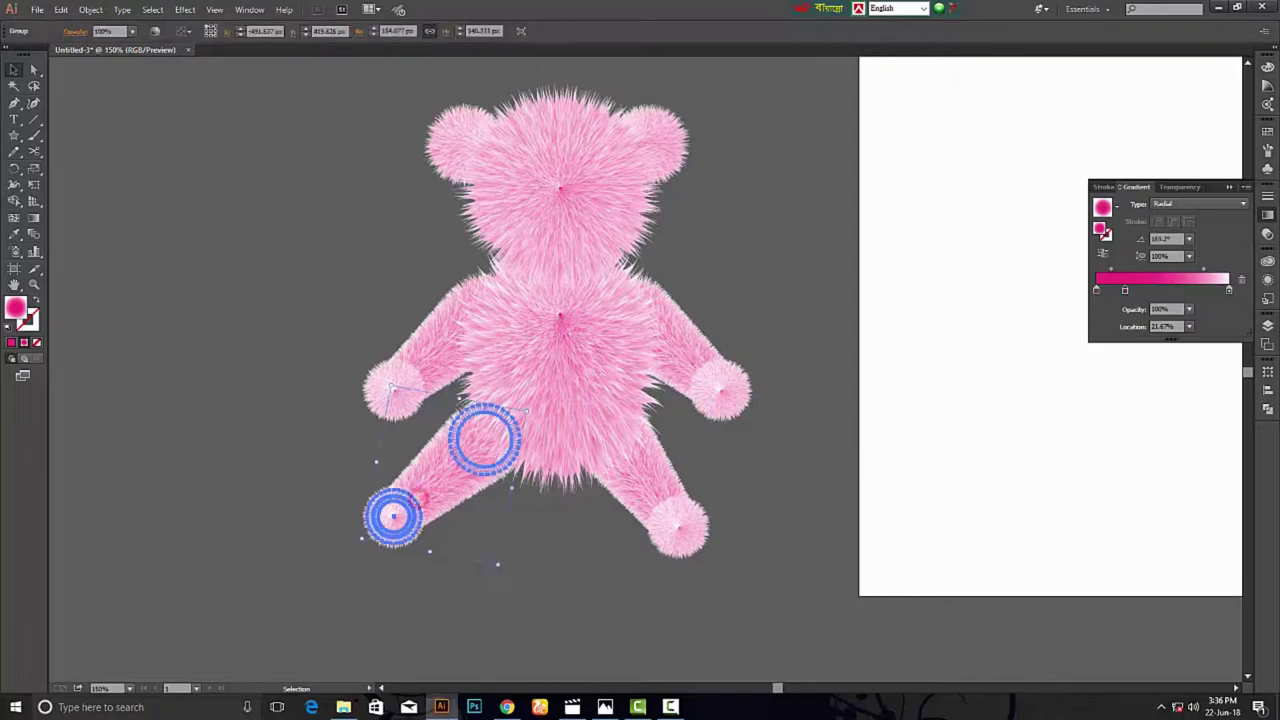
left_click_drag(573, 515, 550, 514)
Reflect the leg copy vertically, nudge it four steps left, then select all bear parts.
right_click(550, 514)
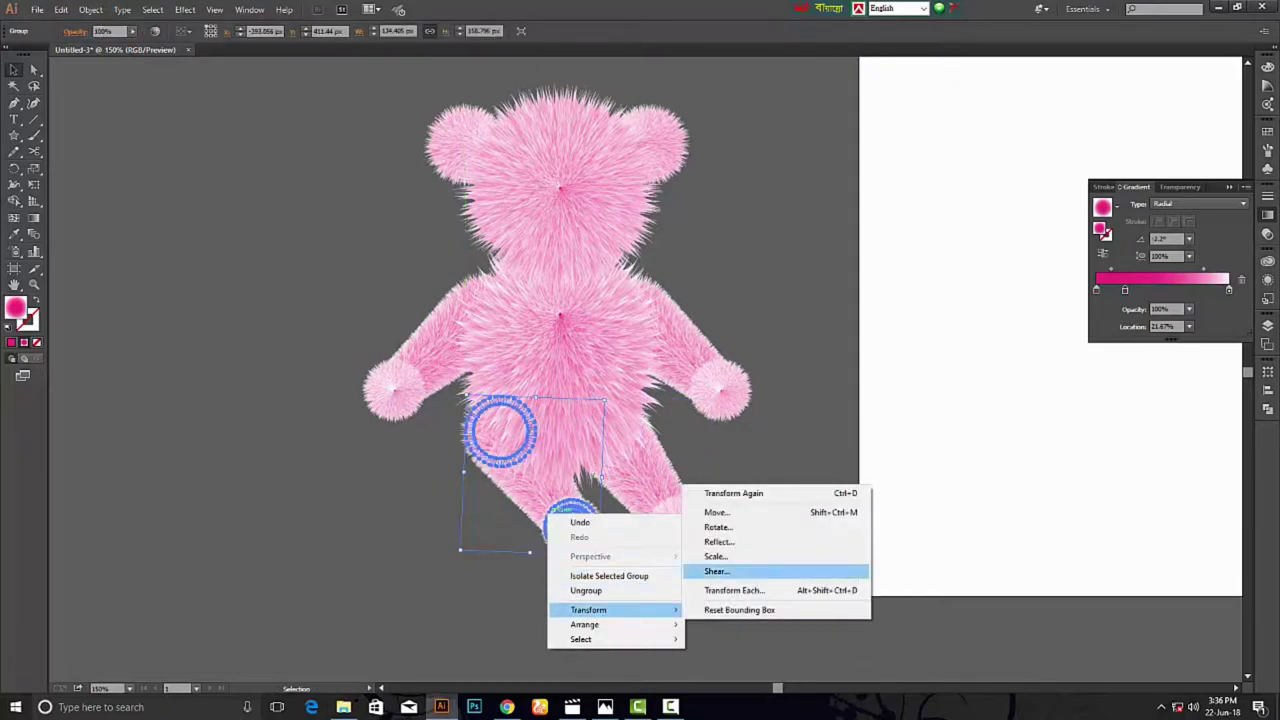
left_click(749, 541)
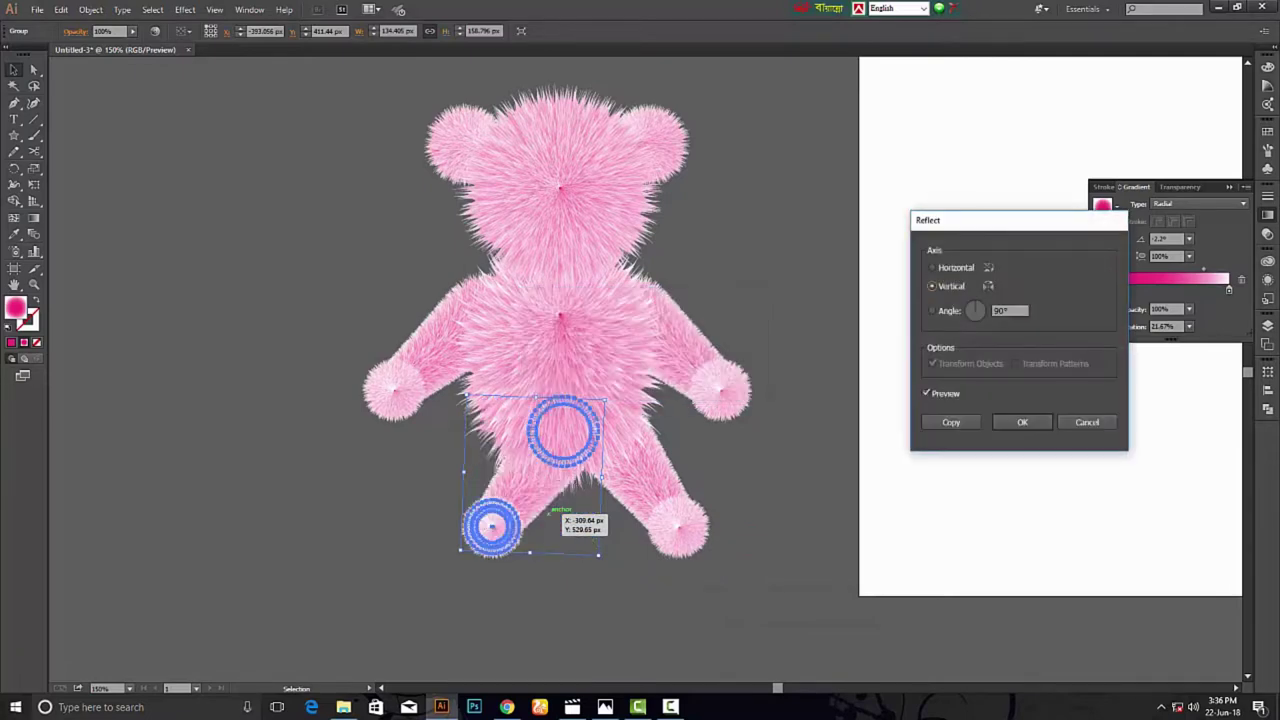
left_click(1020, 422)
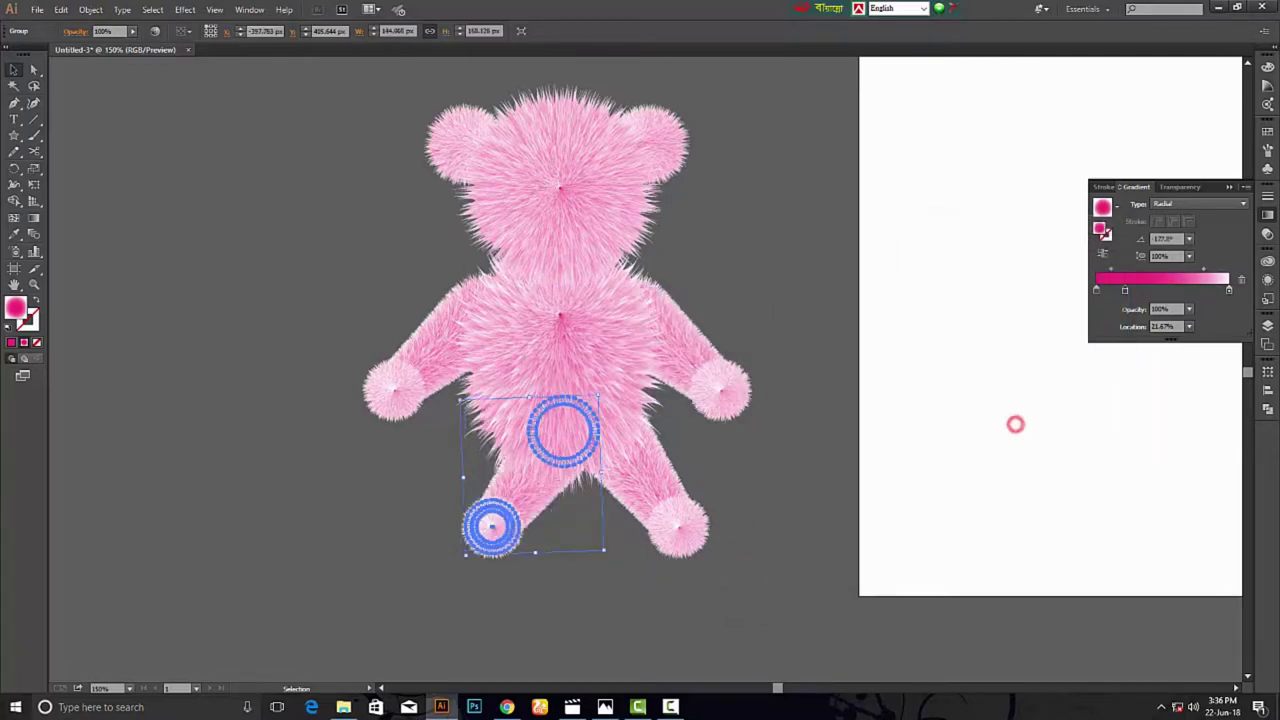
key("Left")
key("Left")
key("Left")
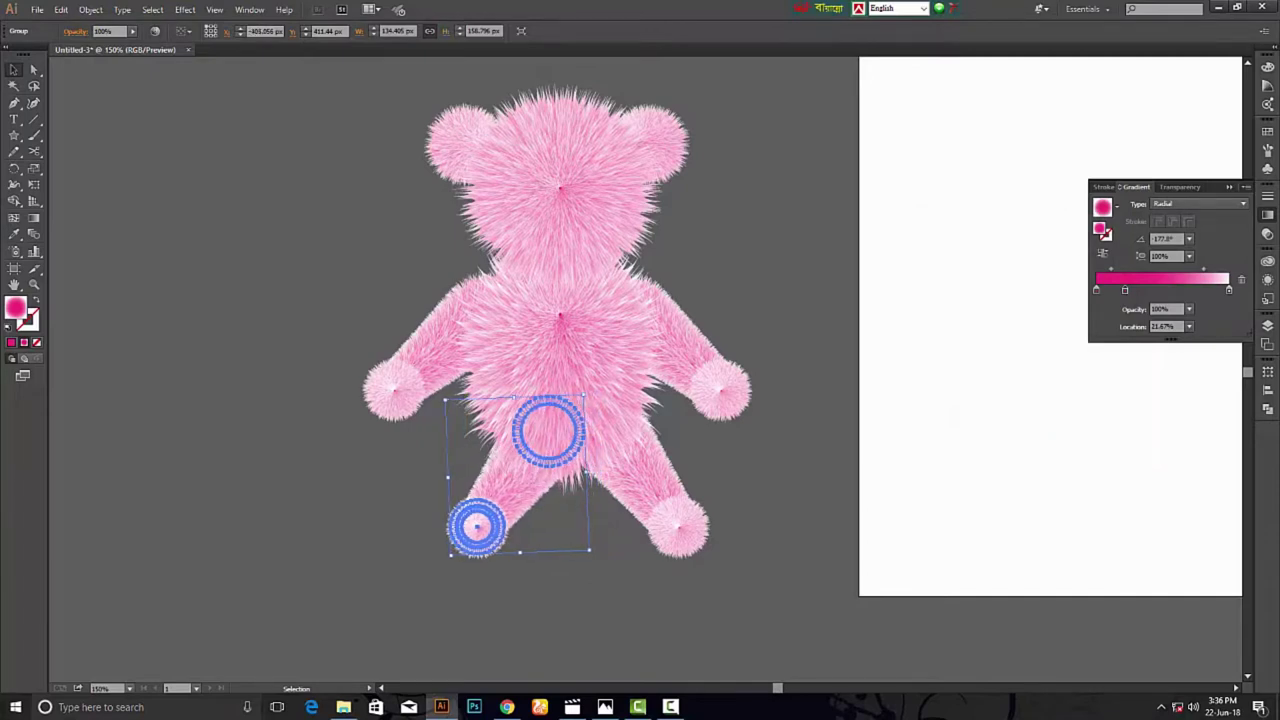
key("Left")
key("Left")
key("Left")
key("Left")
key("Left")
key("Left")
key("Left")
key("Left")
key("Left")
key("Left")
key("Left")
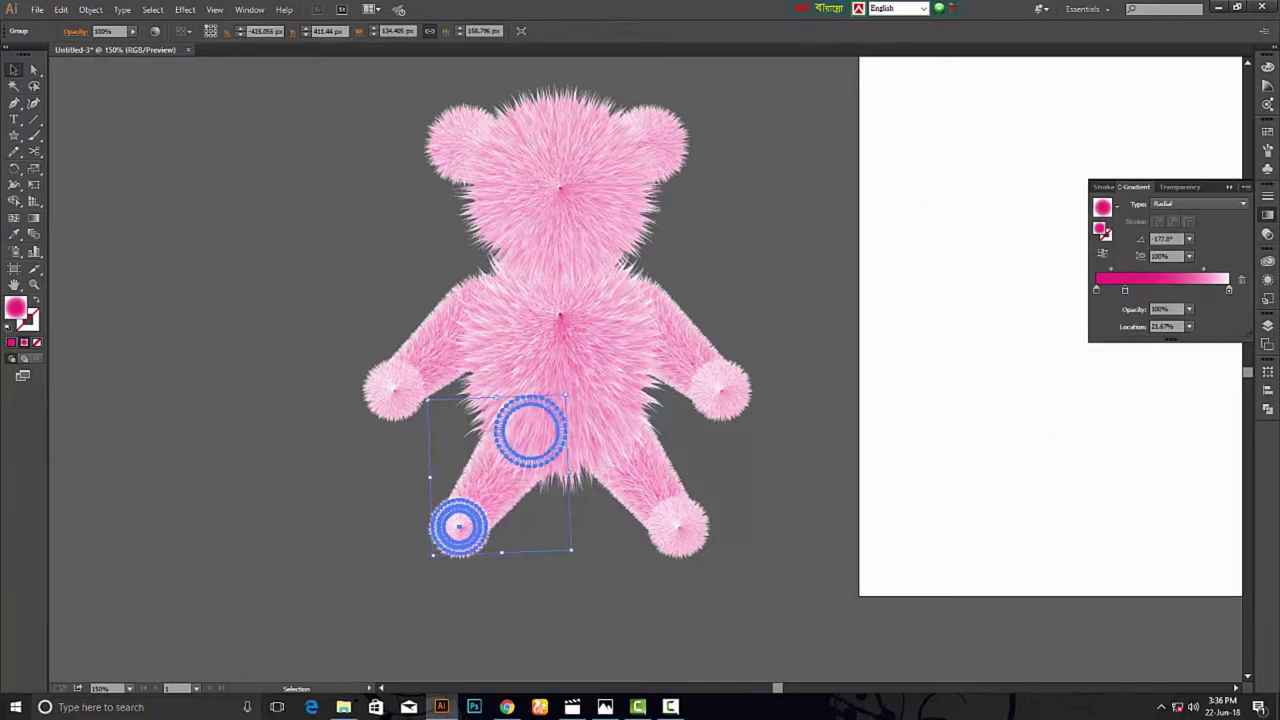
key("Left")
key("Left")
key("Left")
key("Left")
key("Left")
key("Left")
key("Left")
key("Left")
key("Left")
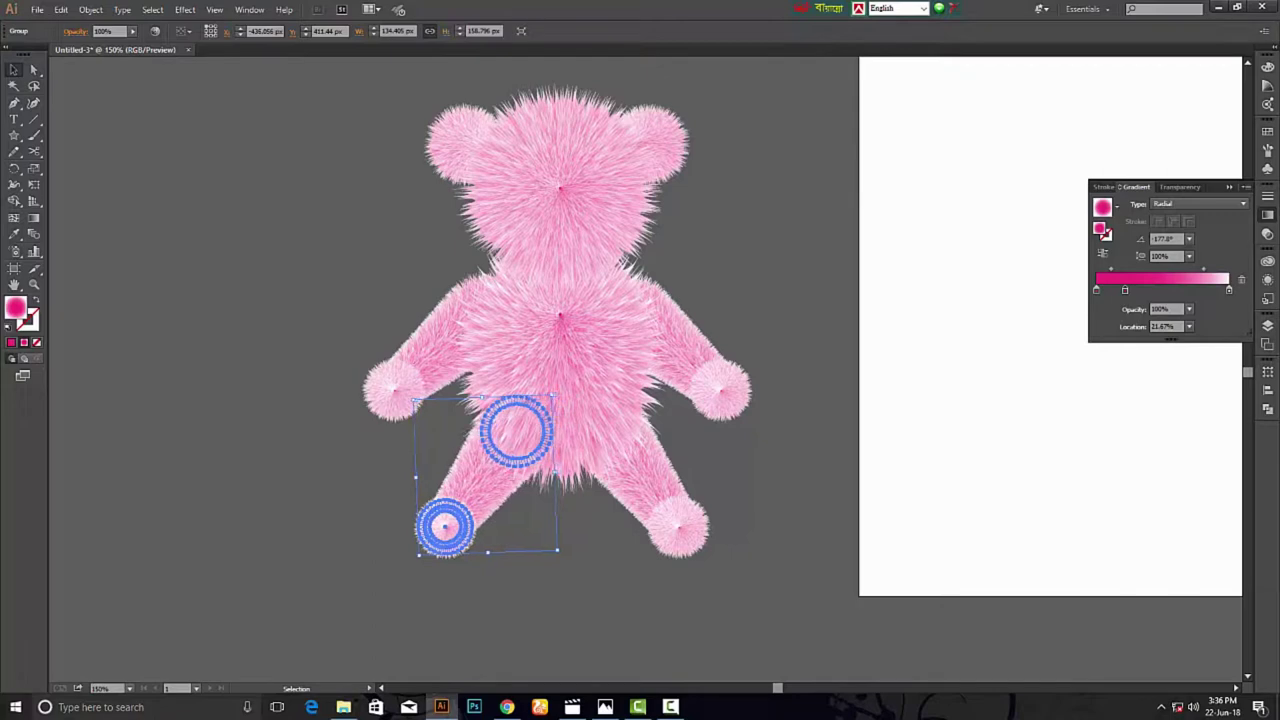
key("Left")
left_click(811, 547)
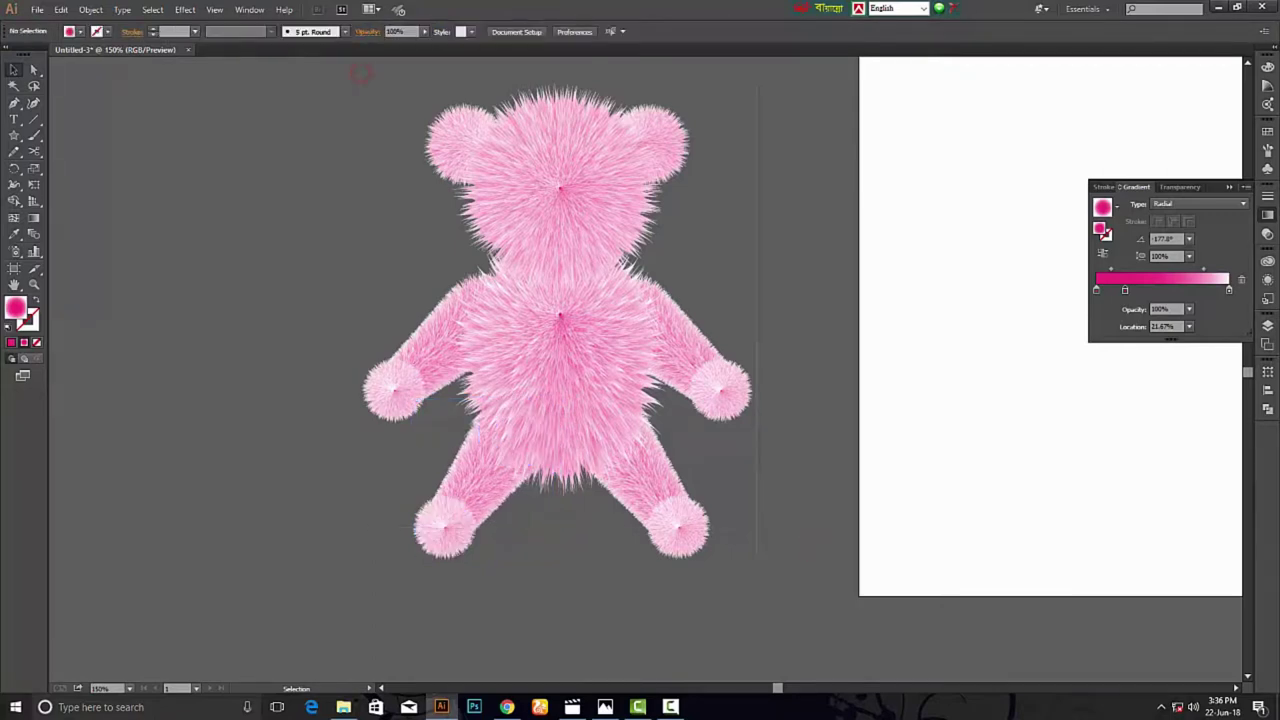
left_click_drag(361, 72, 757, 581)
Group all the bear's parts together.
right_click(607, 381)
left_click(649, 443)
left_click(823, 289)
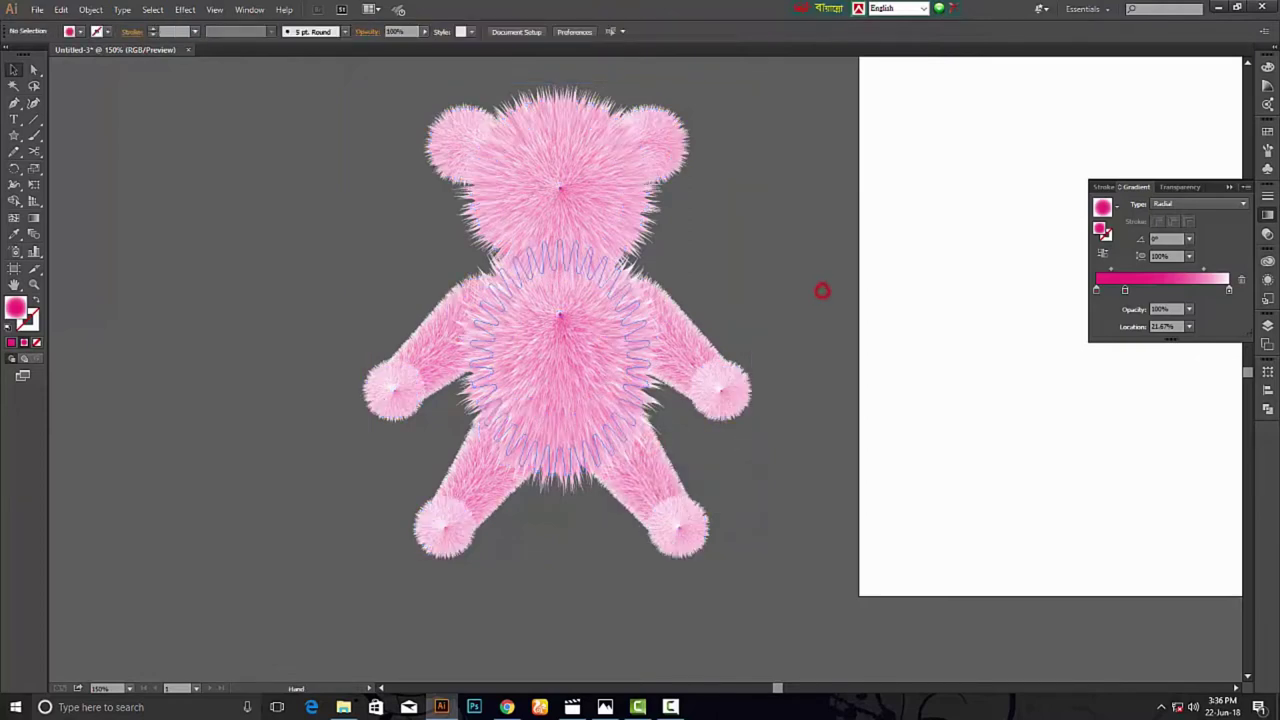
scroll(529, 286, "left", 5)
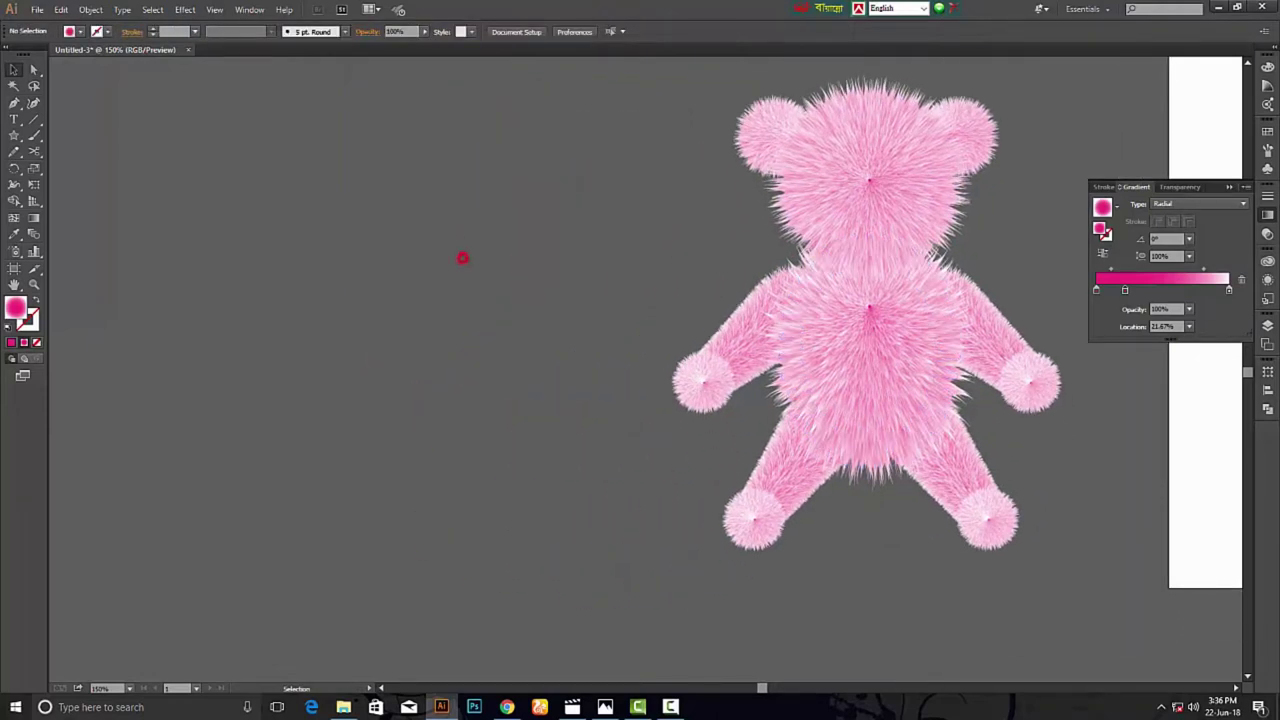
Draw a small circle left of the bear with a two-stop radial gradient starting brown.
left_click(14, 135)
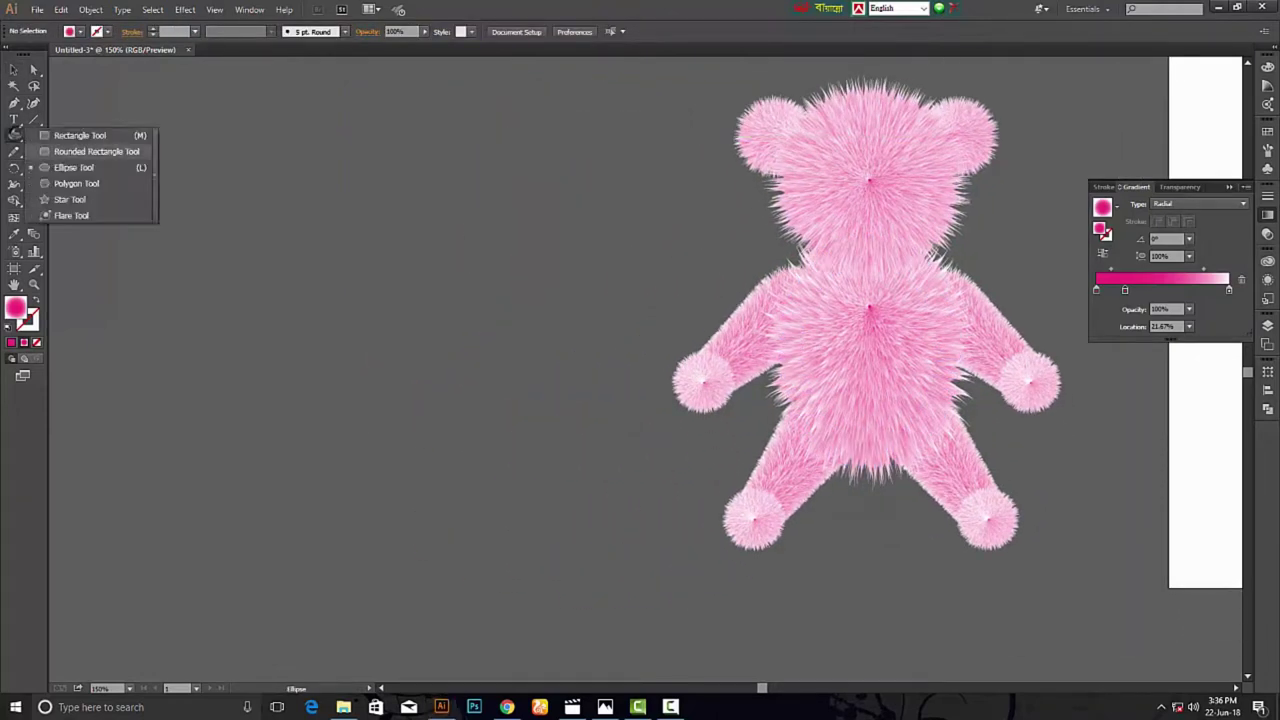
left_click(60, 167)
left_click_drag(397, 210, 437, 249)
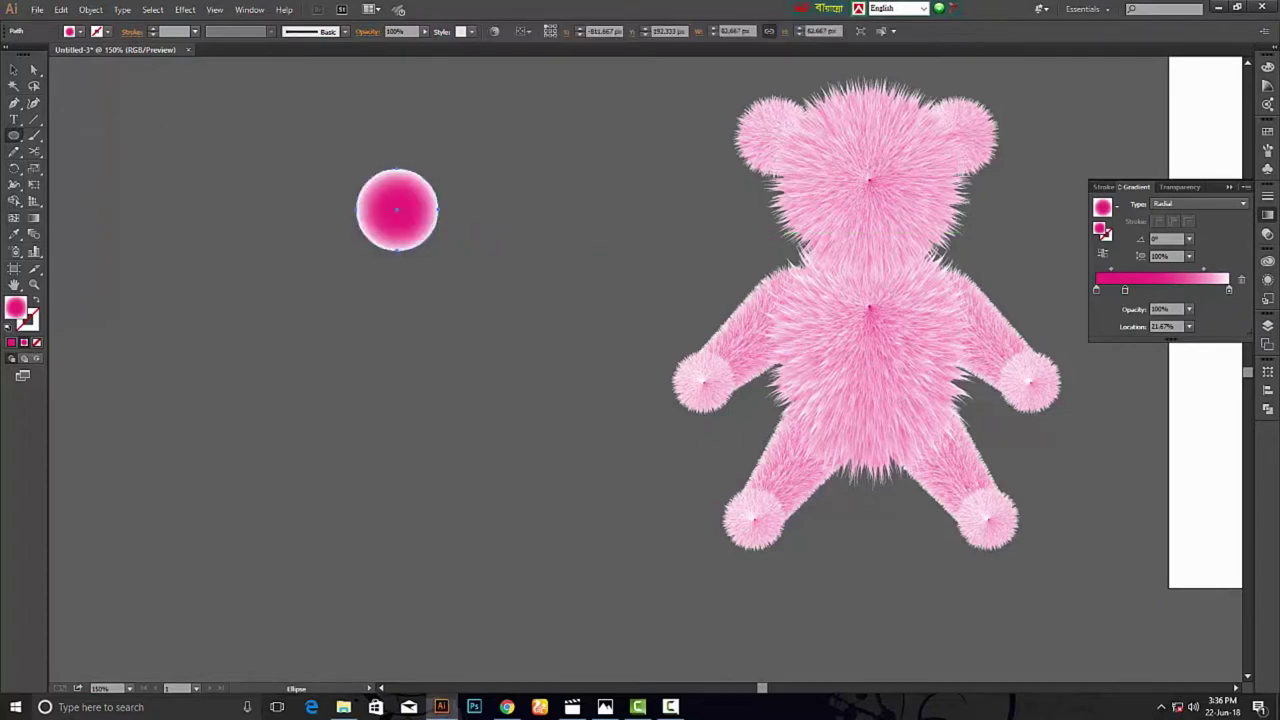
left_click_drag(1125, 291, 1125, 330)
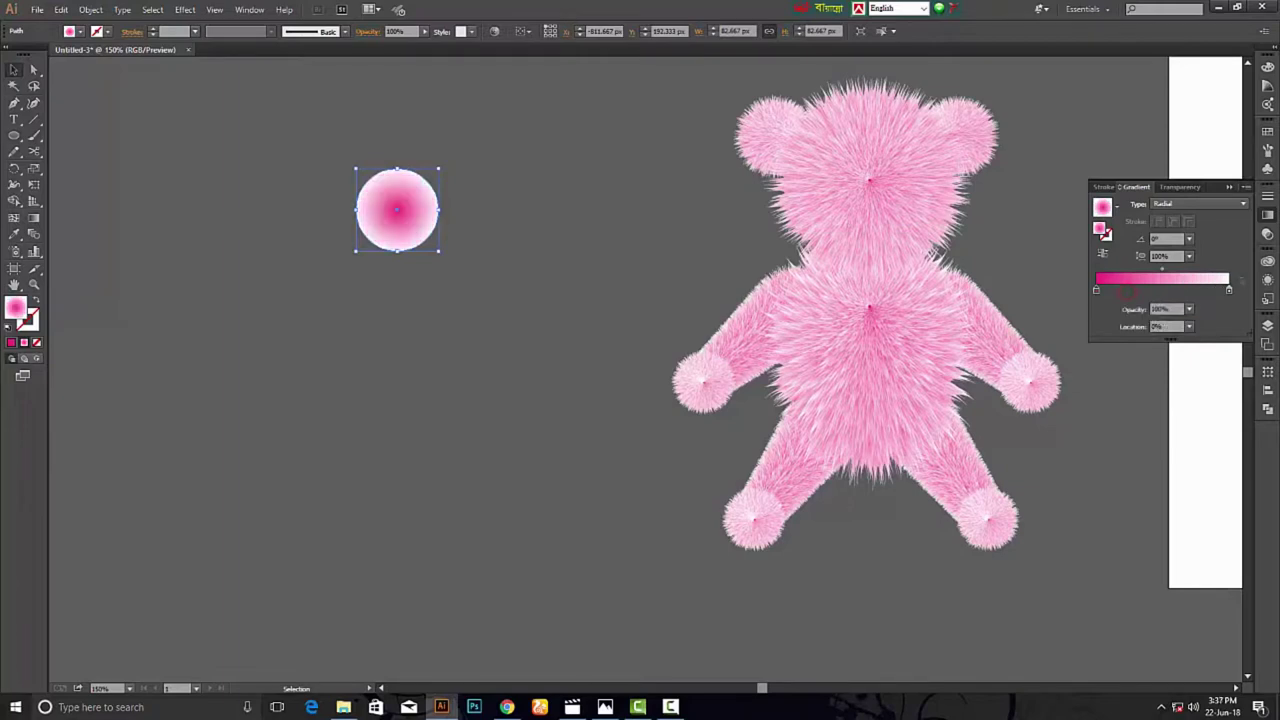
double_click(1095, 288)
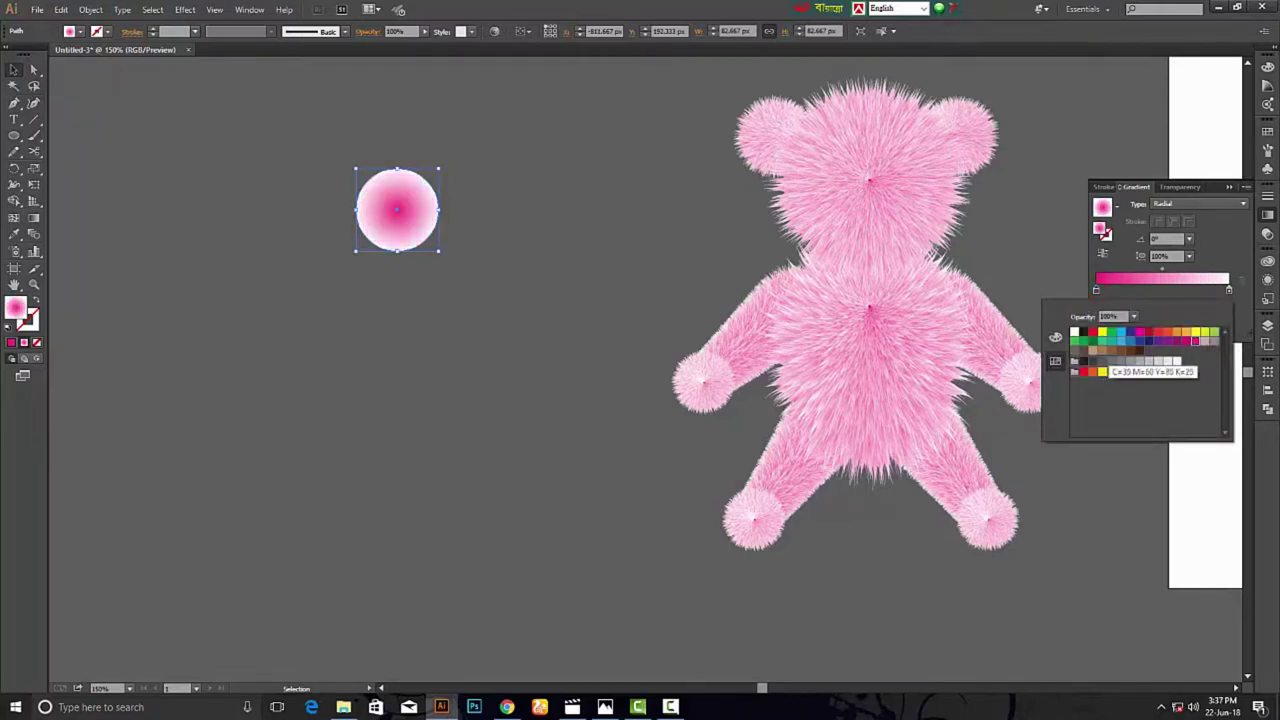
left_click(1111, 351)
Set the gradient's right stop to 0% opacity and the circle's blend mode to Multiply.
left_click(1228, 290)
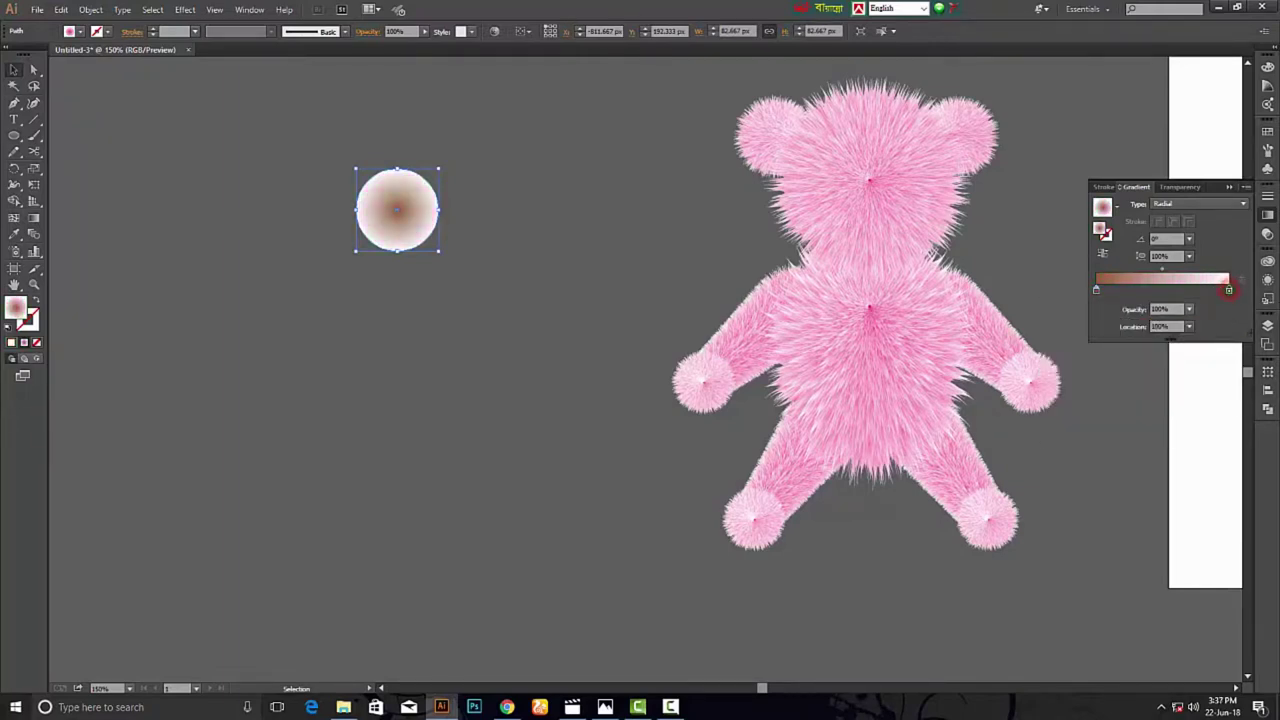
left_click(1189, 309)
left_click(1198, 322)
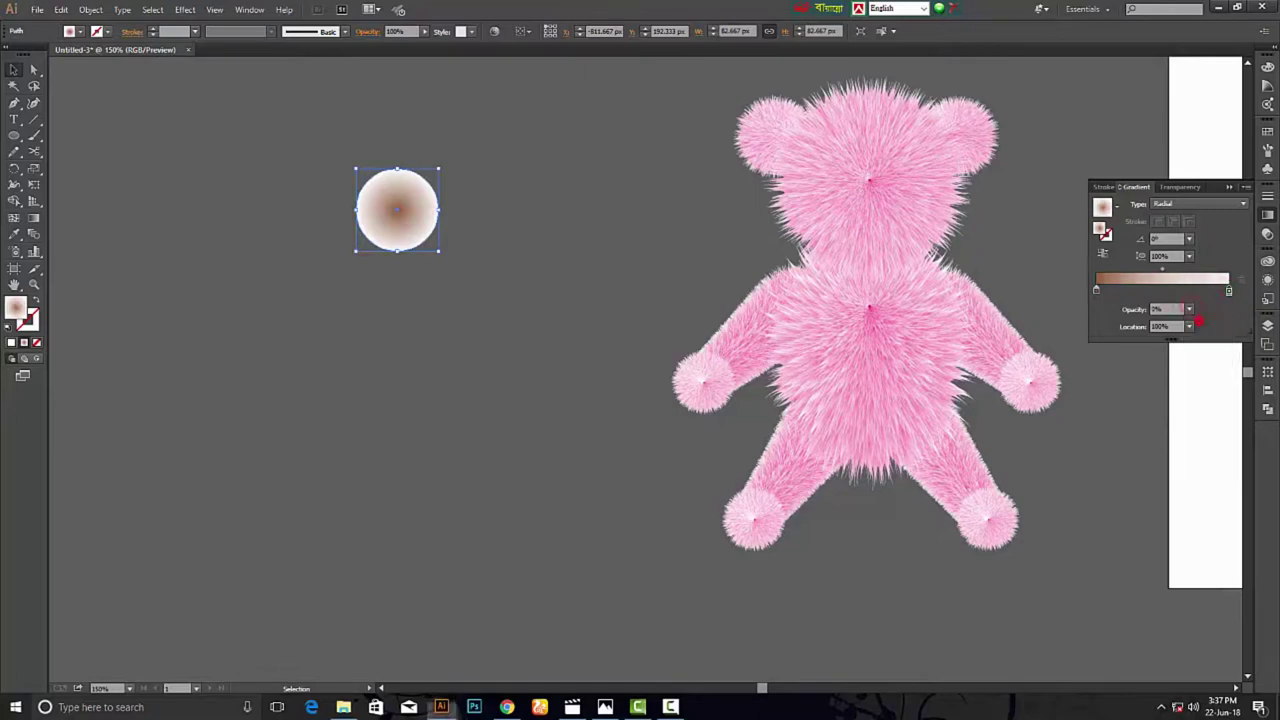
left_click(1180, 187)
left_click(1133, 203)
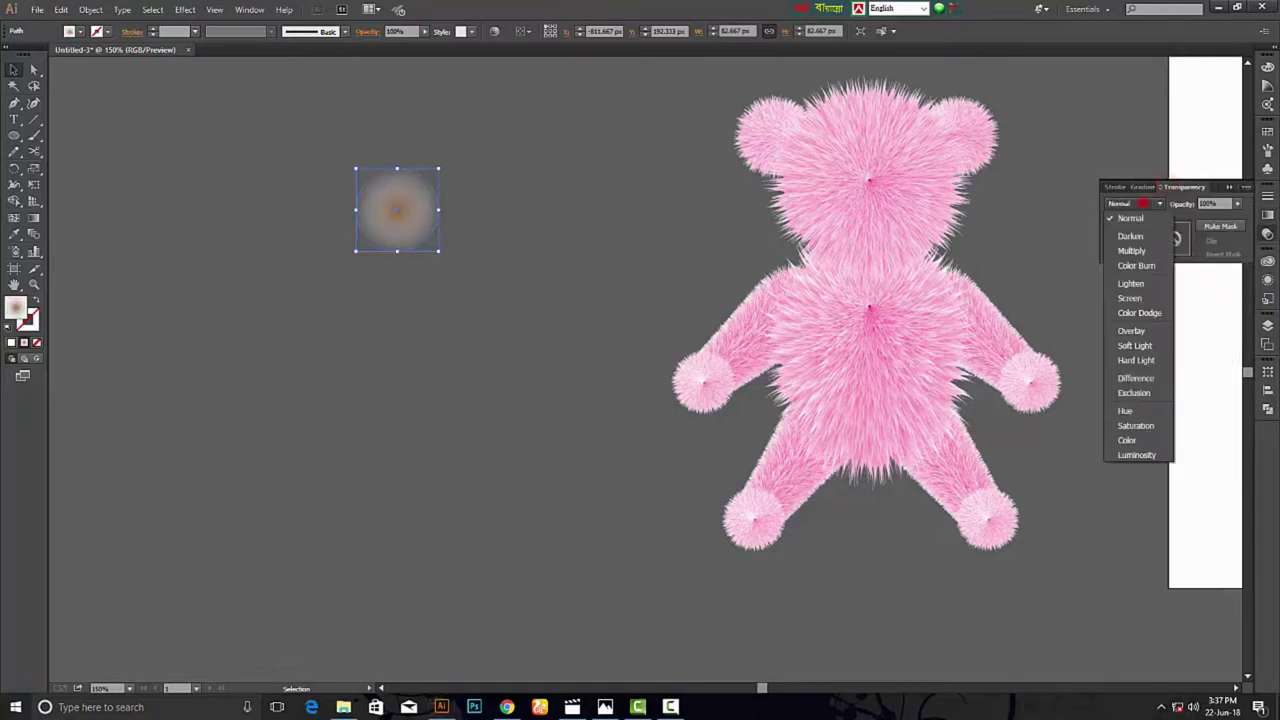
left_click(1130, 249)
Move the soft gradient circle onto the bear's head and shrink it over the left eye area.
left_click_drag(396, 214, 834, 193)
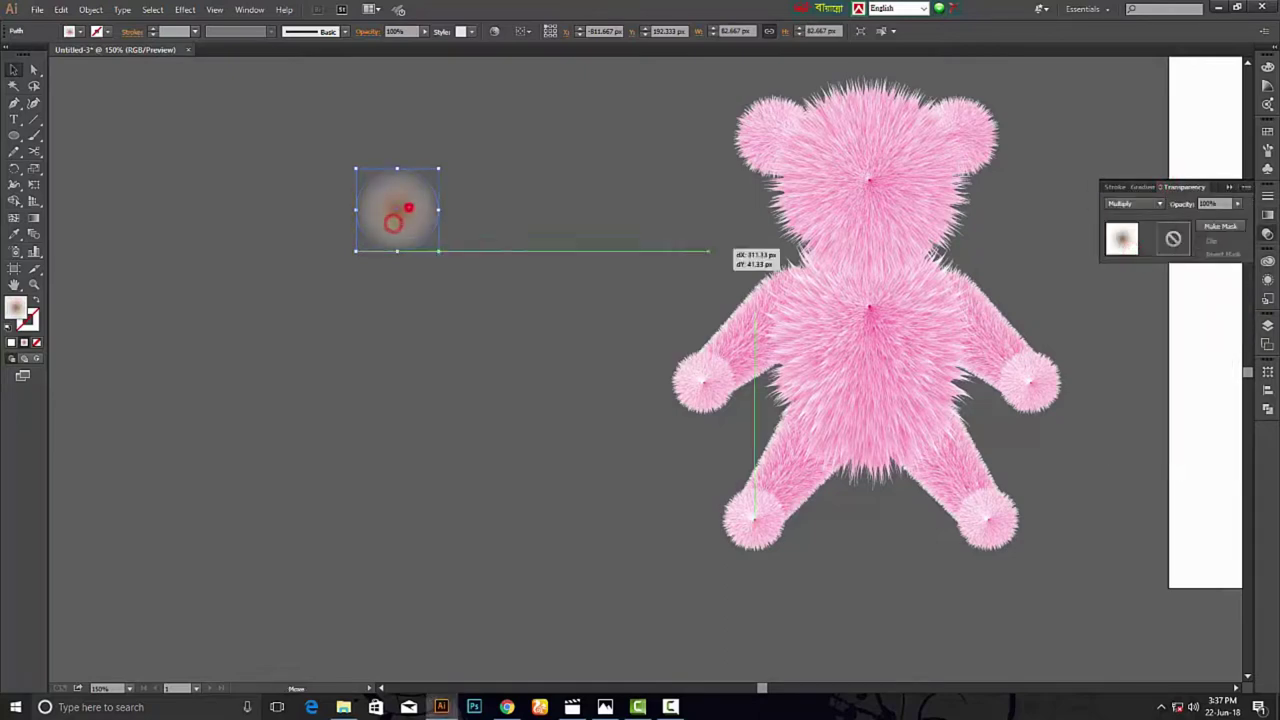
key("super")
key("super")
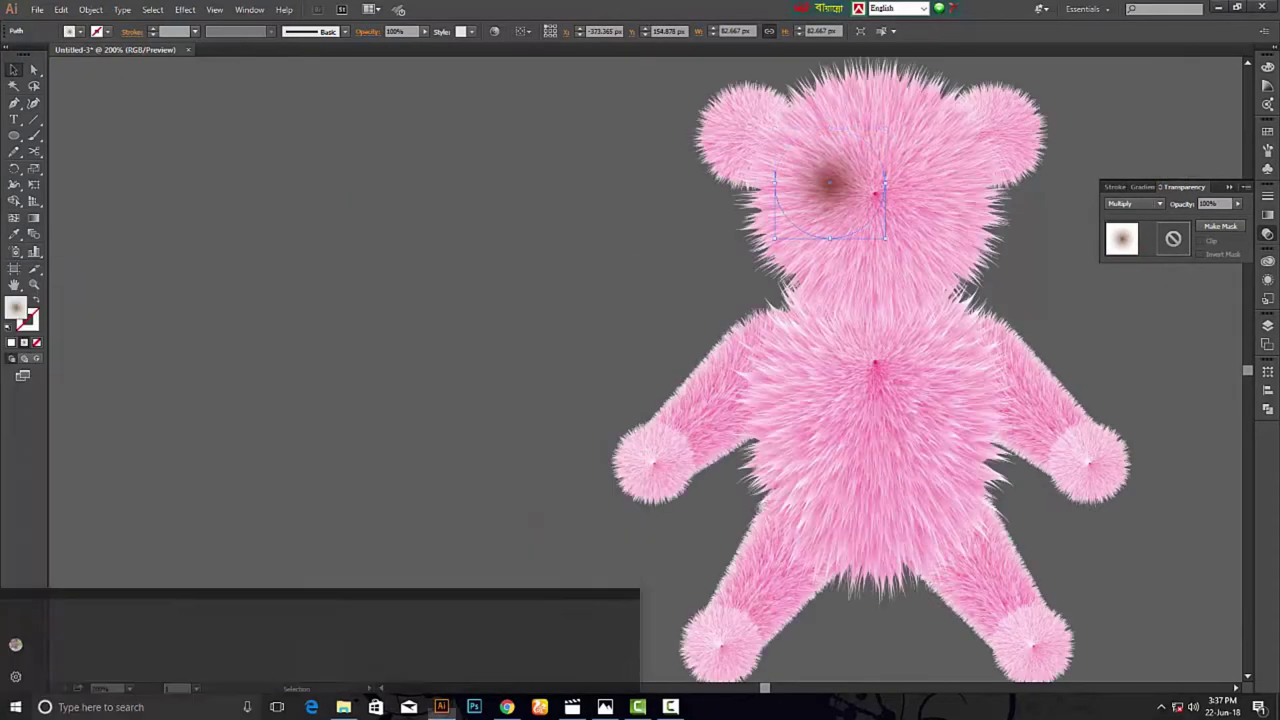
key("ctrl+plus")
key("ctrl+plus")
key("ctrl+plus")
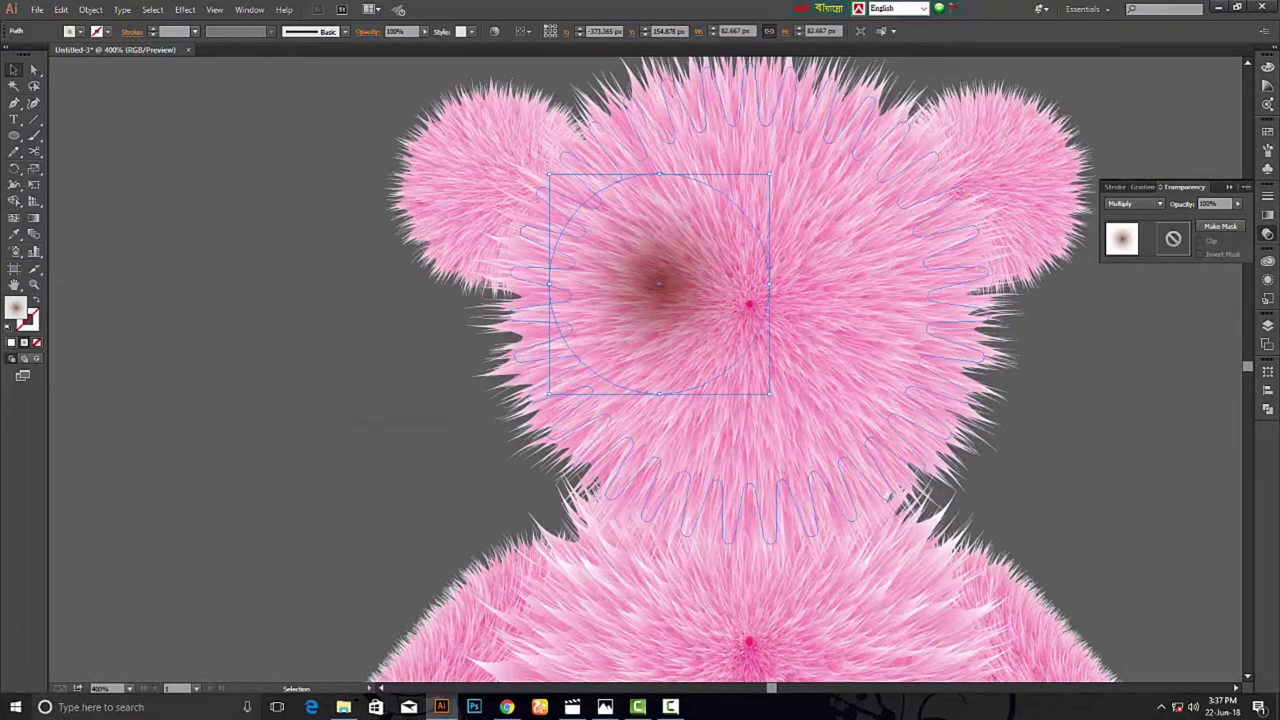
left_click_drag(768, 172, 740, 207)
left_click_drag(652, 264, 676, 285)
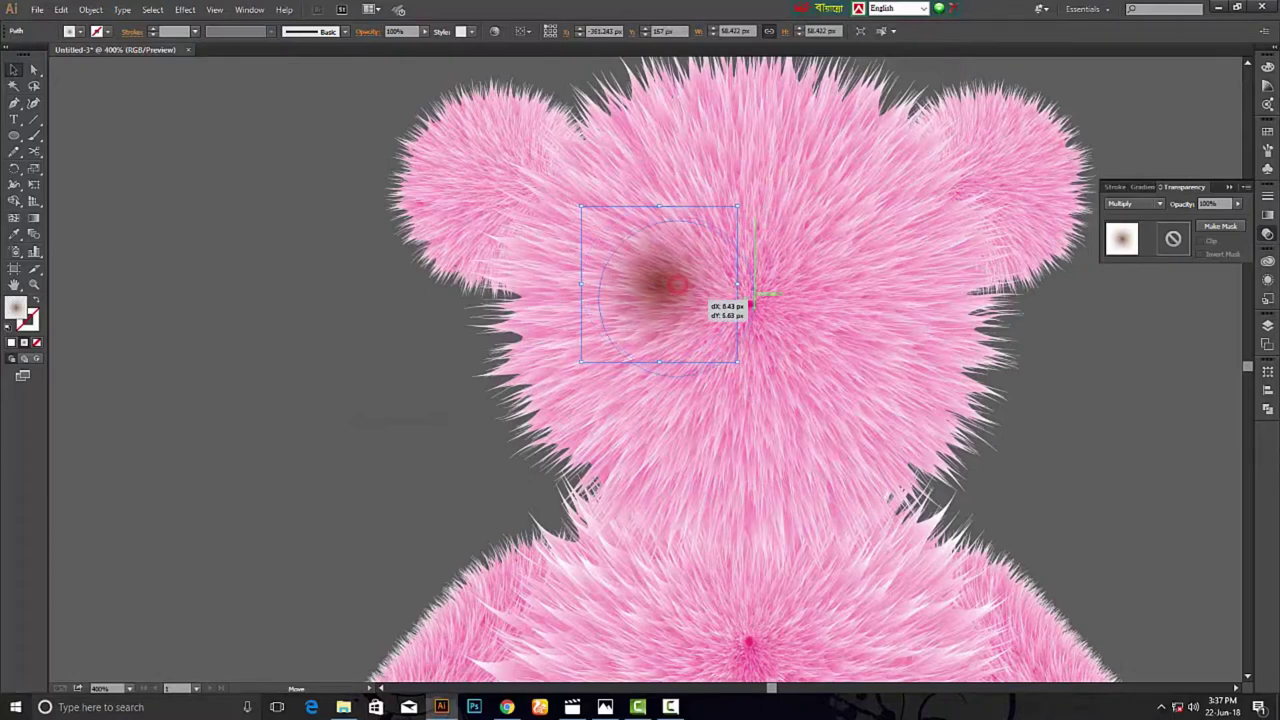
mouse_move(757, 295)
left_mouse_down()
mouse_move(749, 304)
mouse_move(818, 304)
mouse_move(797, 304)
left_mouse_up()
Place a copy of the shading circle for the right eye socket.
left_click(346, 391)
scroll(331, 403, "down", 1, "alt")
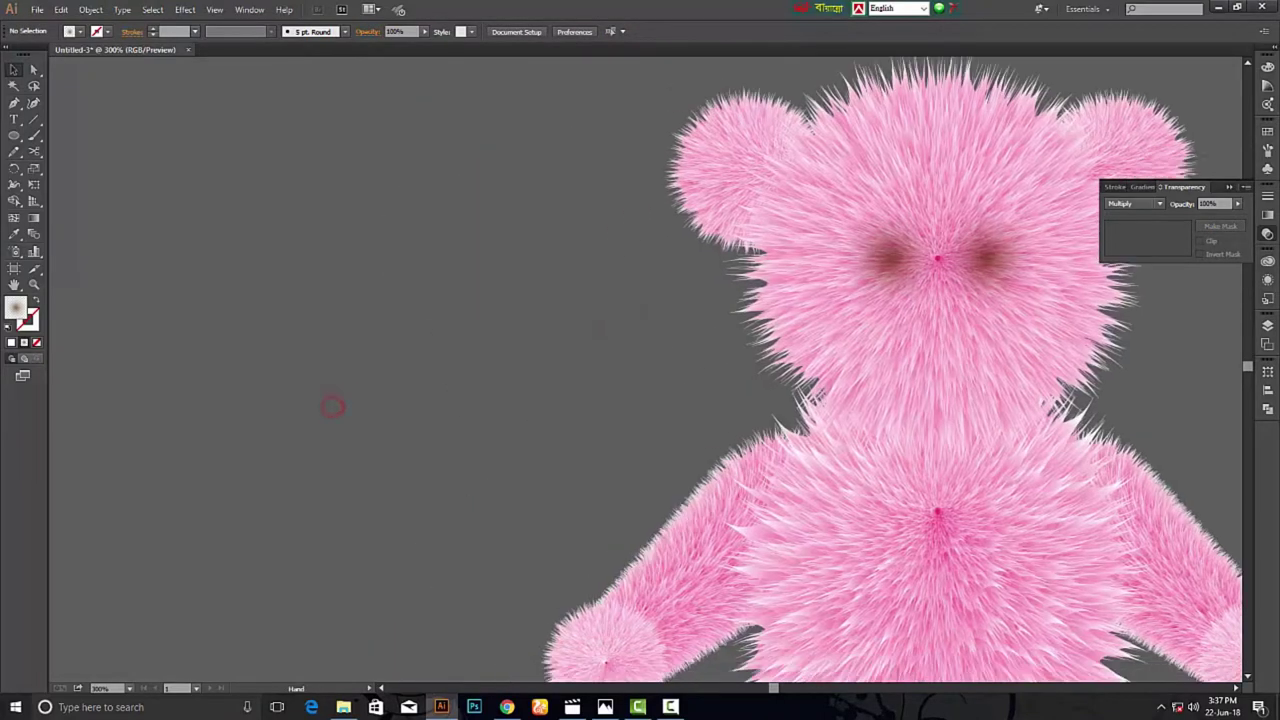
scroll(557, 369, "down", 1, "alt")
scroll(487, 325, "down", 1, "alt")
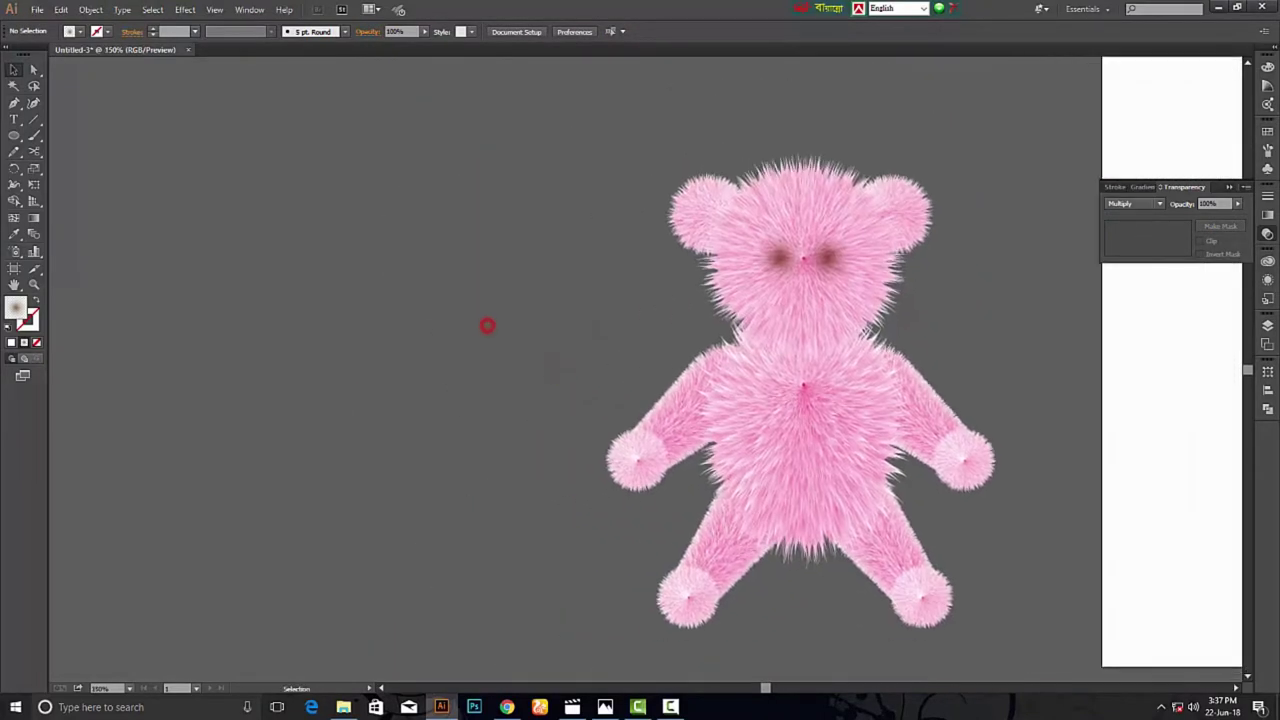
Copy the eye circle to the left of the bear and fill it white.
mouse_move(776, 258)
left_mouse_down()
mouse_move(403, 310)
mouse_move(433, 338)
left_mouse_up()
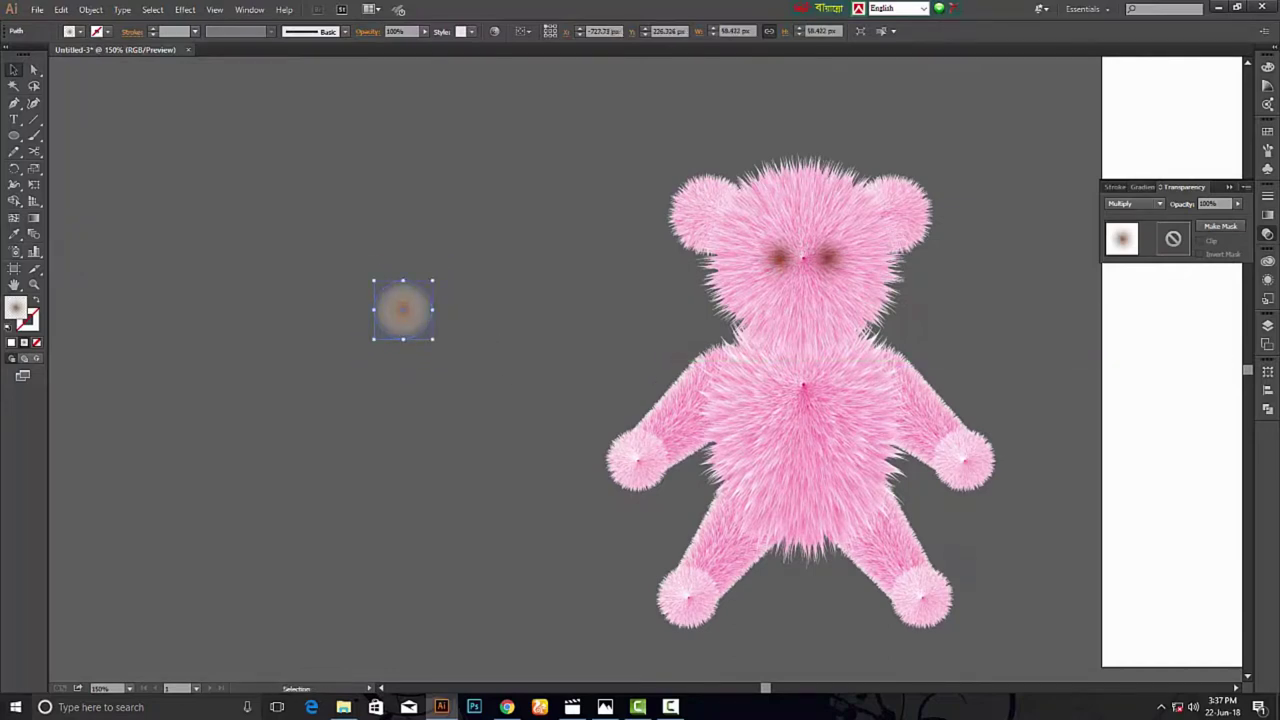
left_click(1136, 187)
left_click(81, 31)
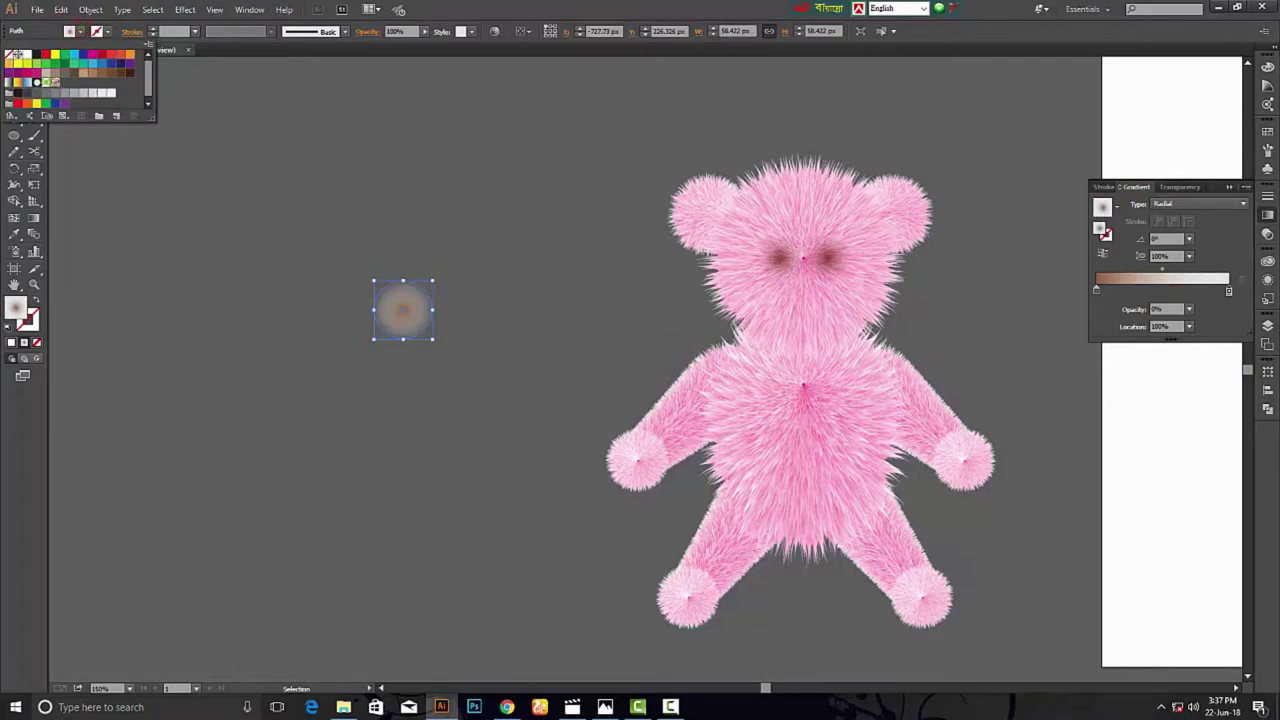
left_click(27, 54)
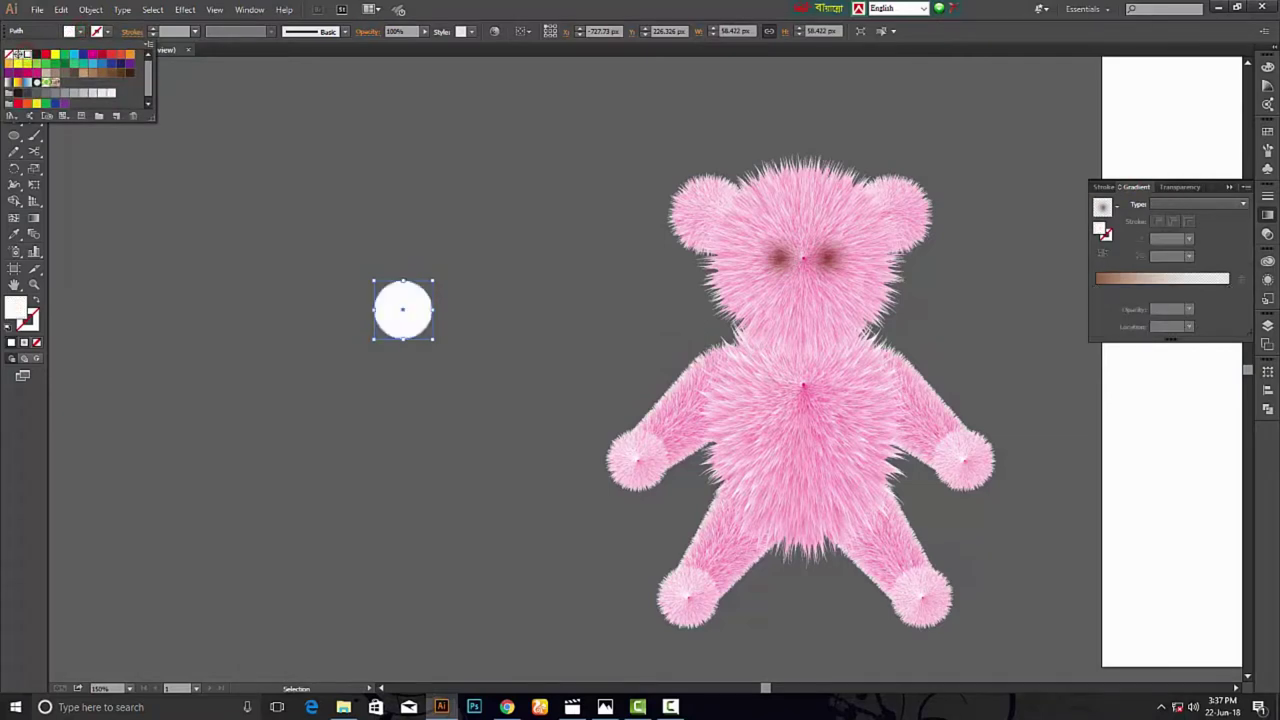
Zoom in on the white circle and paste a copy of it in front.
left_click(408, 306)
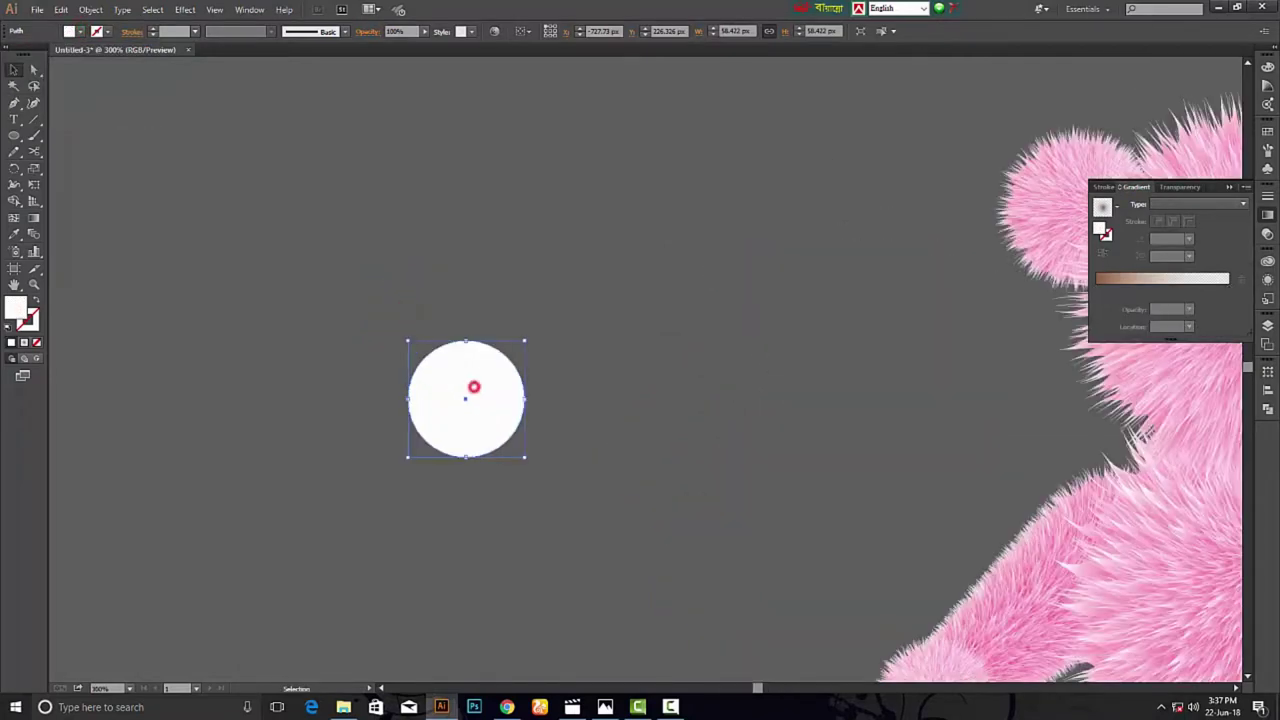
left_click(474, 387)
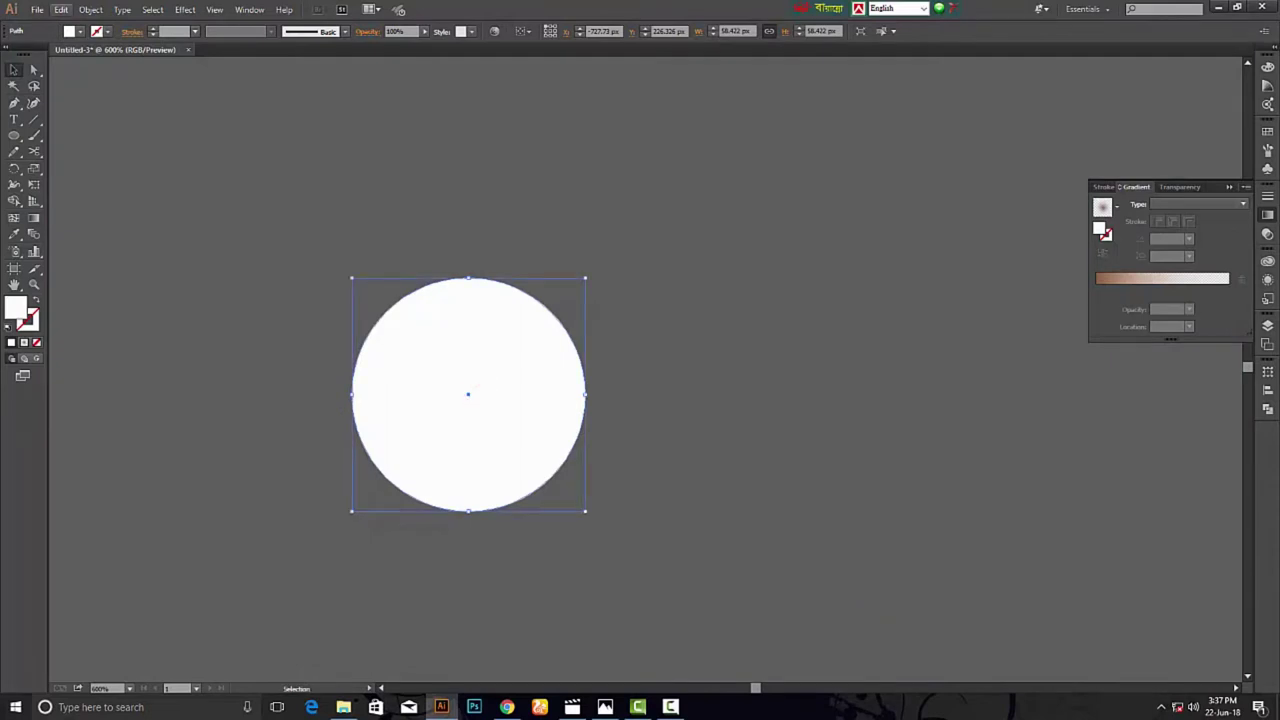
left_click(61, 9)
left_click(91, 75)
left_click(61, 9)
left_click(91, 104)
Shrink the pasted circle copy and fill it cyan.
left_click_drag(585, 277, 574, 289)
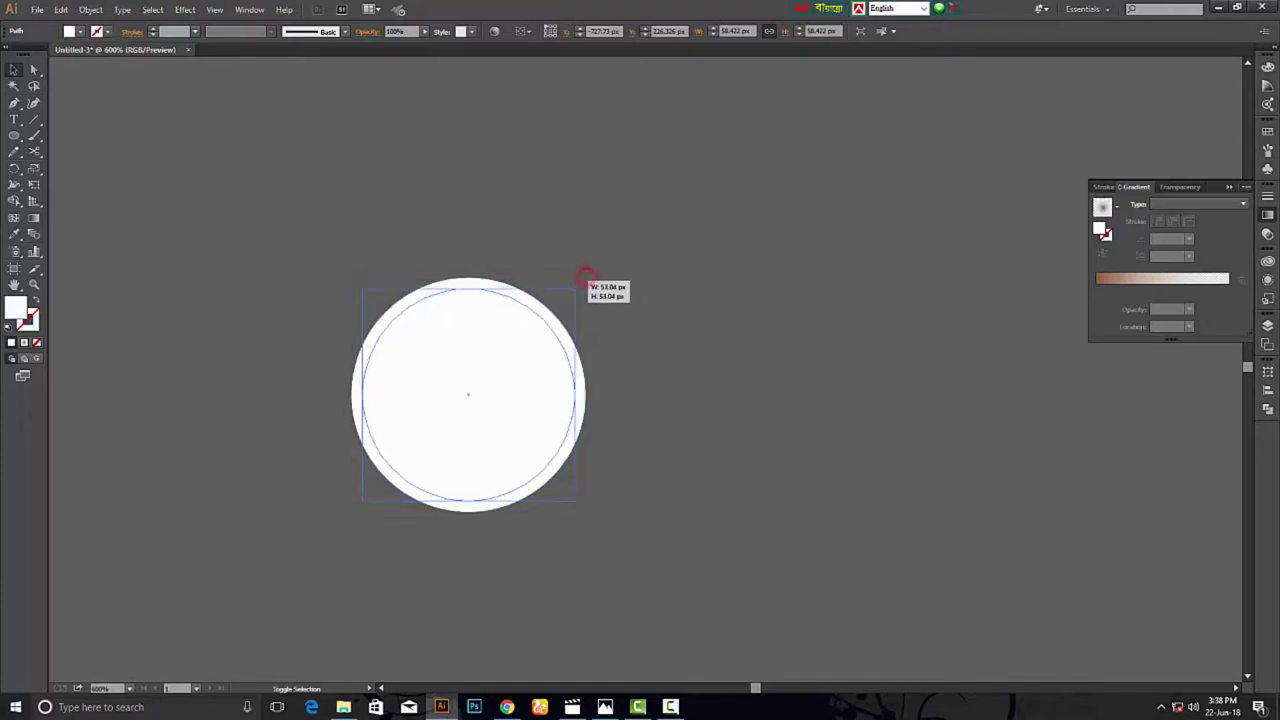
left_click(72, 31)
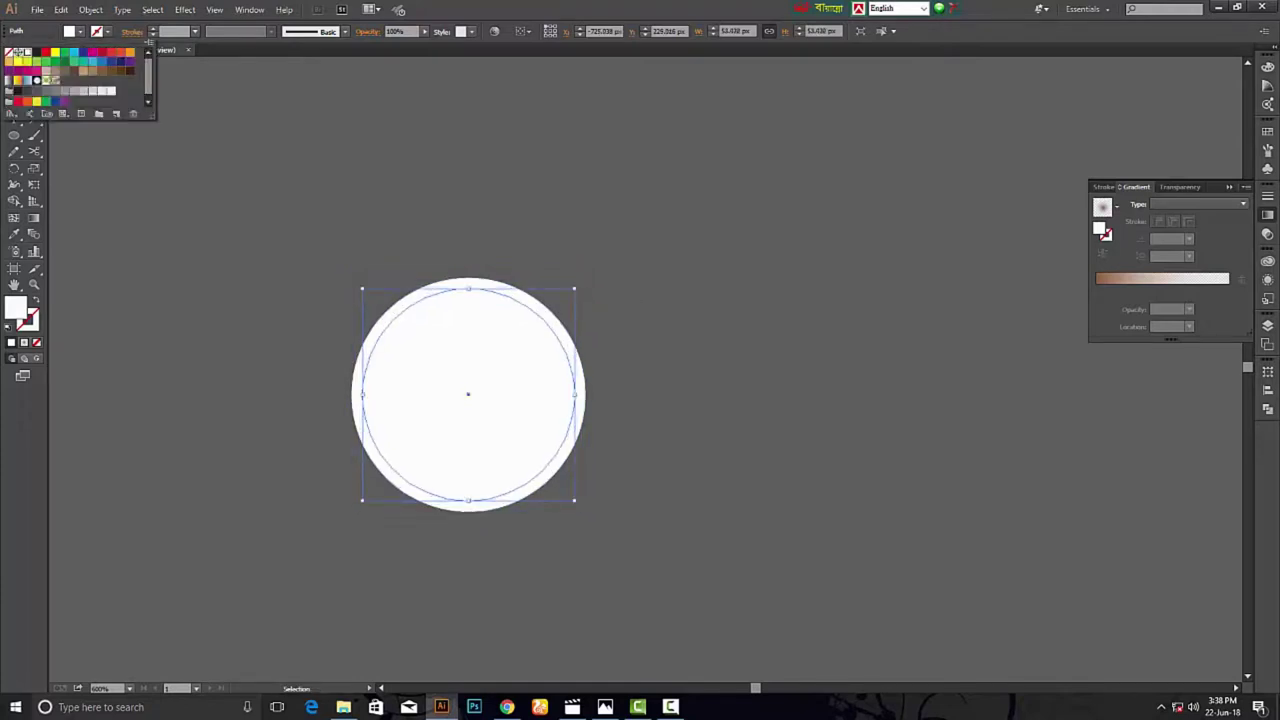
left_click(75, 54)
left_click(463, 329)
Paste a smaller copy in front of the cyan circle and fill it near-black.
left_click(61, 9)
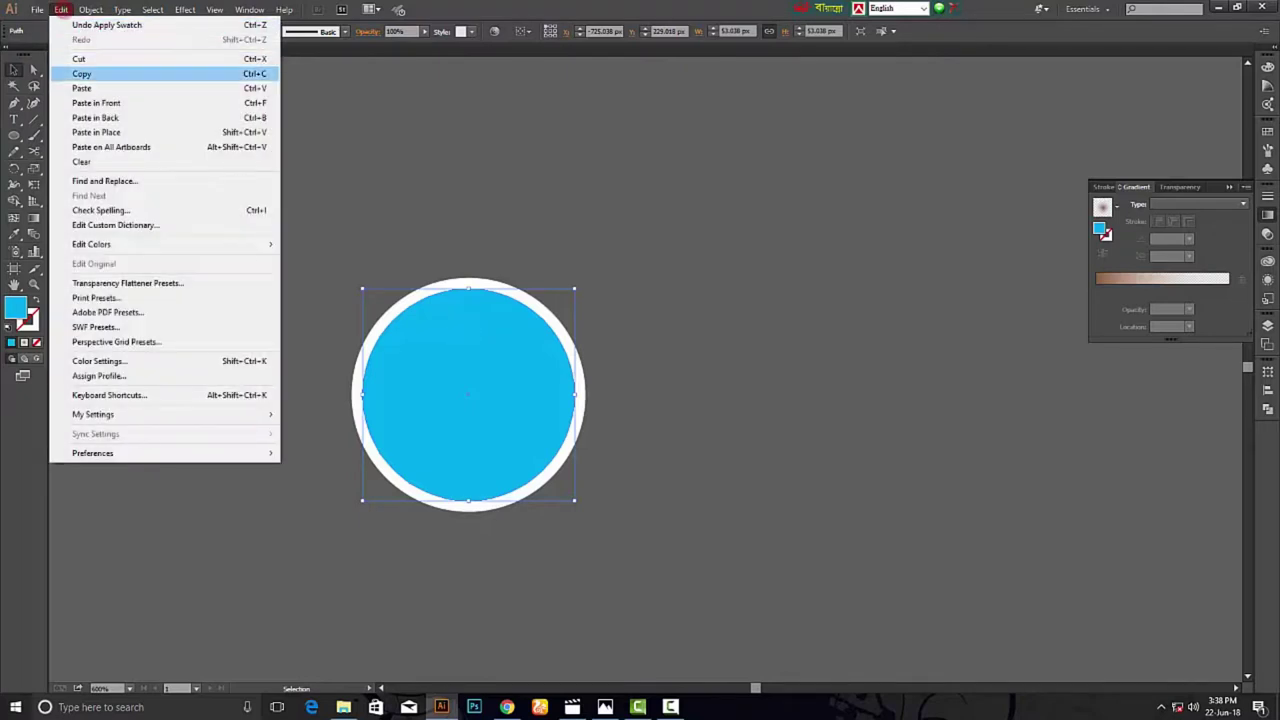
left_click(82, 73)
left_click(61, 9)
left_click(104, 103)
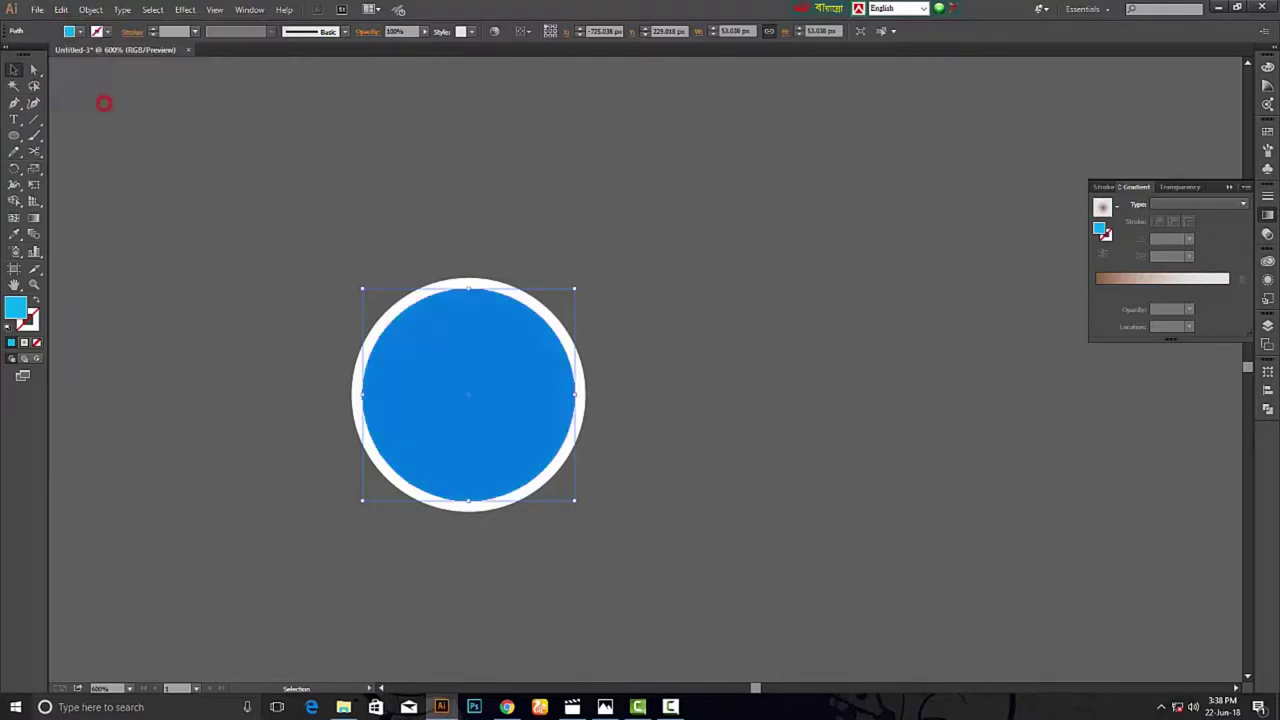
left_click_drag(574, 288, 558, 304)
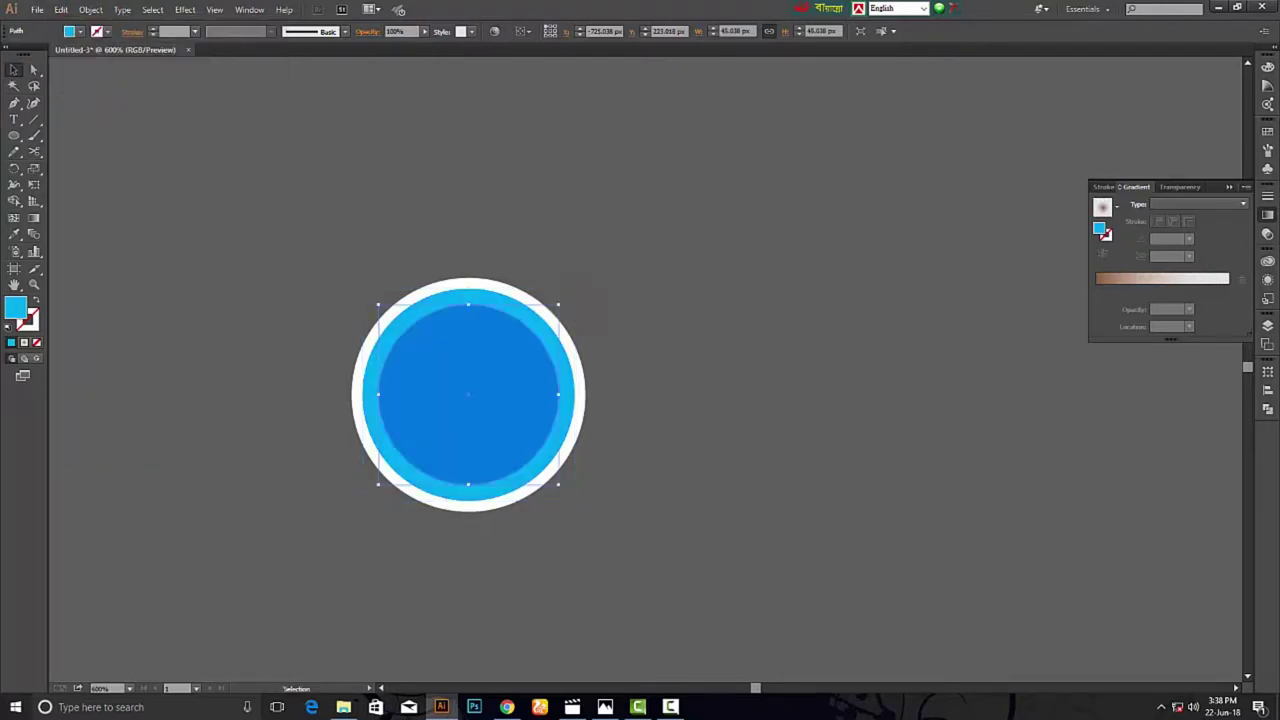
left_click(78, 30)
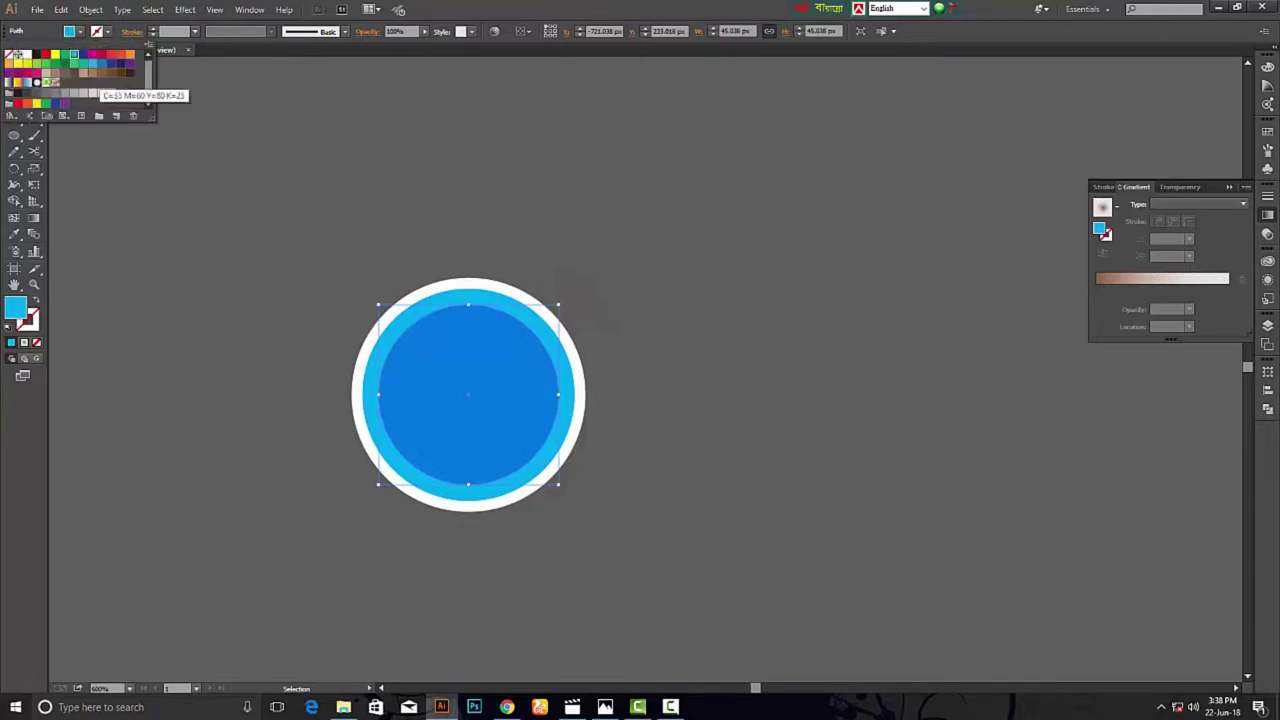
left_click(110, 73)
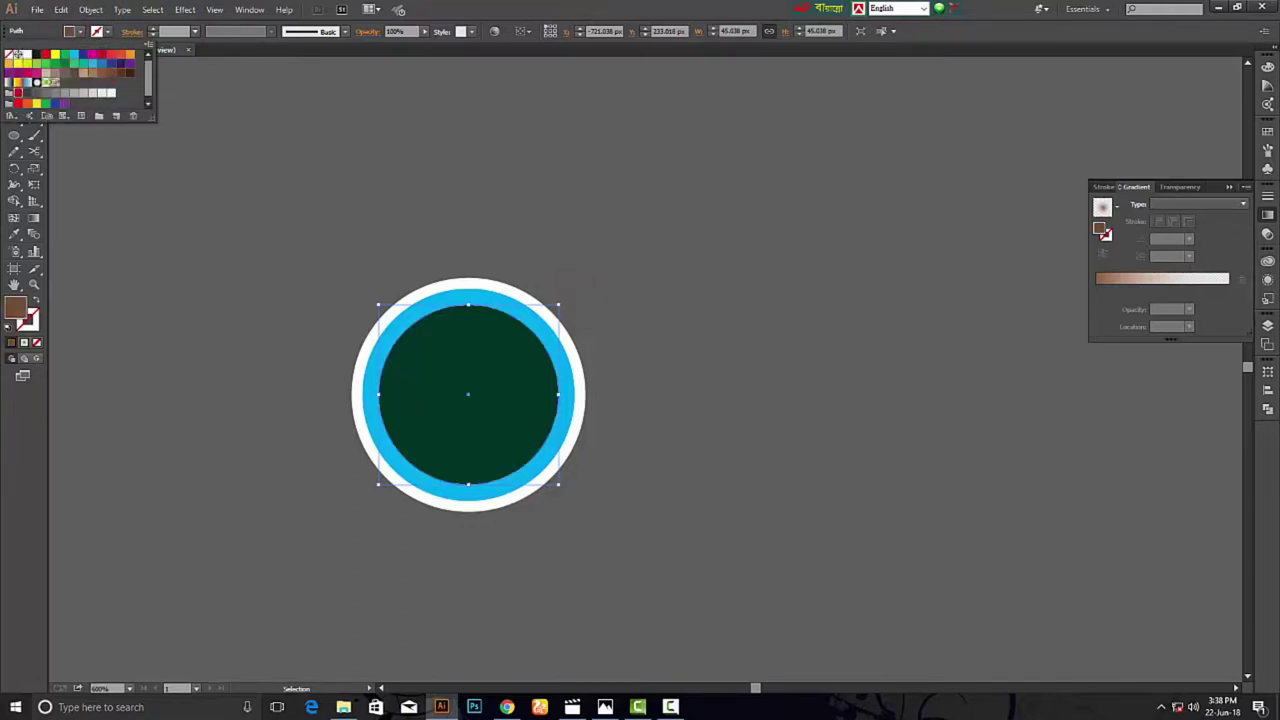
left_click(18, 84)
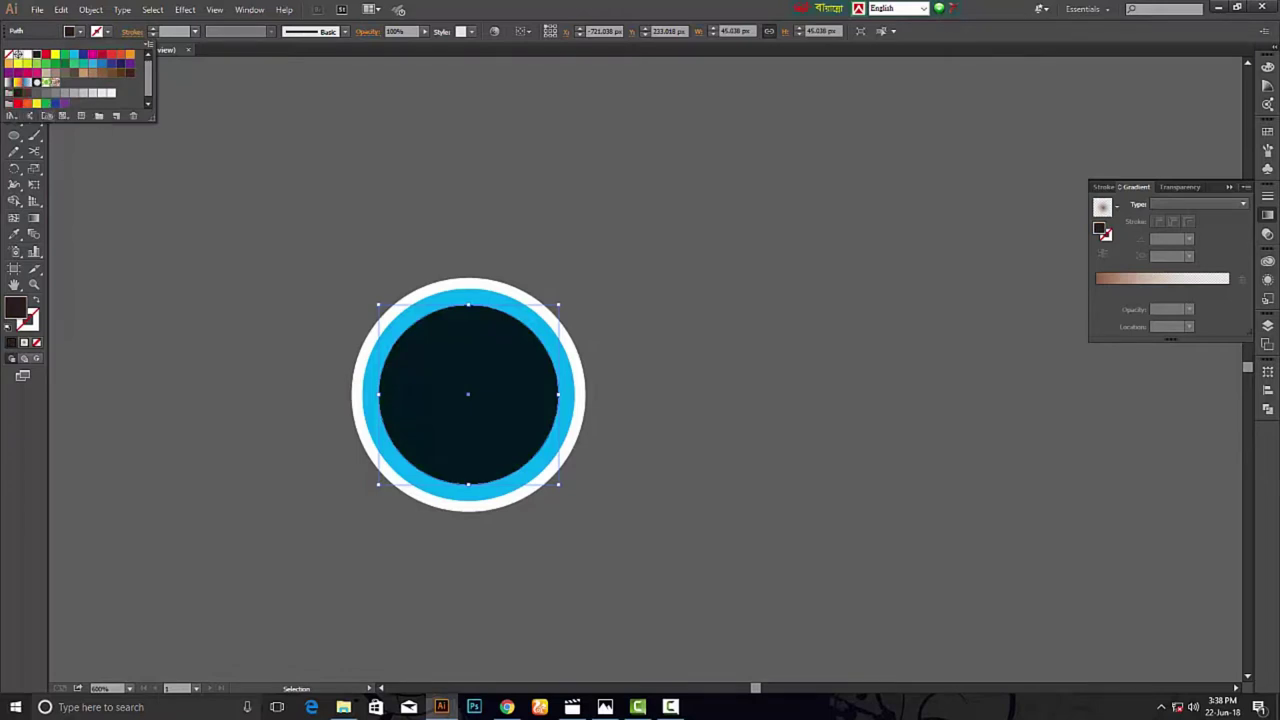
left_click(694, 386)
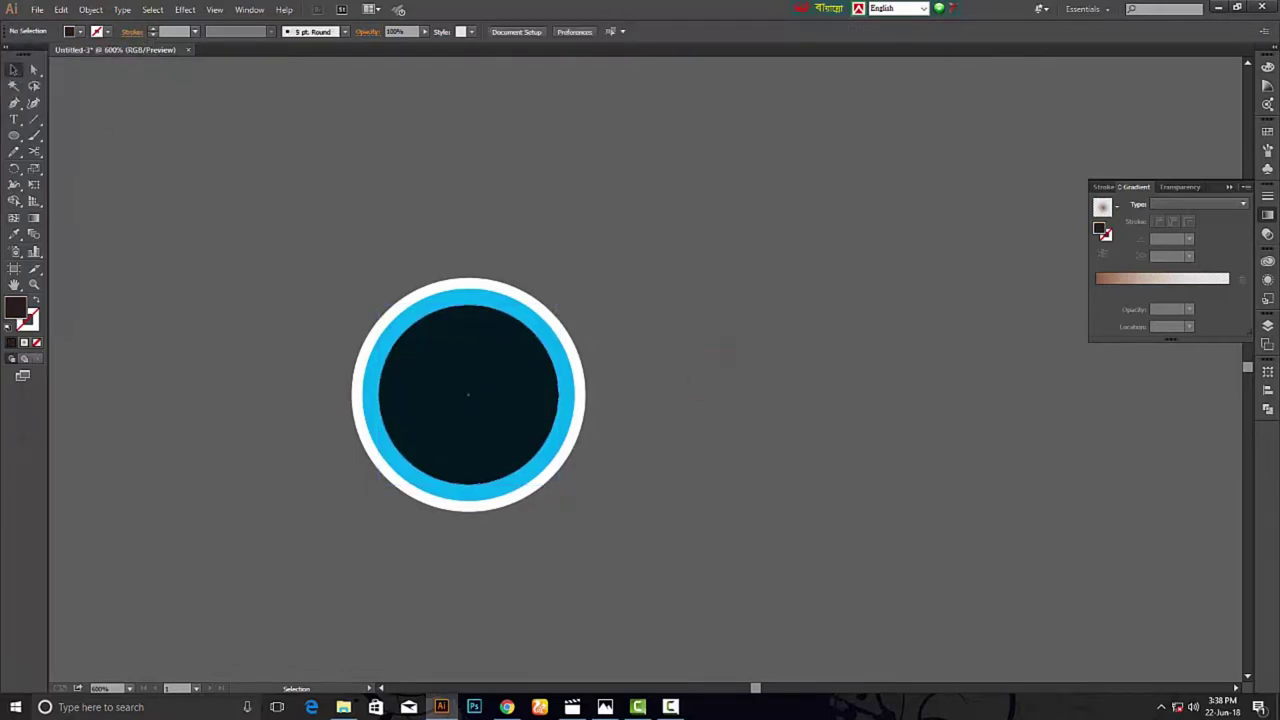
Draw a tiny white highlight on the pupil's upper right and group it with the eye circles.
mouse_move(801, 346)
left_mouse_down()
mouse_move(816, 360)
mouse_move(601, 391)
left_mouse_up()
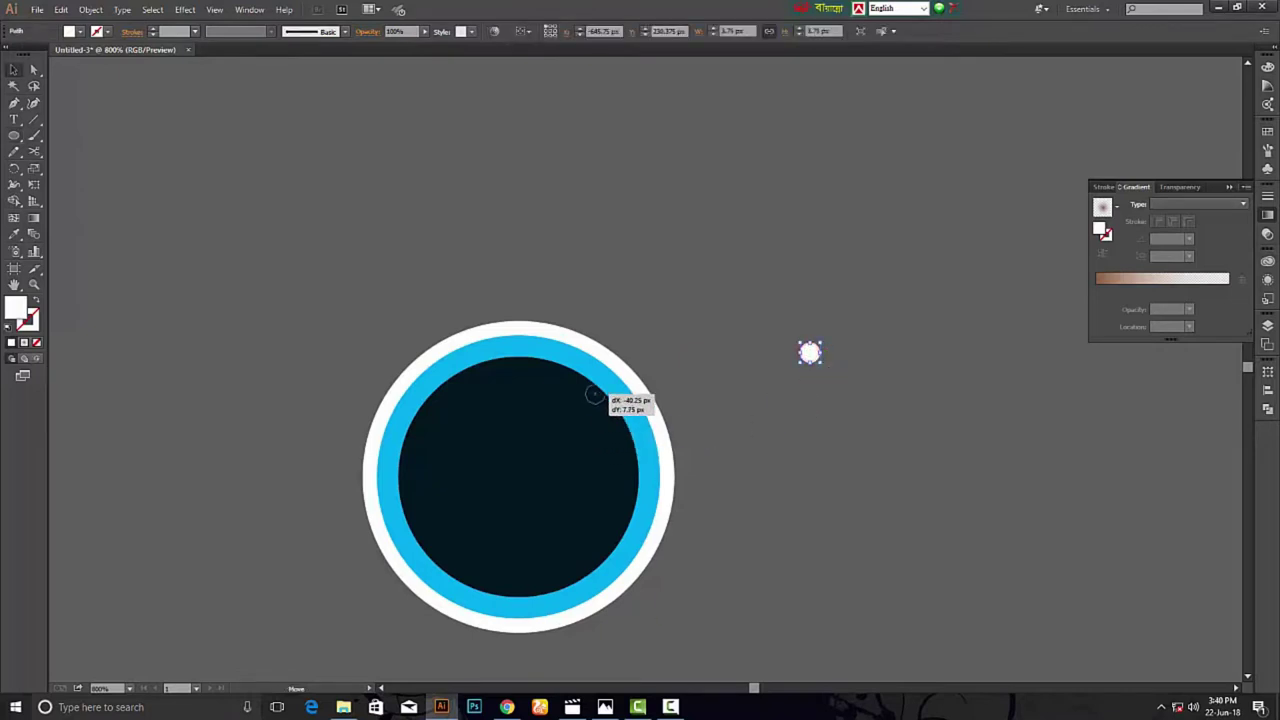
left_click(803, 416)
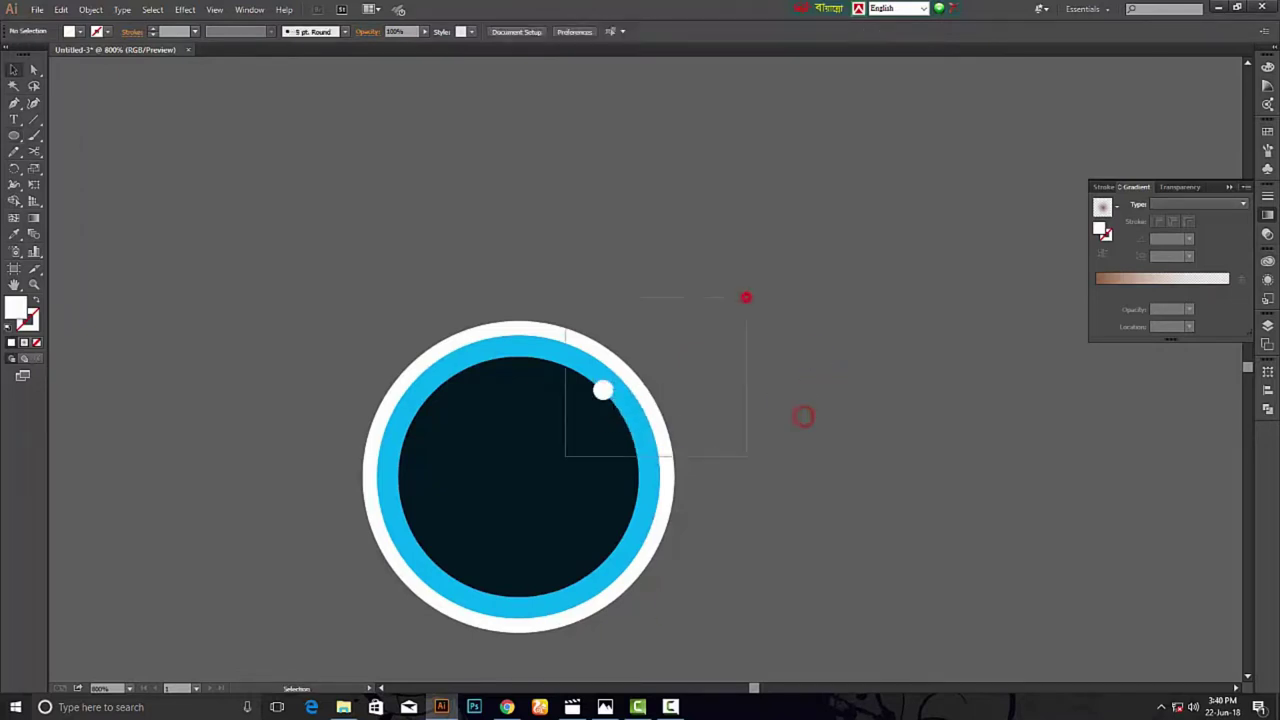
left_click_drag(745, 297, 745, 300)
right_click(586, 429)
left_click(640, 494)
key("ctrl+minus")
left_click(759, 475)
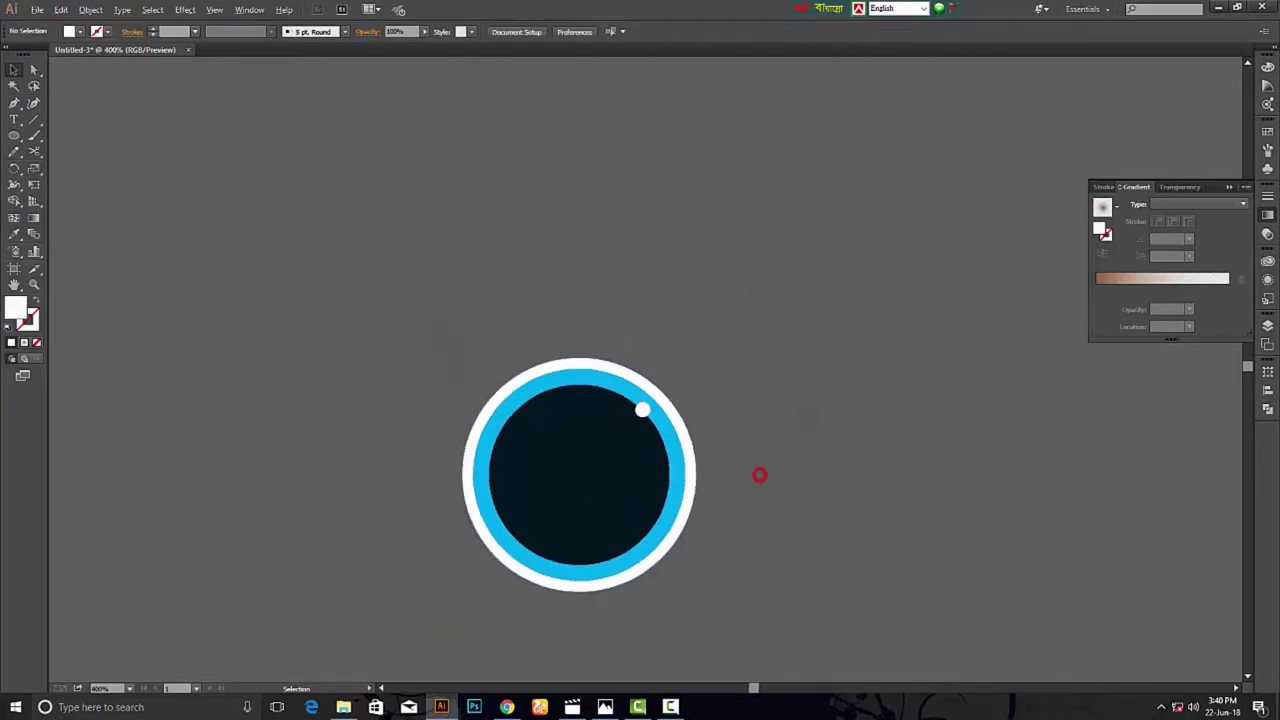
key("ctrl+minus")
left_click_drag(706, 490, 871, 490)
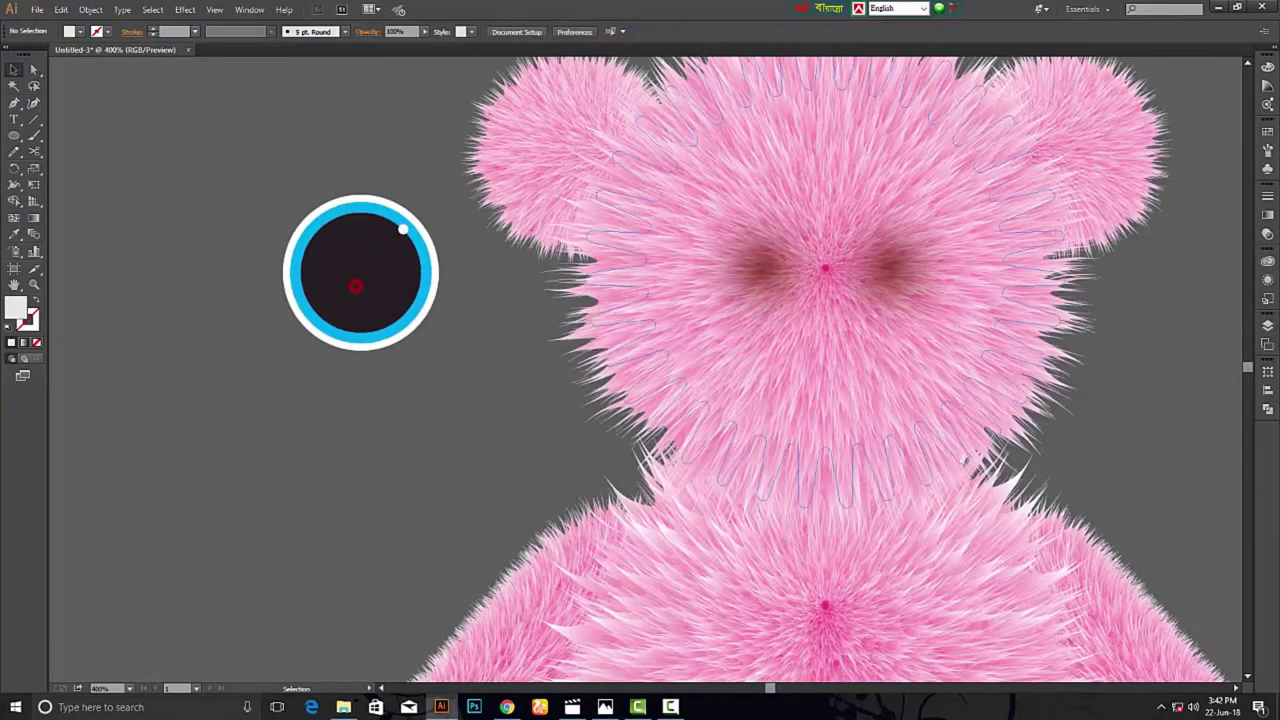
Group the eye parts and move the eye onto the bear's face.
left_click(358, 306)
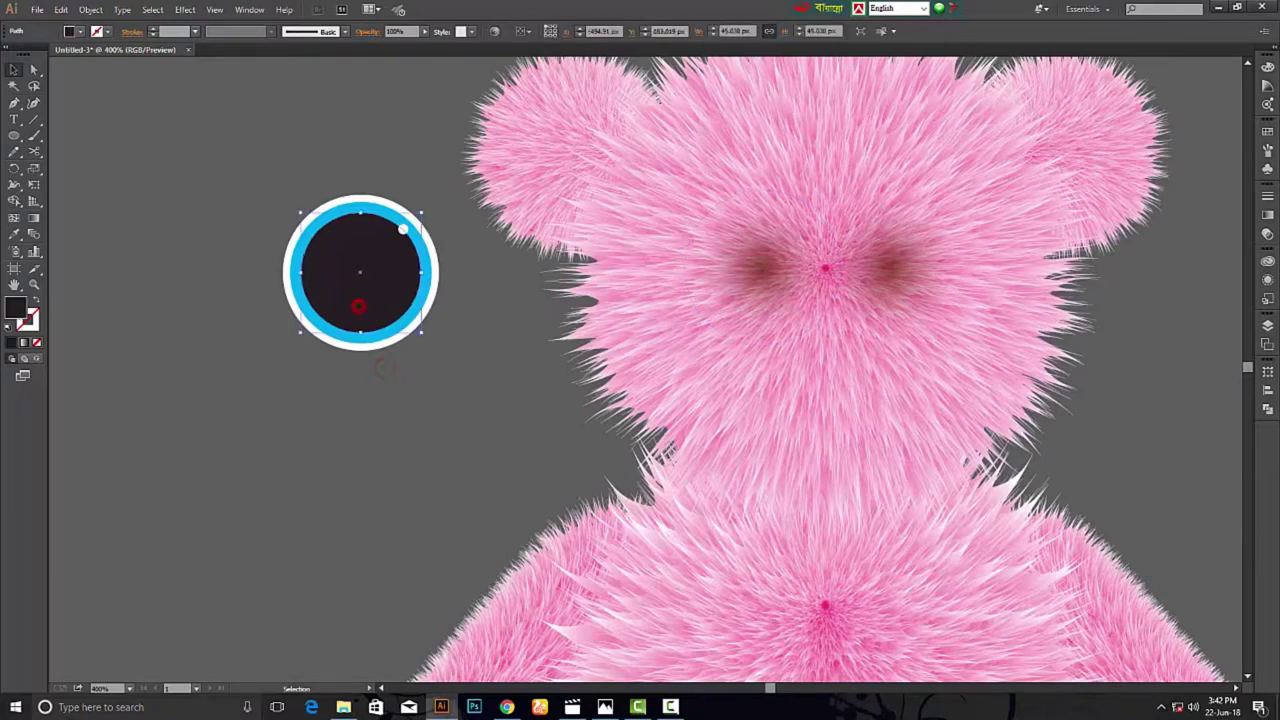
key("ctrl+a")
right_click(352, 264)
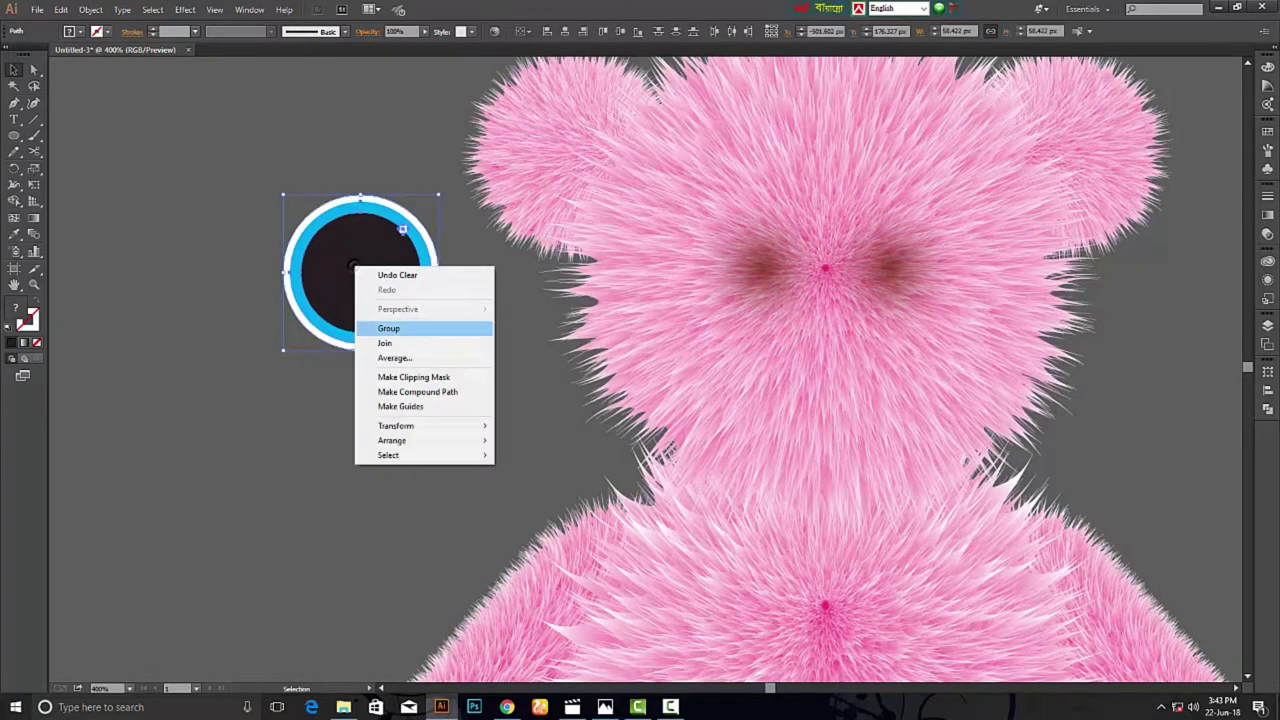
left_click(391, 327)
left_click_drag(391, 327, 928, 330)
key("ctrl+shift+a")
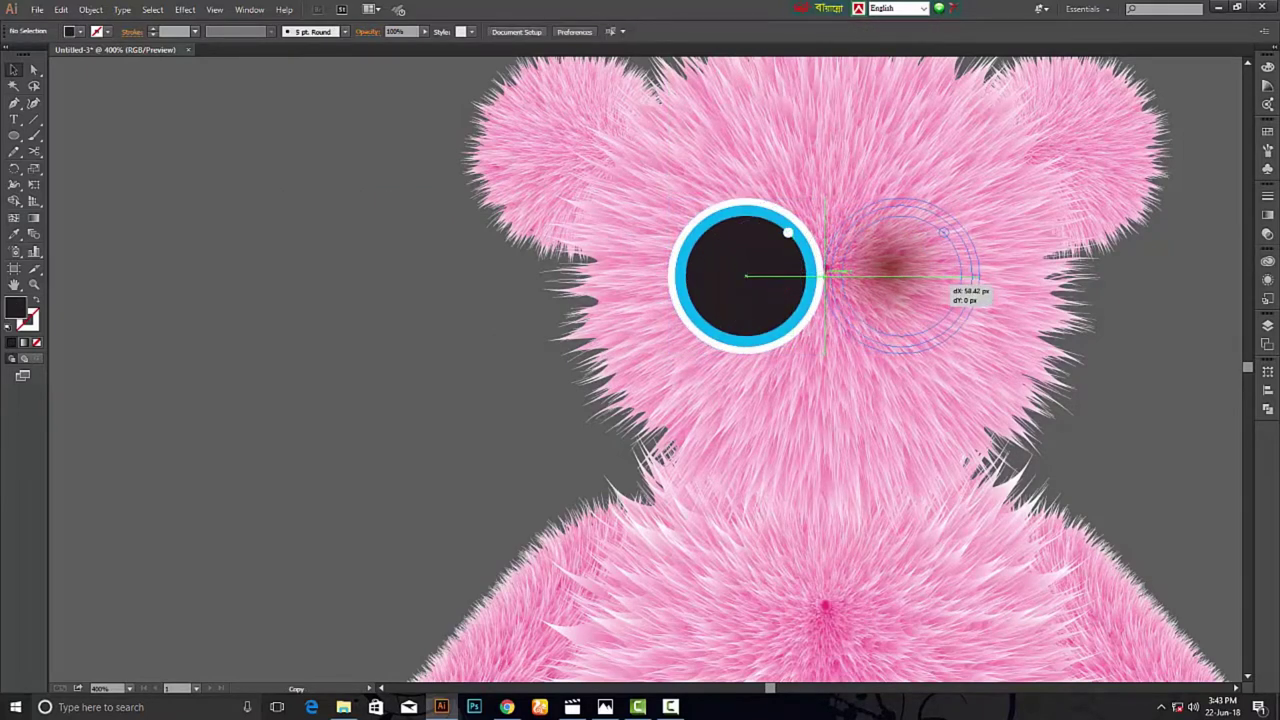
Position the left and right eyes side by side on the face.
left_click(462, 413)
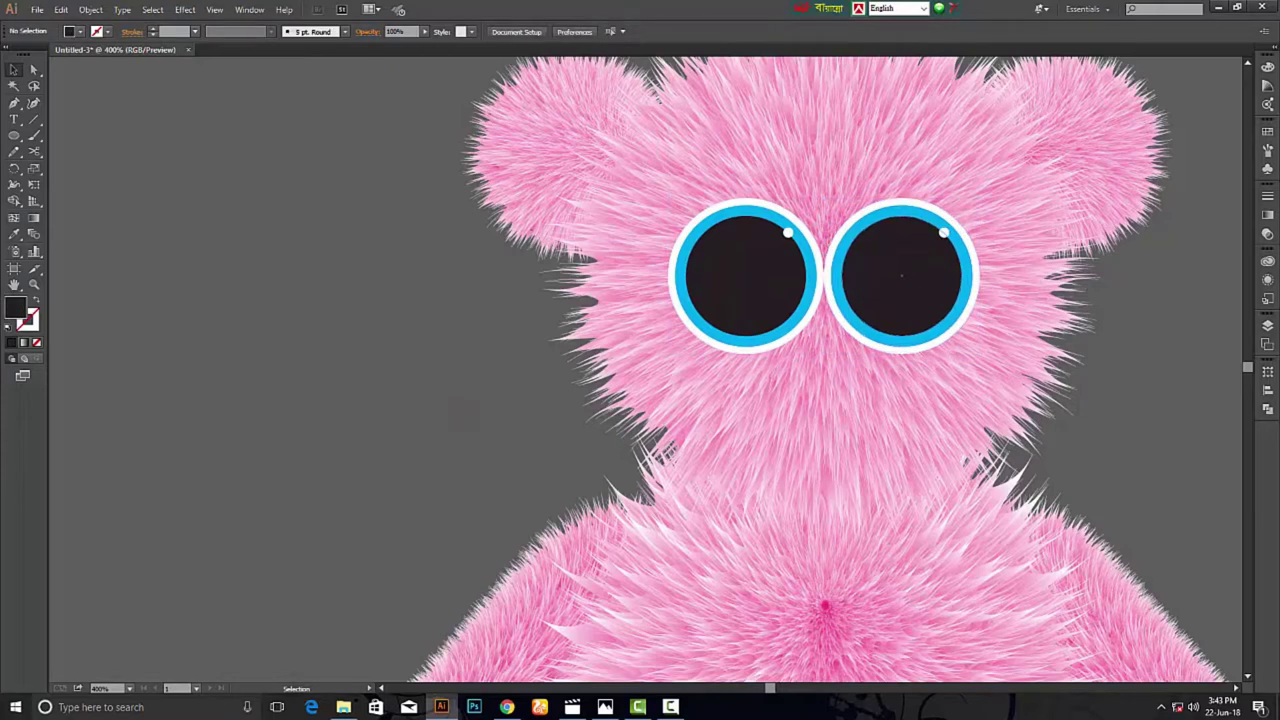
left_click(905, 278)
left_click(732, 296)
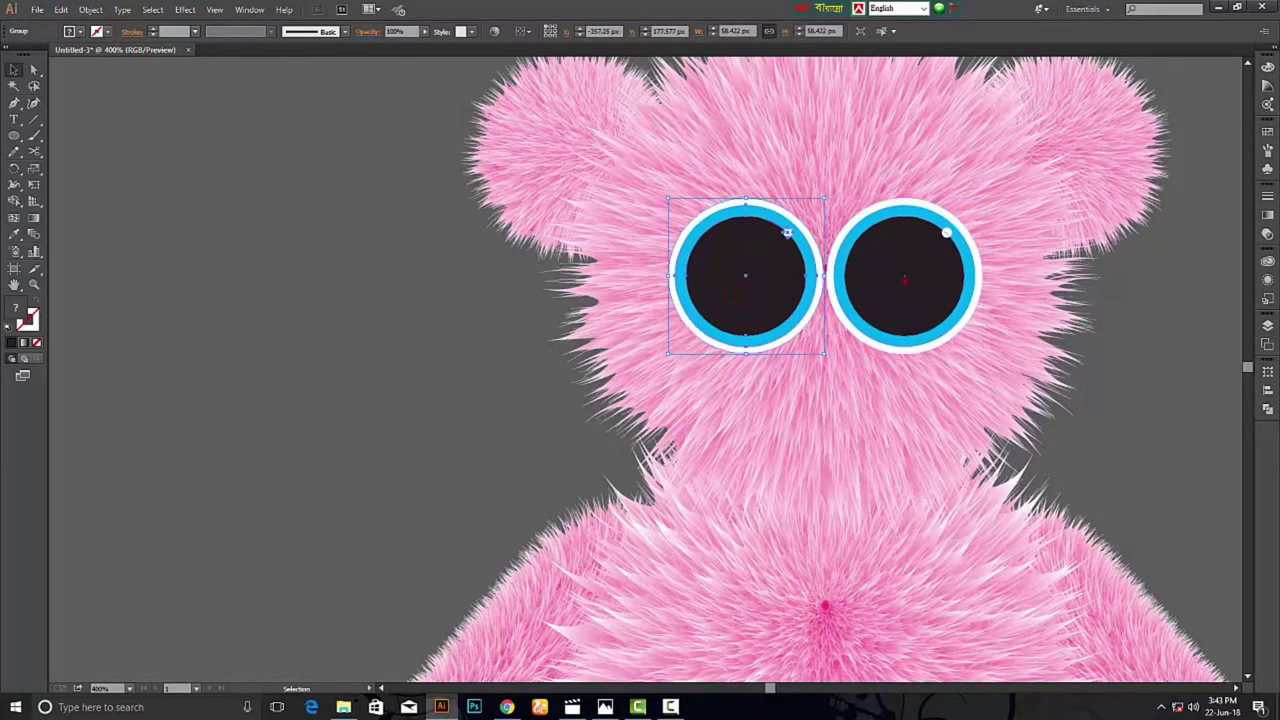
left_click_drag(947, 235, 943, 232)
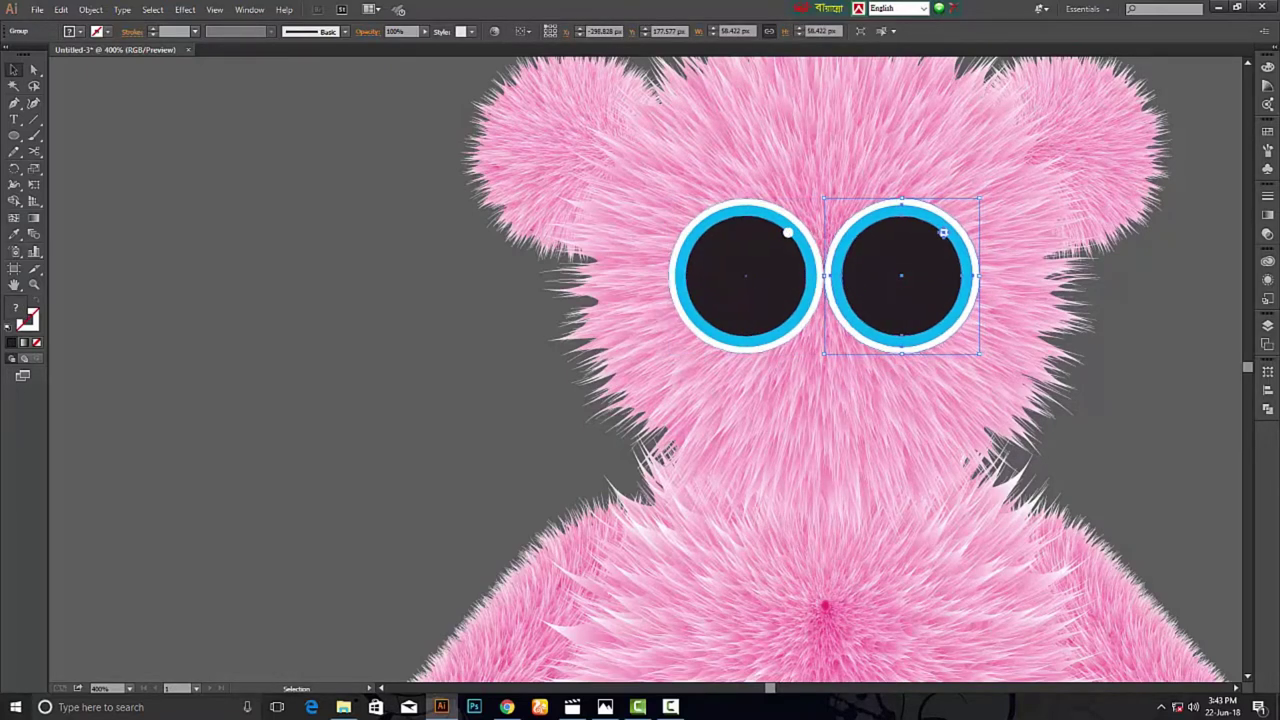
left_click(415, 377)
Select both eyes and scale them down around their centre to fit the head.
scroll(415, 377, "down", 2)
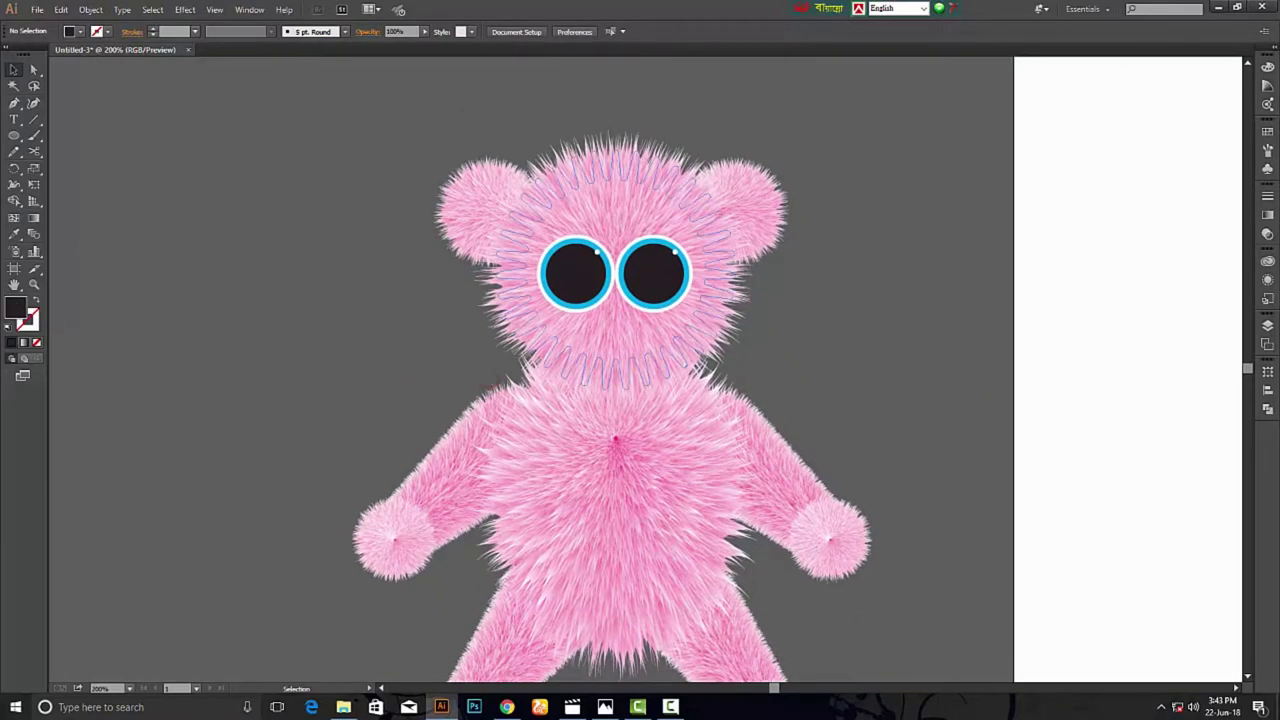
left_click(651, 277)
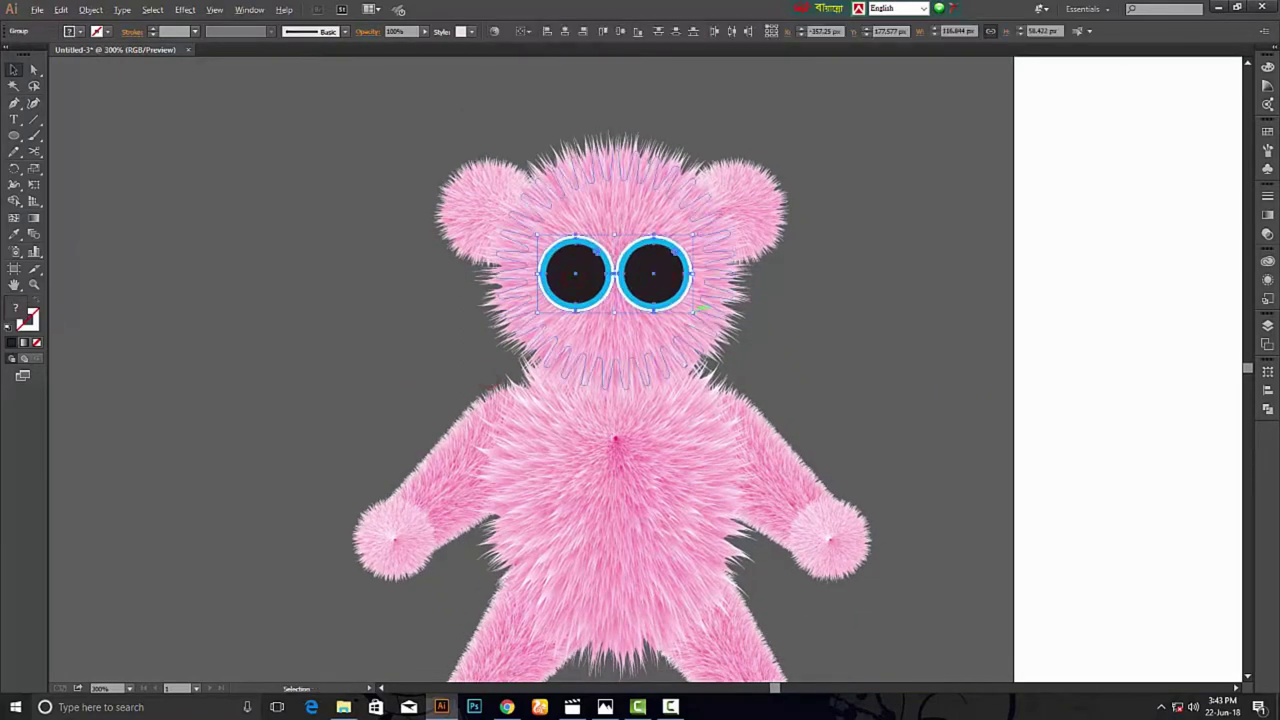
scroll(616, 224, "up", 2)
left_click_drag(736, 356, 700, 342)
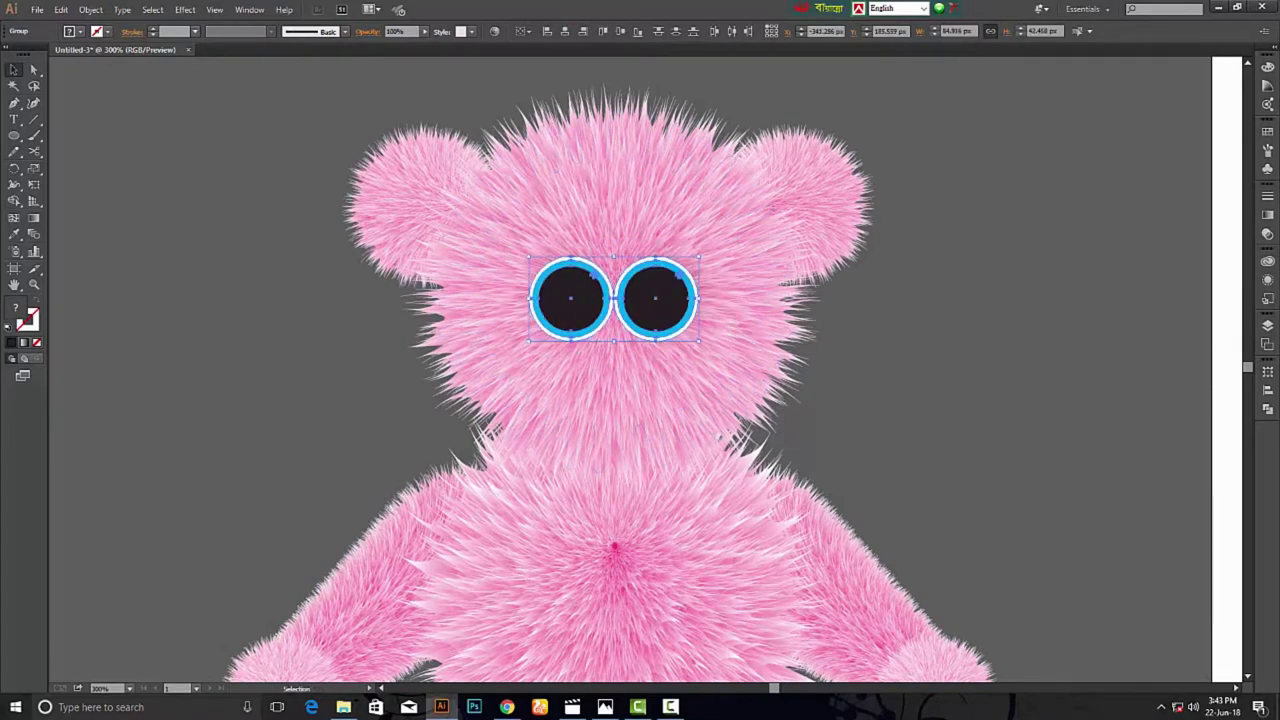
left_click(897, 374)
scroll(929, 415, "down", 2)
left_click(356, 358, "ctrl")
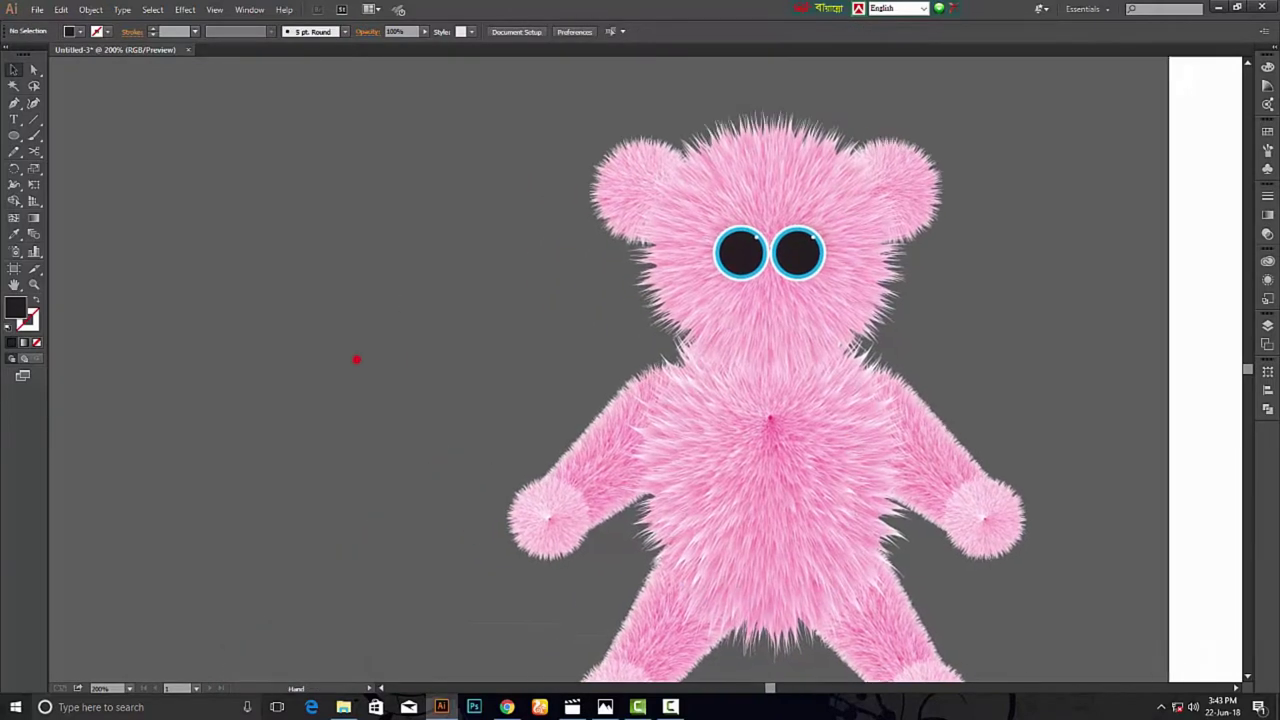
Draw a wide oval and give it a radial gradient ending in pink.
key("l")
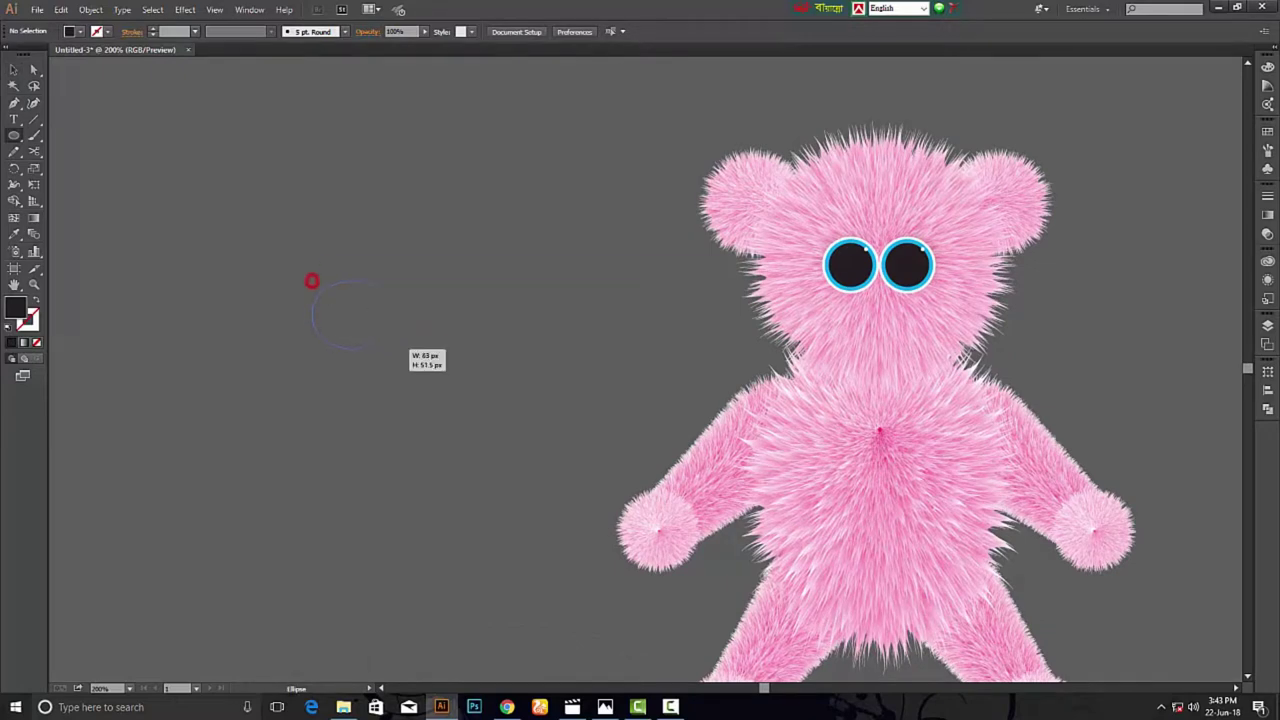
mouse_move(400, 349)
left_mouse_down()
mouse_move(443, 342)
mouse_move(436, 350)
left_mouse_up()
key("ctrl+F9")
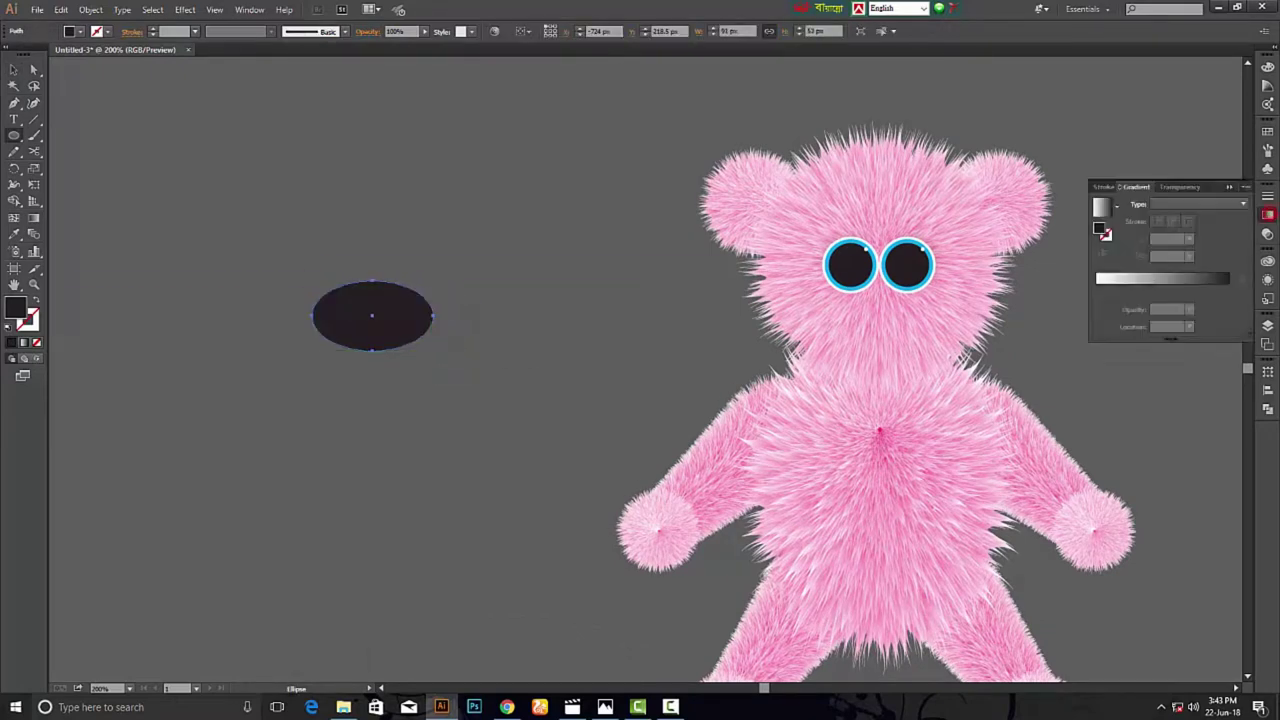
key("period")
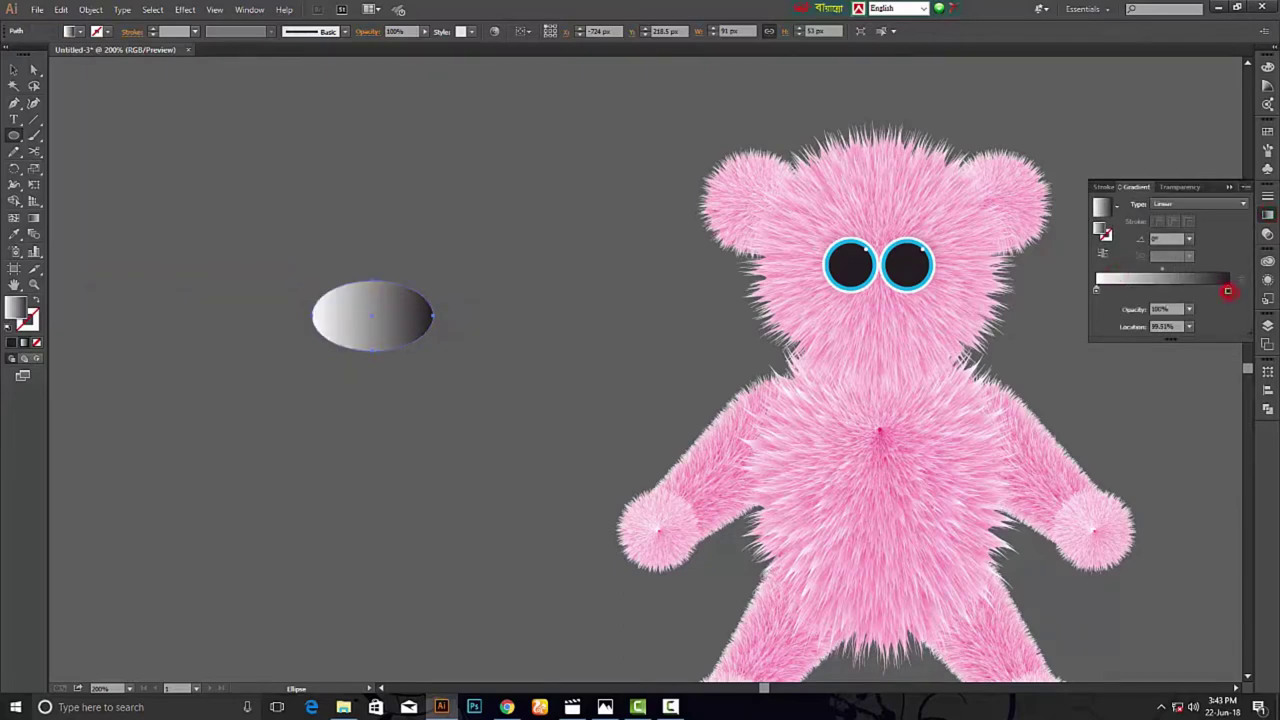
double_click(1228, 289)
left_click(1198, 340)
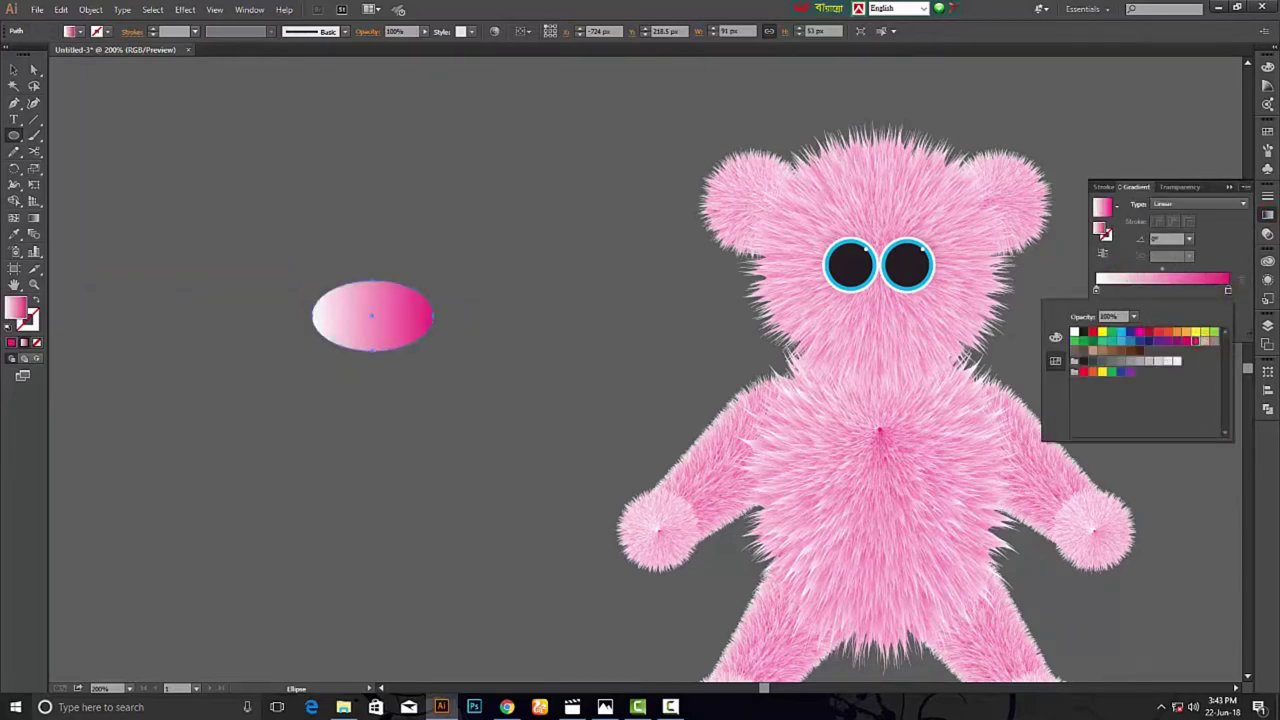
left_click(1175, 204)
left_click(1173, 232)
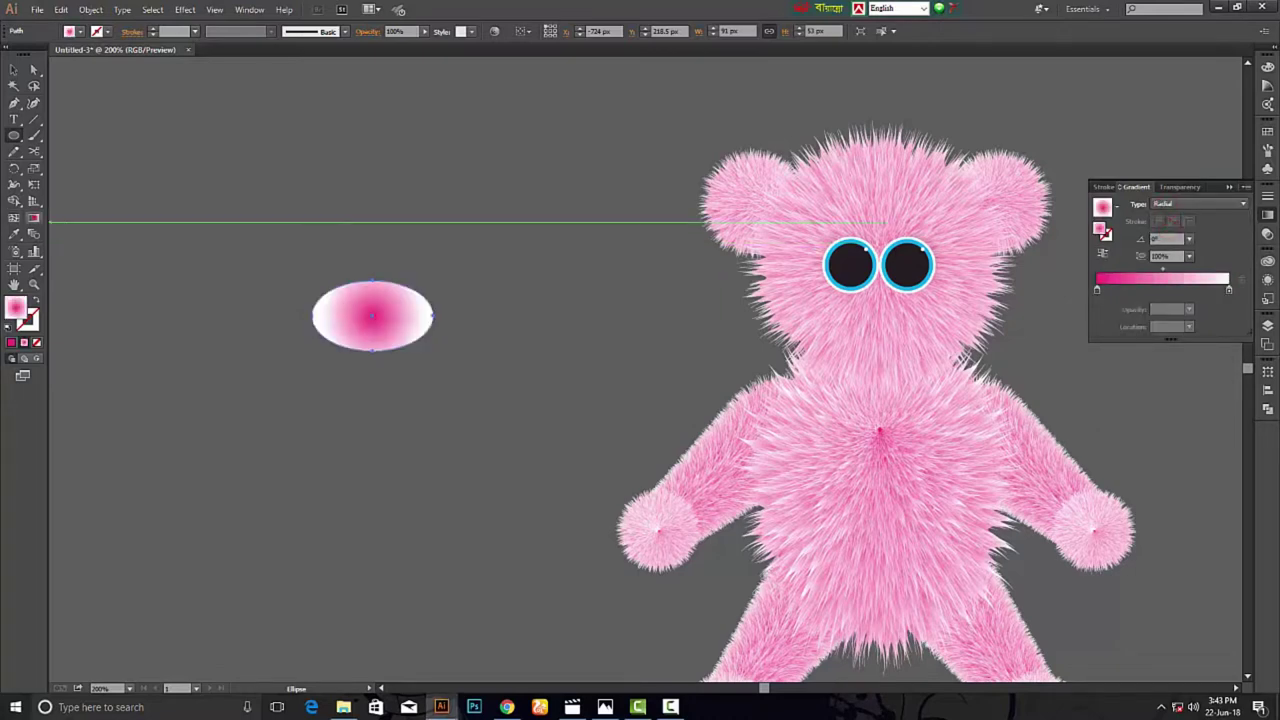
Stretch the radial gradient from the oval's top edge down to its bottom edge.
left_click(33, 218)
scroll(375, 309, "up", 3)
left_click_drag(363, 331, 370, 227)
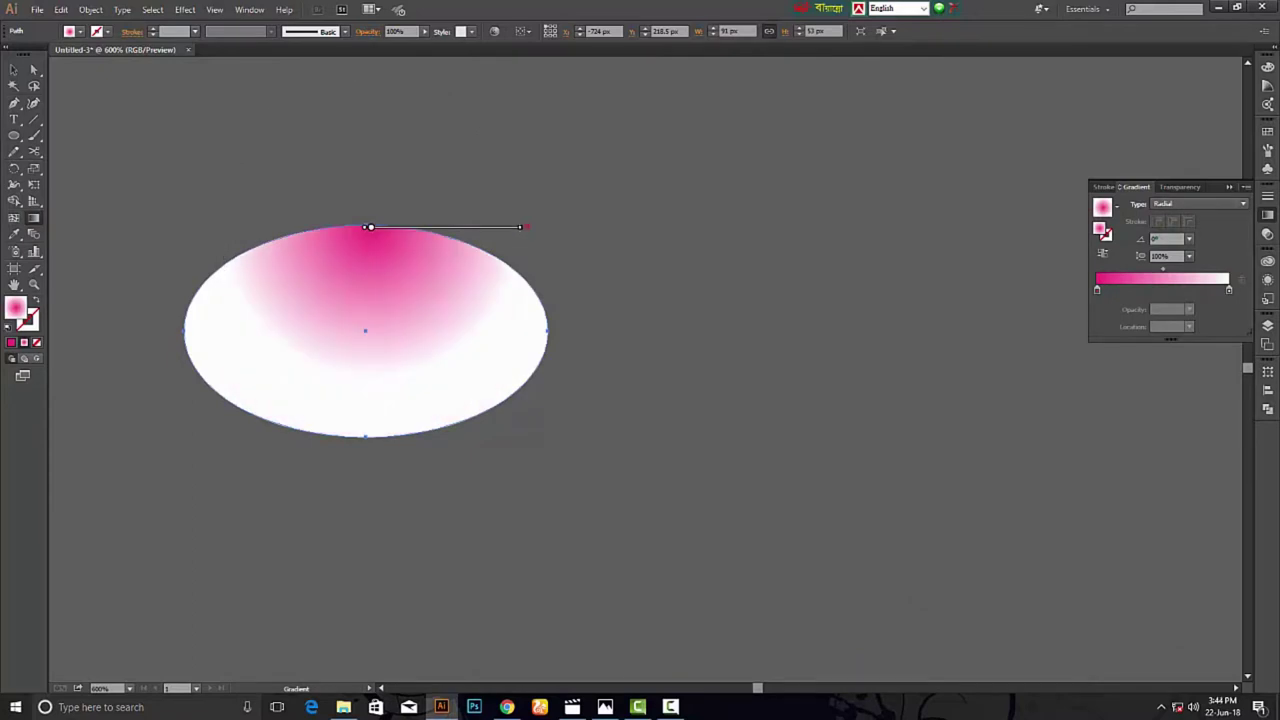
mouse_move(522, 227)
left_mouse_down()
mouse_move(423, 363)
mouse_move(361, 375)
left_mouse_up()
left_click(364, 376)
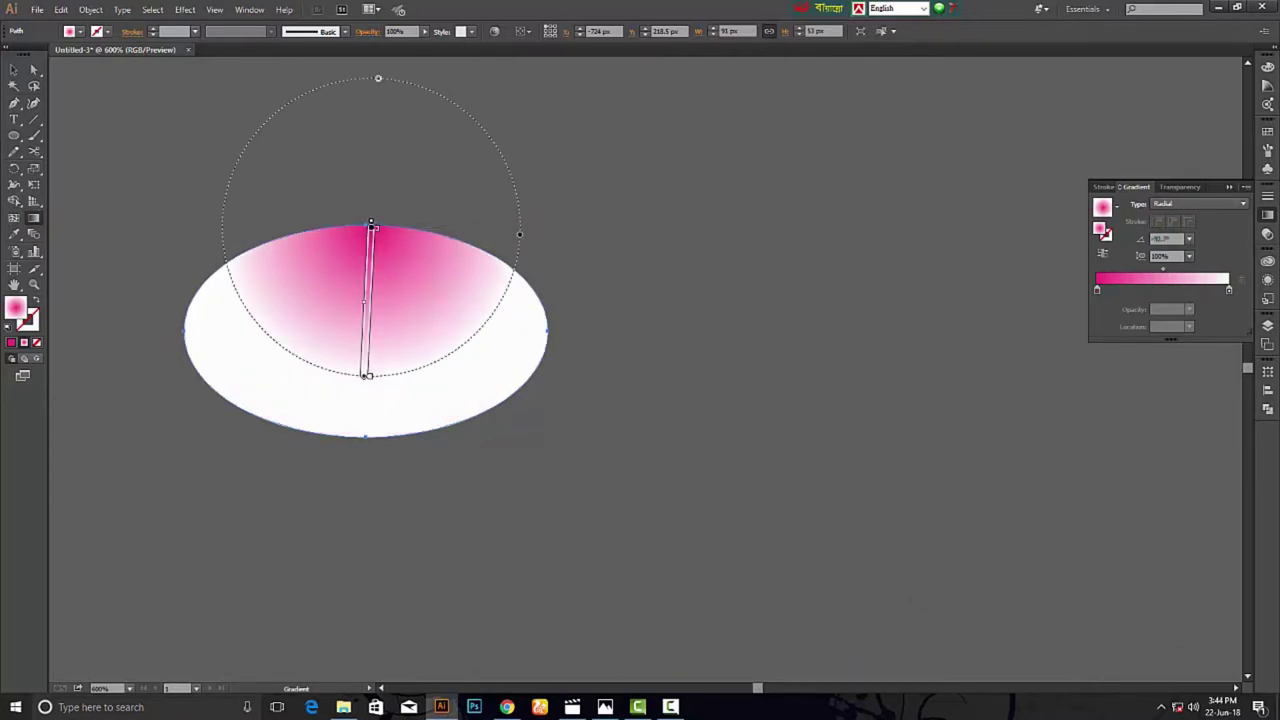
left_click_drag(361, 437, 361, 438)
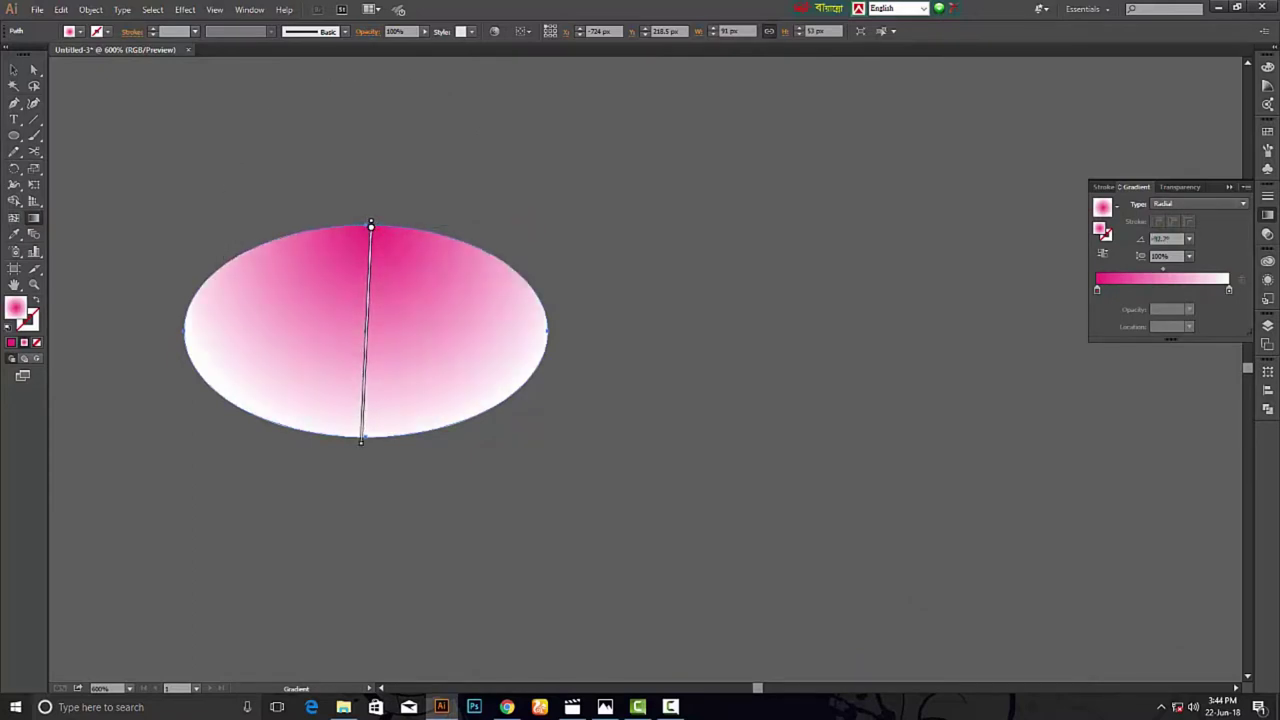
key("v")
key("ctrl+minus")
key("ctrl+minus")
mouse_move(526, 377)
left_mouse_down()
mouse_move(593, 401)
mouse_move(514, 276)
left_mouse_up()
Make a shrunken copy of the ellipse, duplicate it overlapping, and merge both into one shape.
left_click(757, 363)
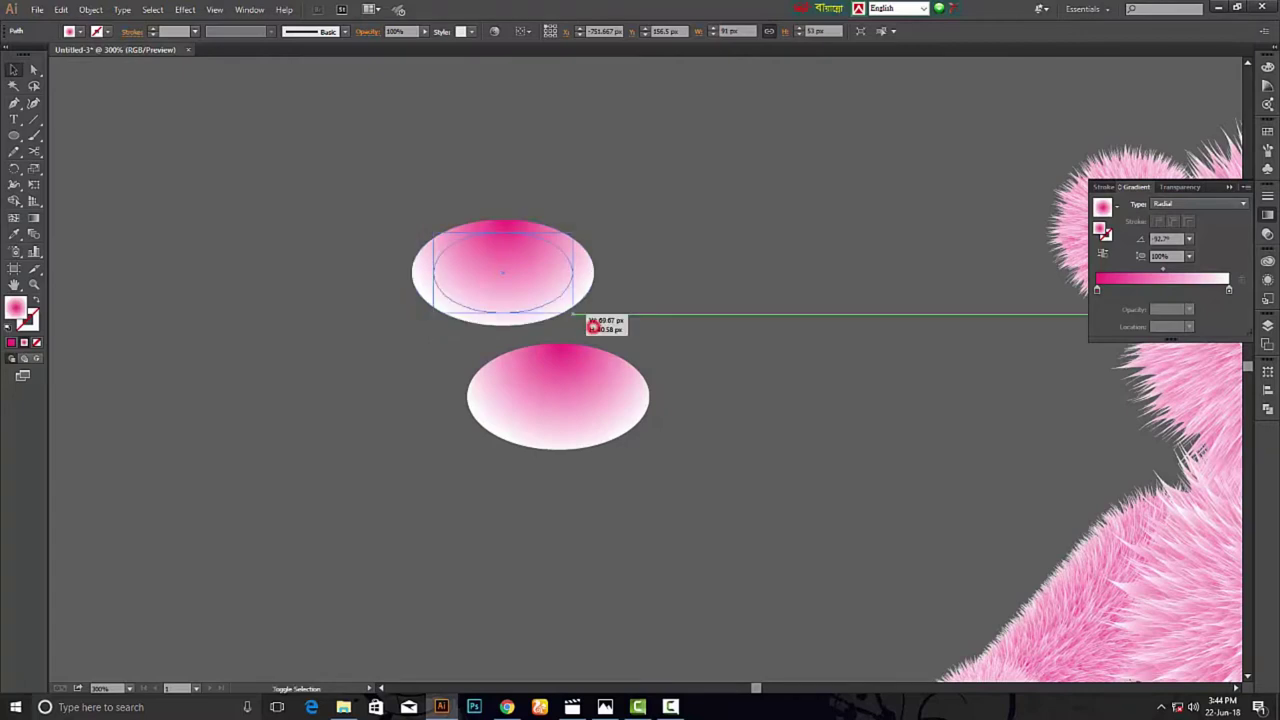
mouse_move(594, 325)
left_mouse_down()
mouse_move(518, 272)
mouse_move(530, 272)
left_mouse_up()
left_click(620, 330)
left_click(671, 276)
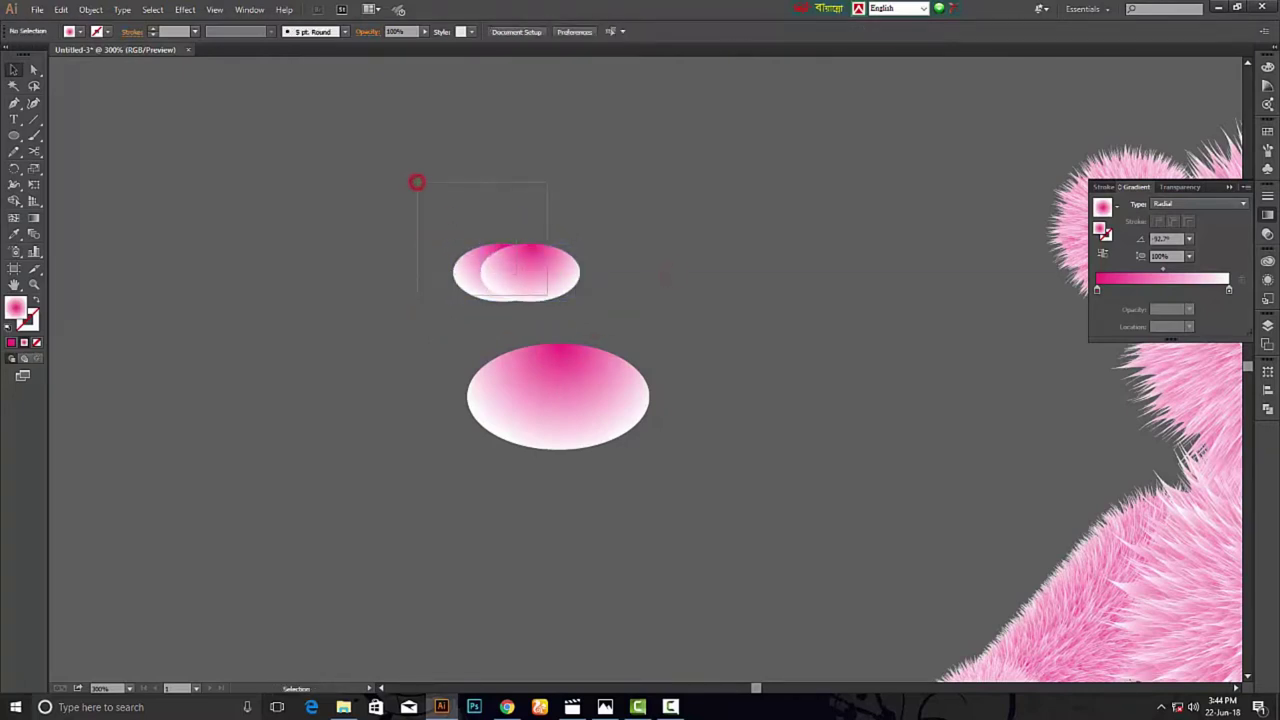
left_click_drag(417, 183, 417, 184)
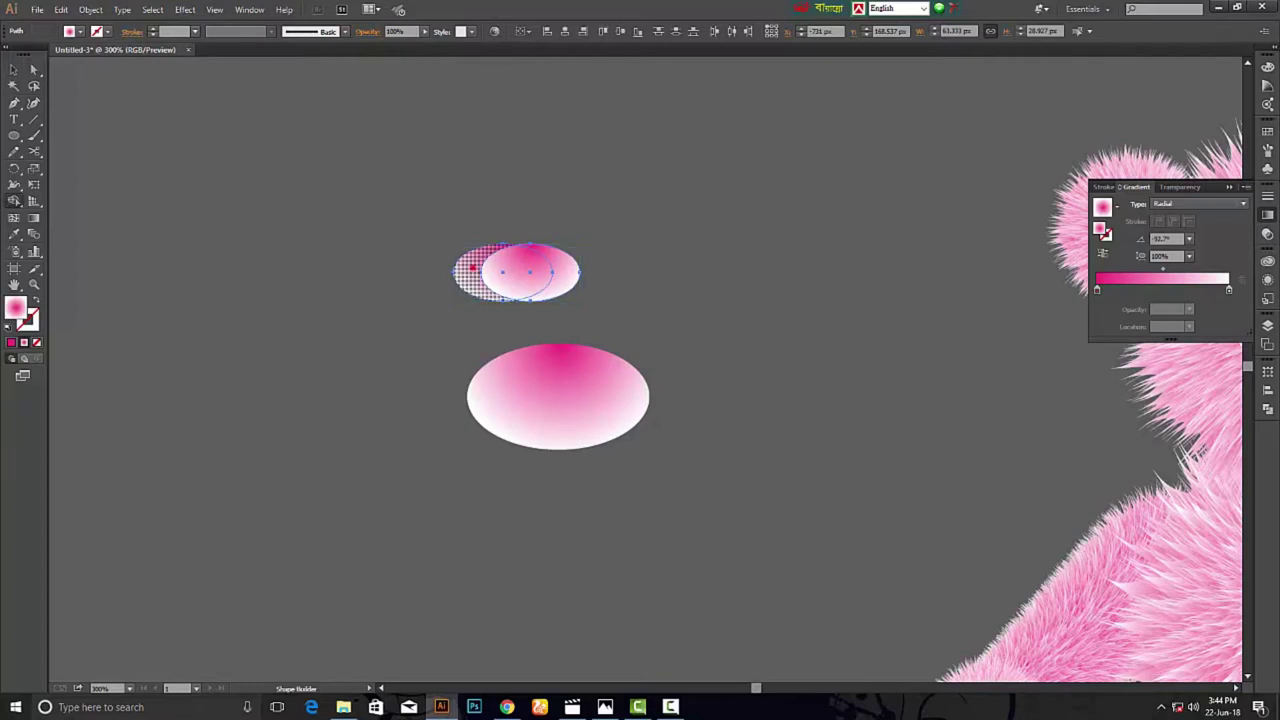
left_click_drag(468, 271, 562, 272)
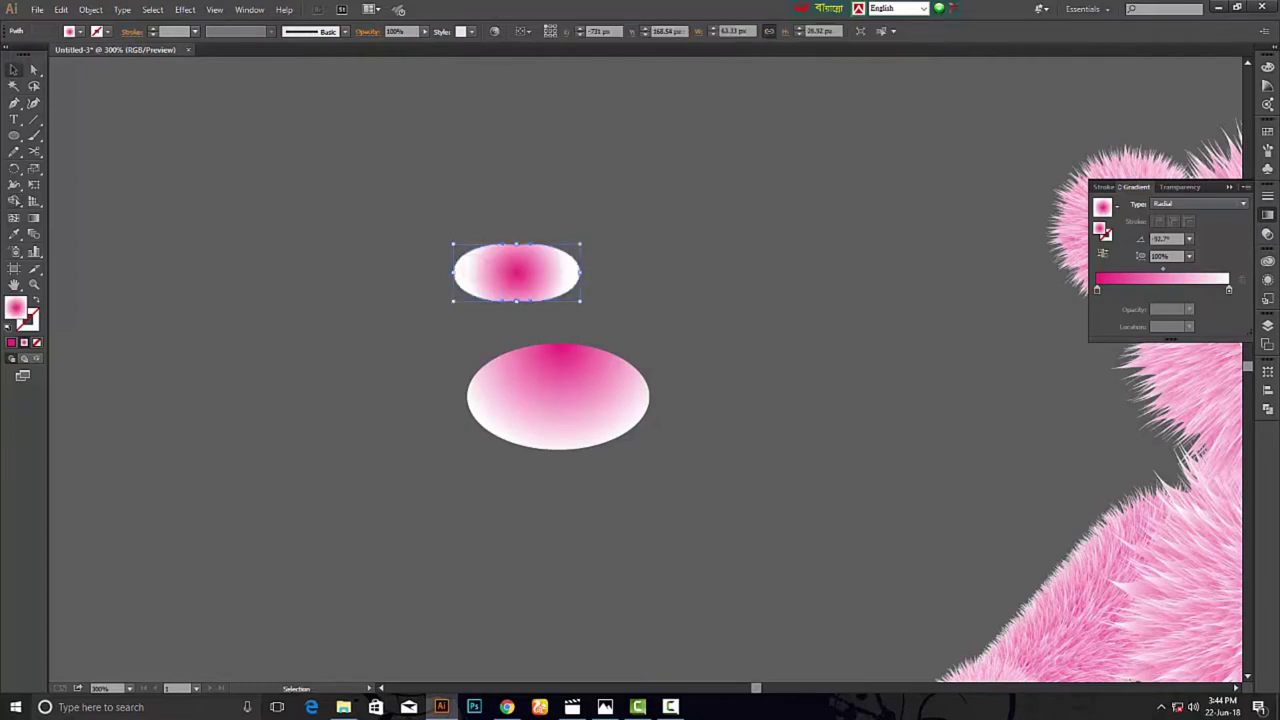
Set the merged shape's gradient stops to greys, reversed so the centre is bright.
left_click(1097, 290)
double_click(1097, 290)
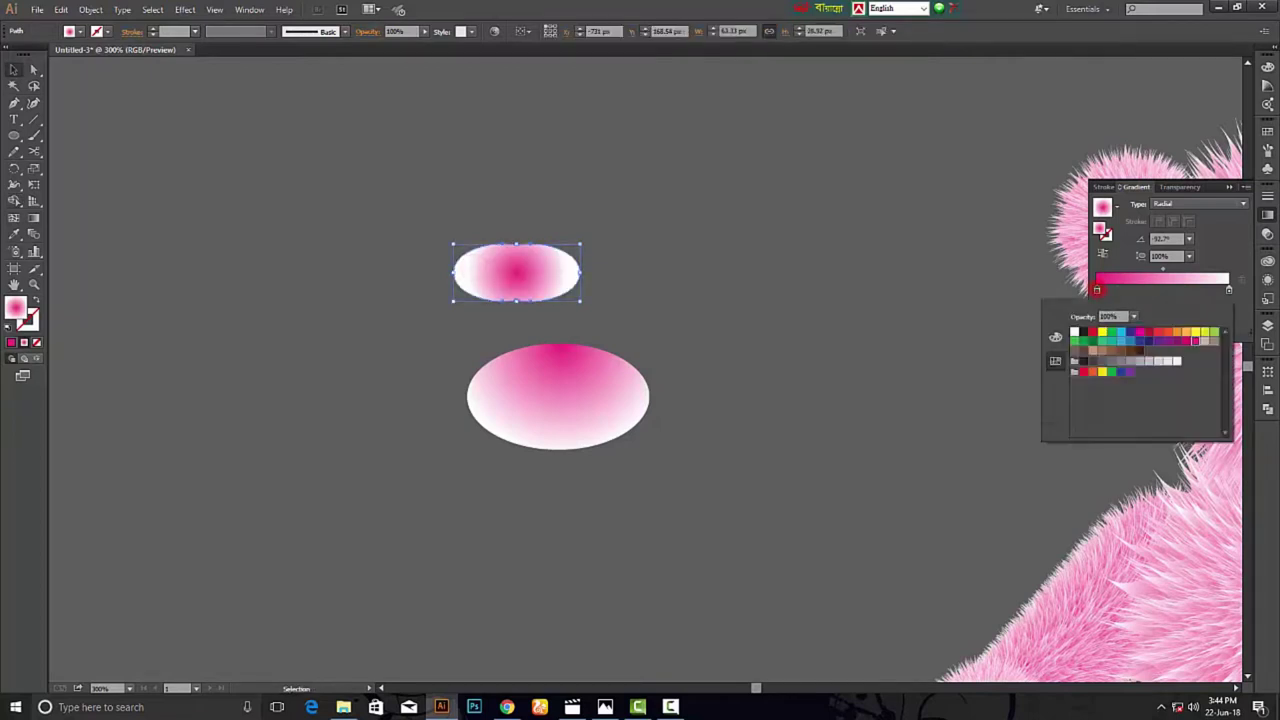
left_click(1103, 252)
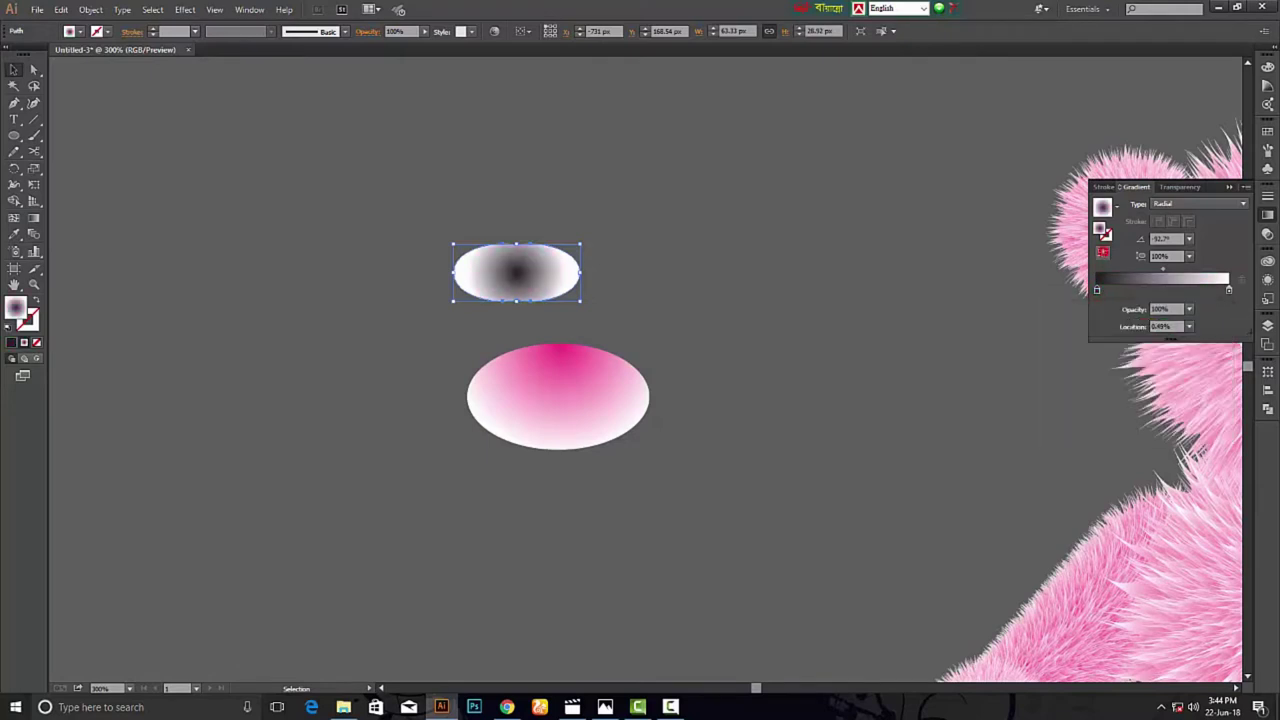
left_click(1103, 252)
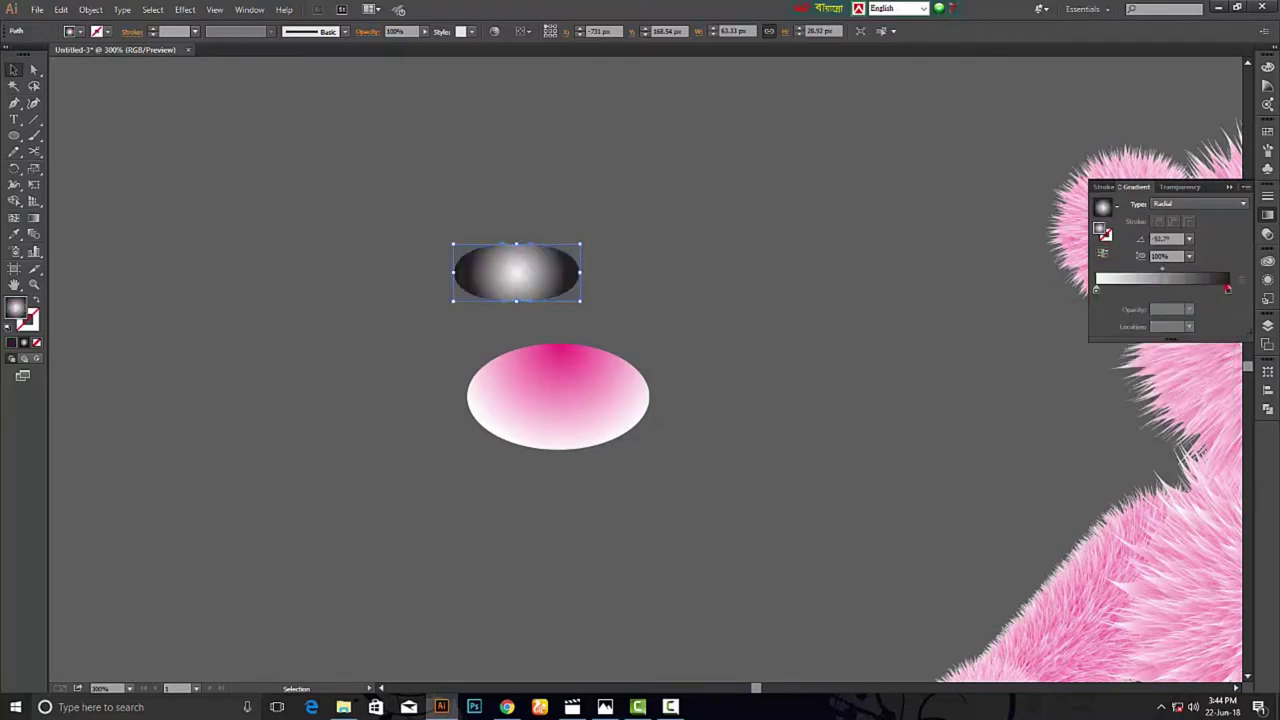
double_click(1228, 289)
left_click(1112, 361)
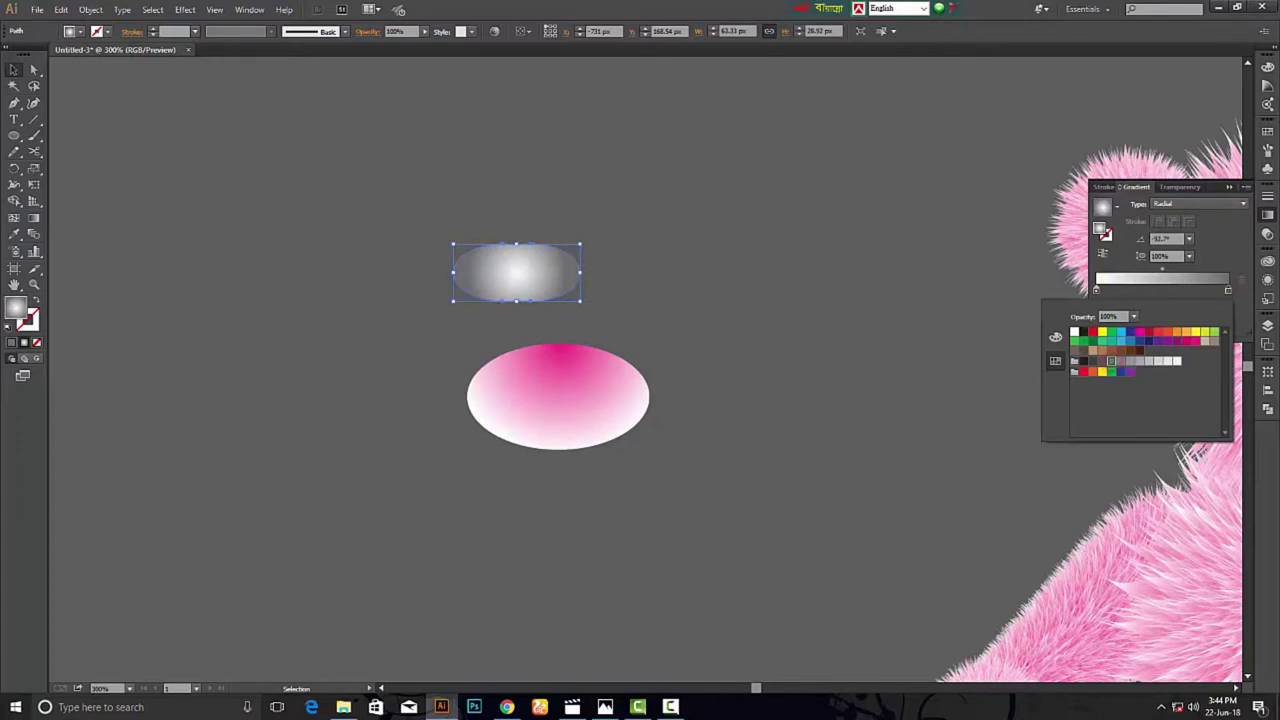
left_click(1103, 360)
left_click(1093, 352)
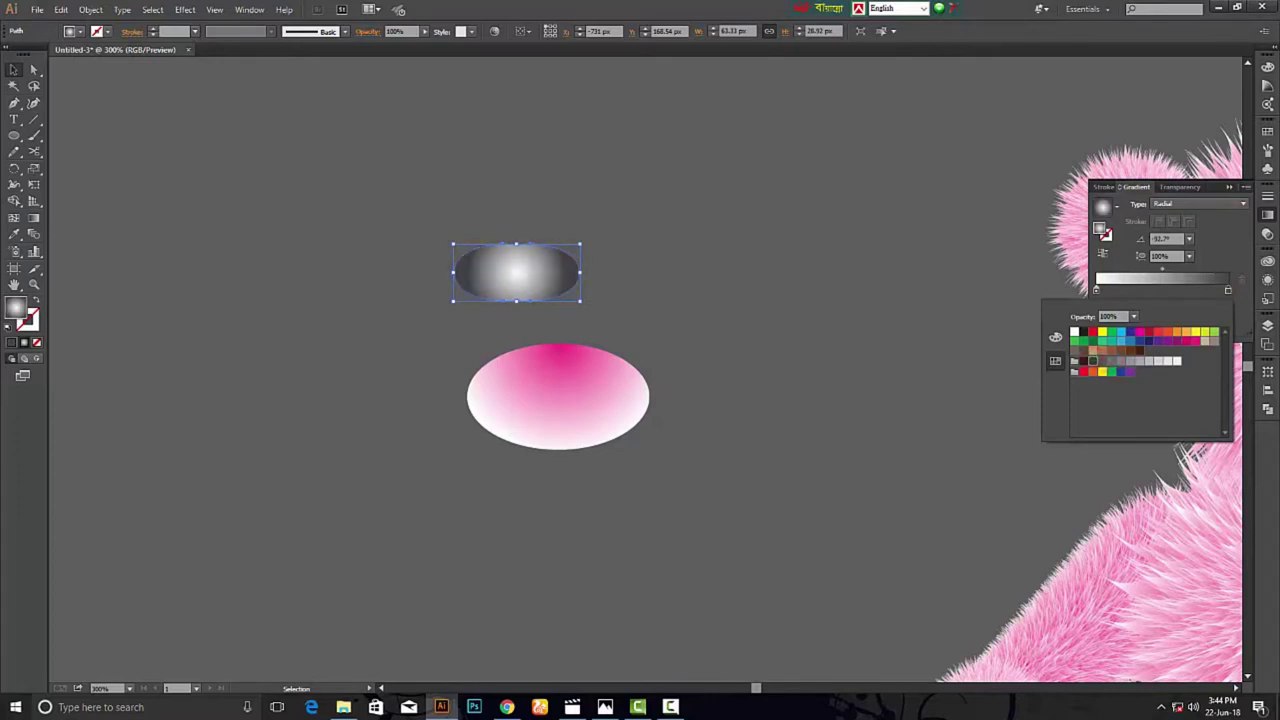
key("Escape")
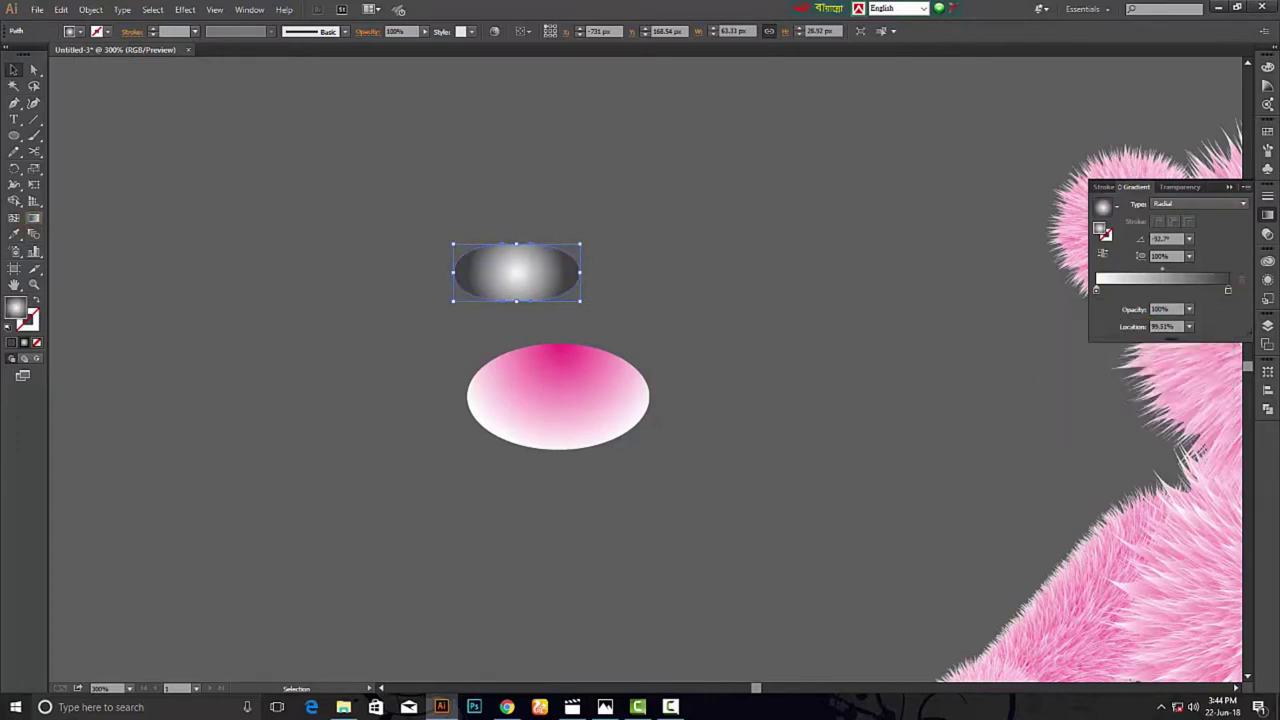
Shift the nose gradient's centre upward and enlarge it with the Gradient tool.
key("g")
left_click_drag(516, 269, 518, 246)
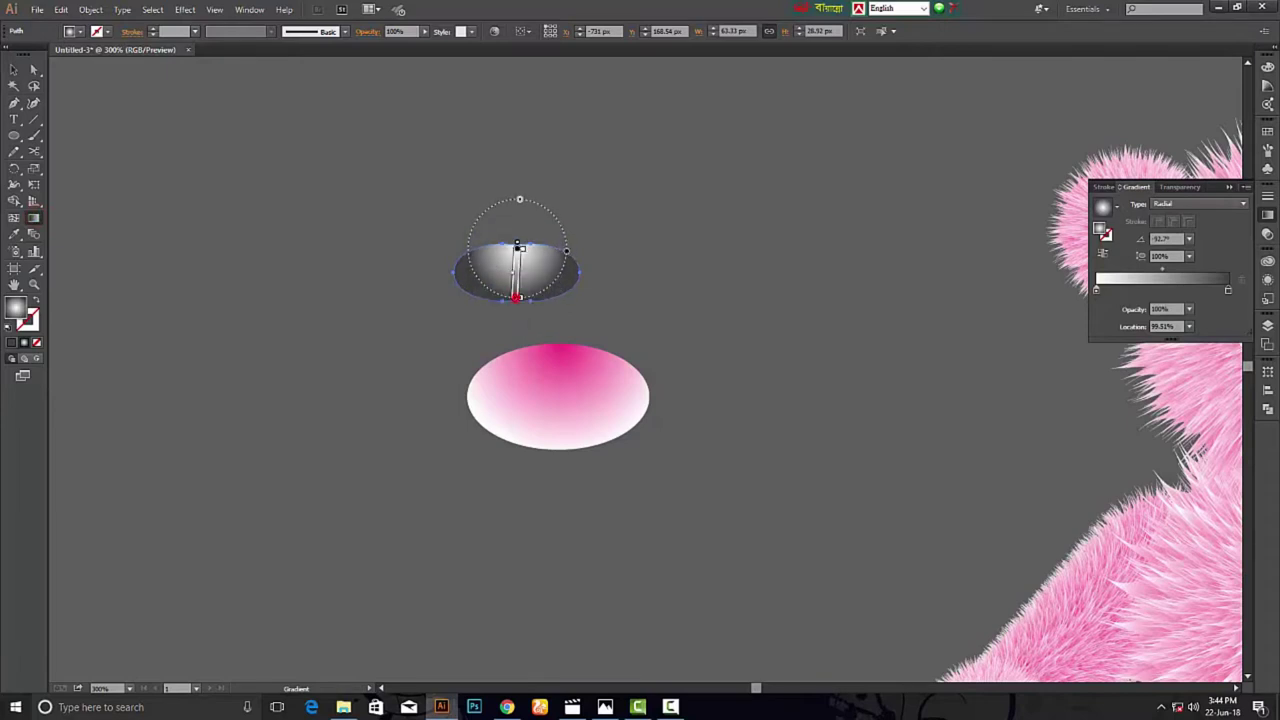
mouse_move(516, 297)
left_mouse_down()
mouse_move(514, 355)
mouse_move(514, 308)
left_mouse_up()
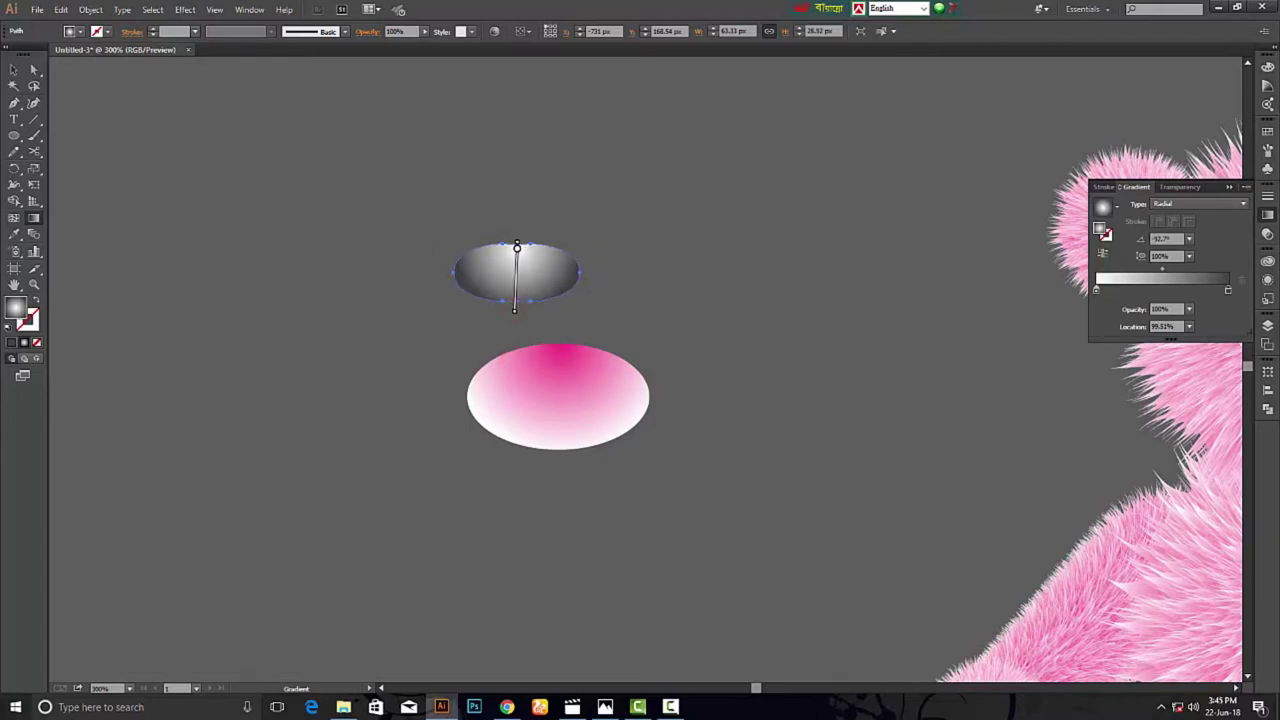
Move the grey nose shape into the upper part of the pink muzzle.
key("v")
left_click(729, 325)
mouse_move(493, 267)
left_mouse_down()
mouse_move(535, 375)
mouse_move(550, 367)
left_mouse_up()
left_click_drag(655, 329, 600, 365)
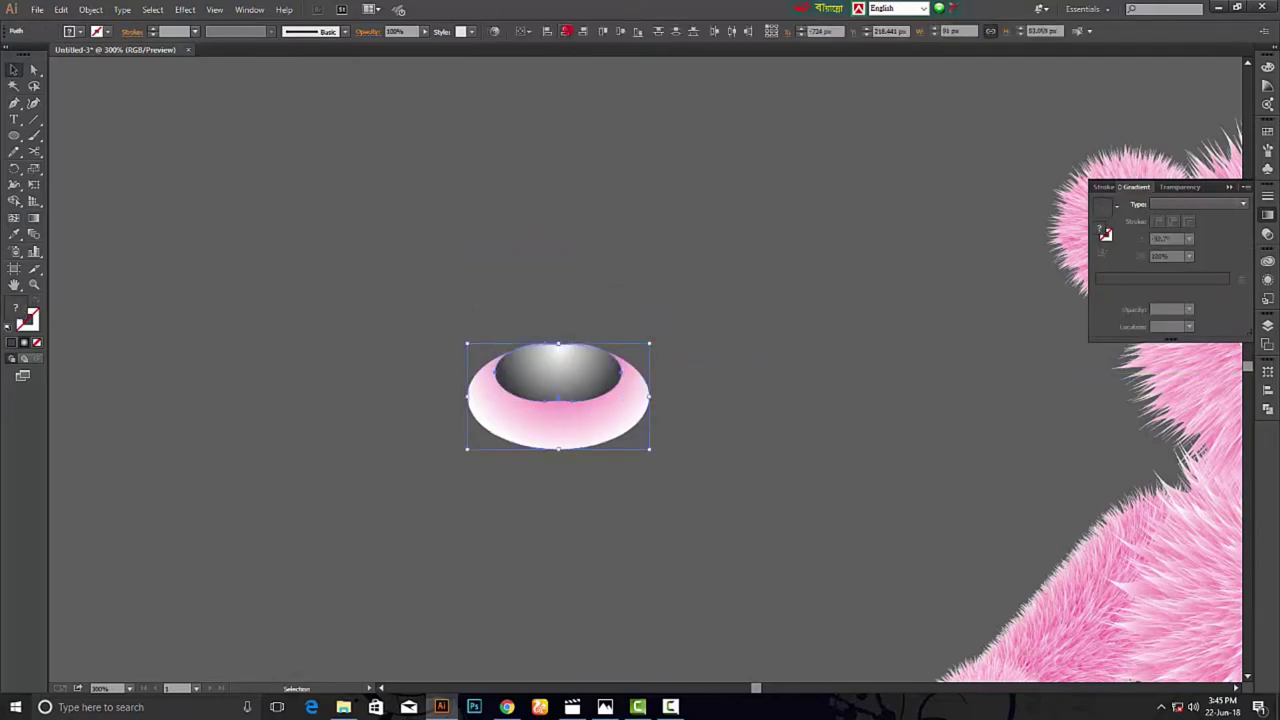
Copy the muzzle ellipse above it, cut it at its side points, and delete the top half.
left_click(738, 357)
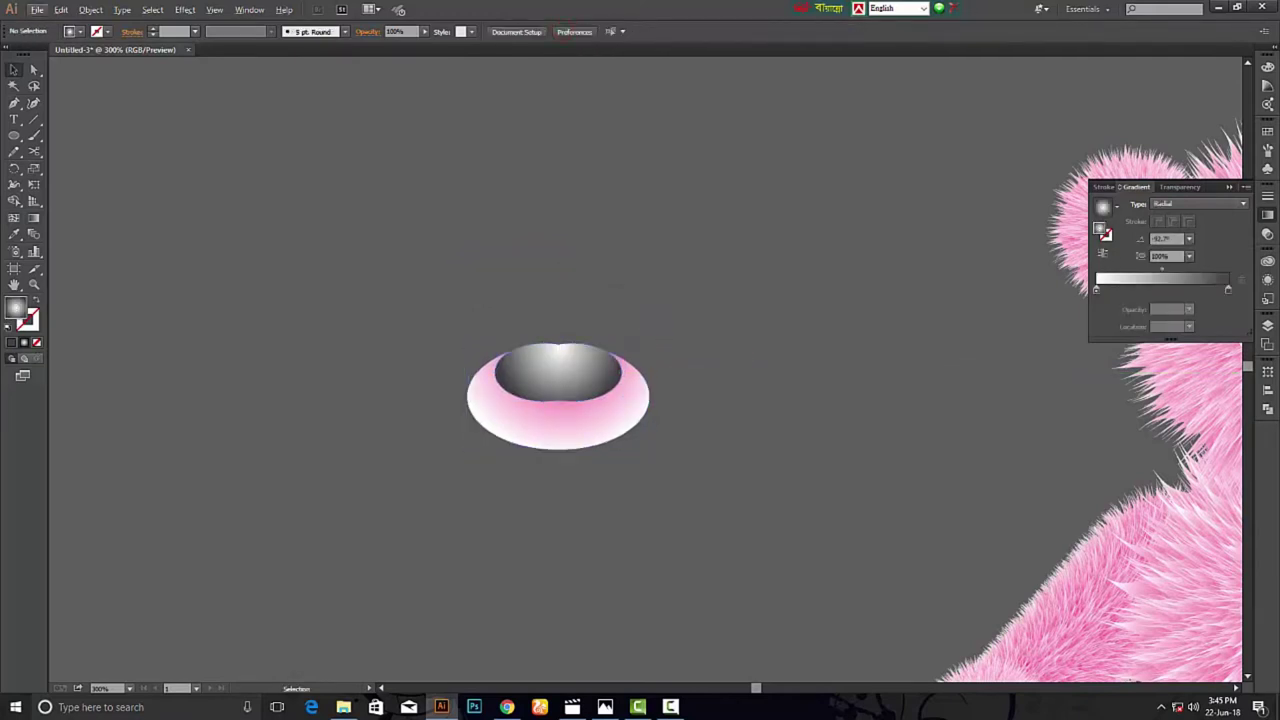
left_click(611, 426)
left_click_drag(611, 426, 590, 256)
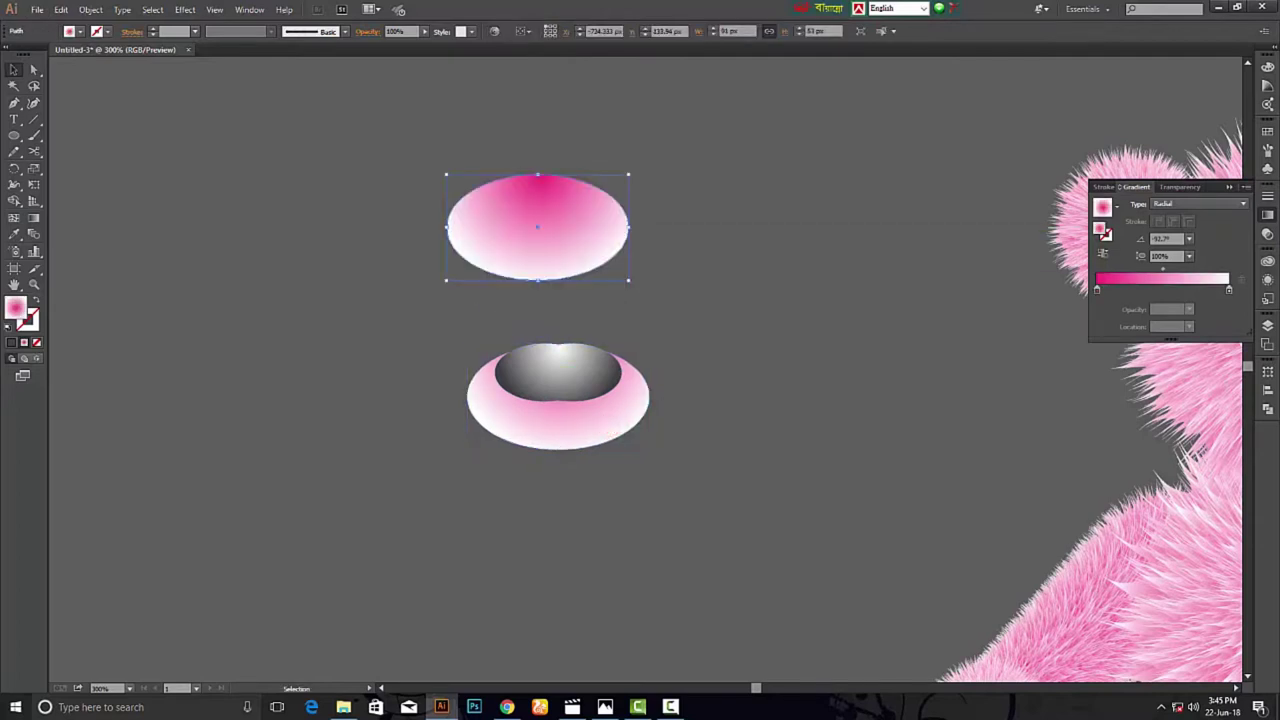
left_click(447, 227)
left_click(629, 227)
left_click(13, 69)
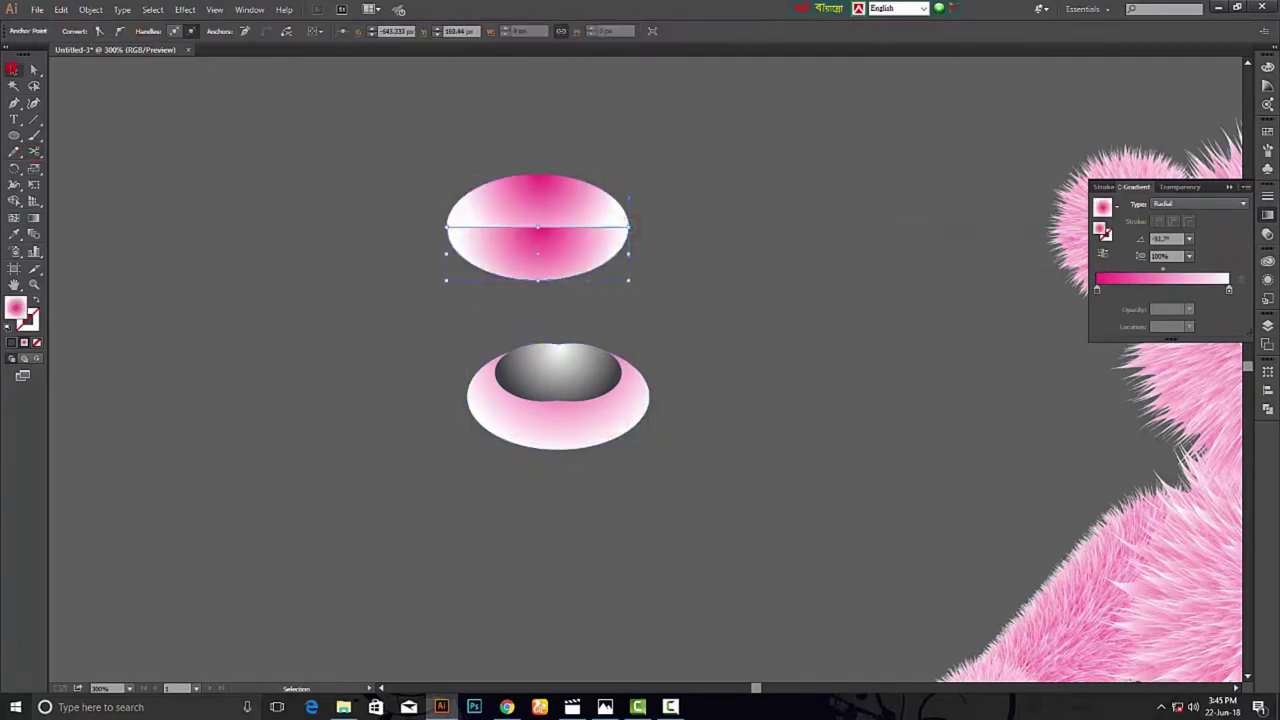
left_click_drag(532, 180, 776, 136)
key("Delete")
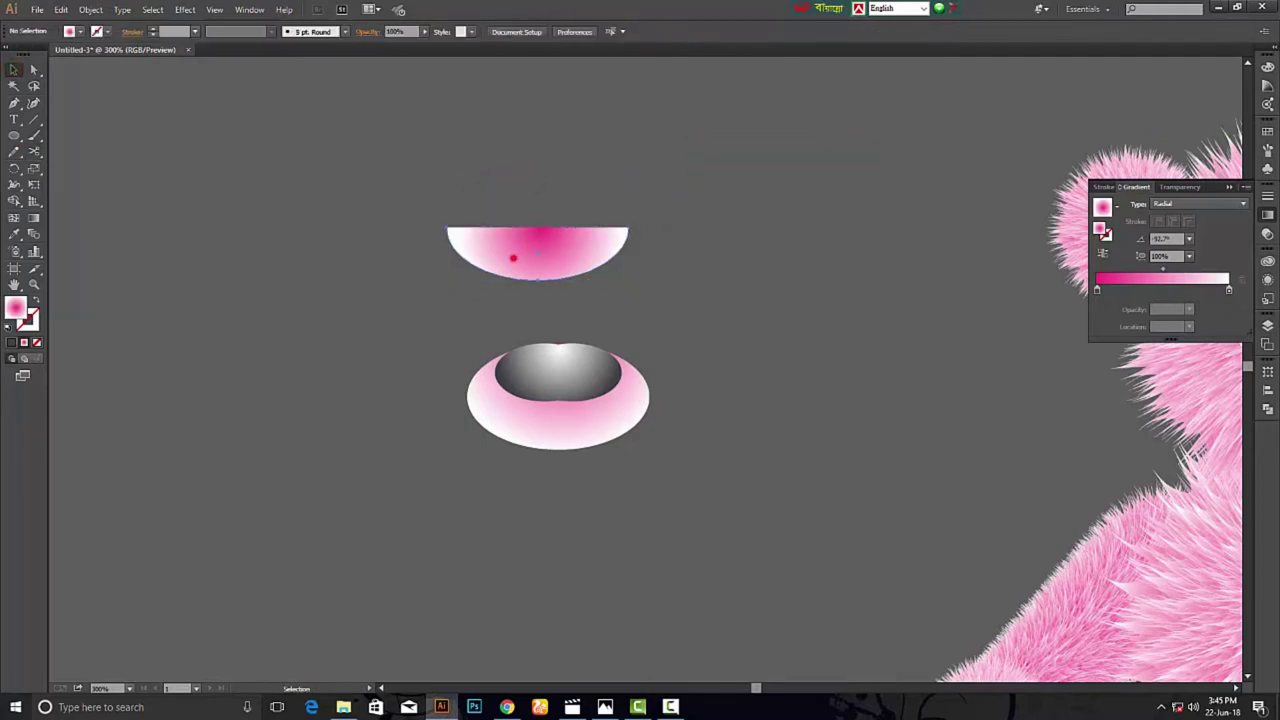
Turn the remaining half-ellipse into a black stroke with no fill.
left_click(513, 258)
left_click(35, 296)
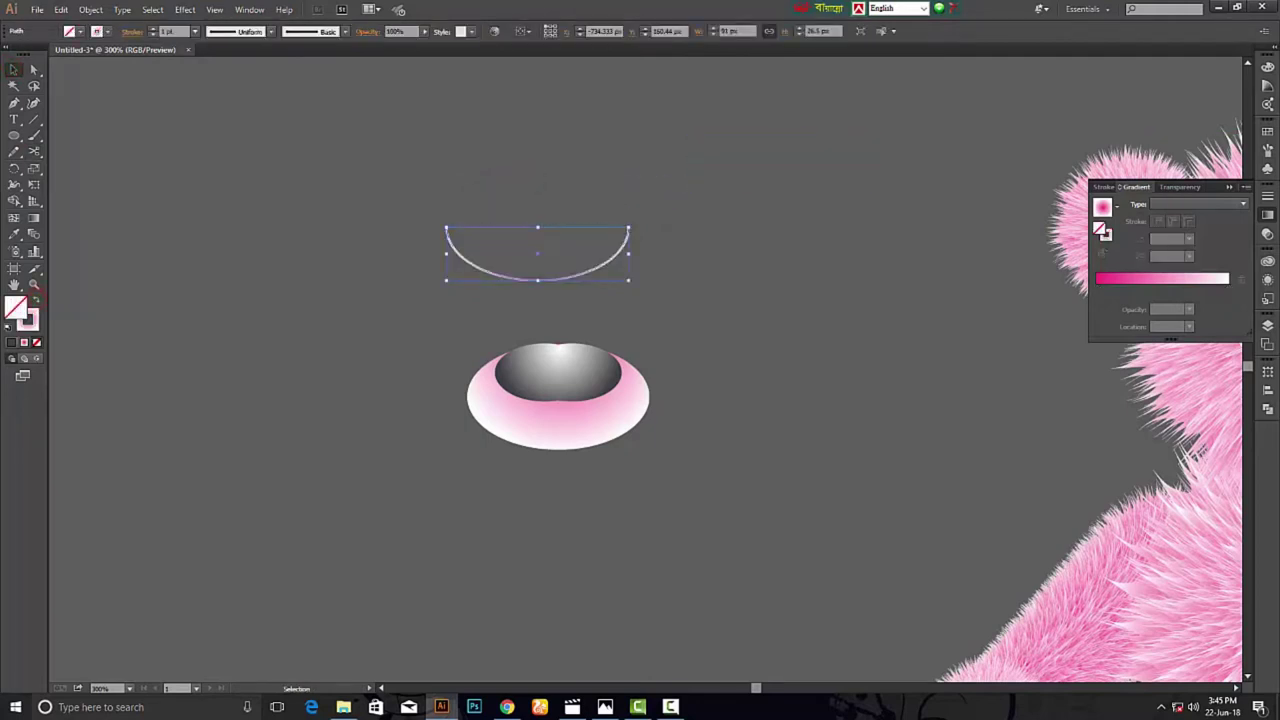
left_click(106, 31)
left_click(17, 54)
Scale the black arc down and place it on the muzzle beneath the nose.
left_click(689, 280)
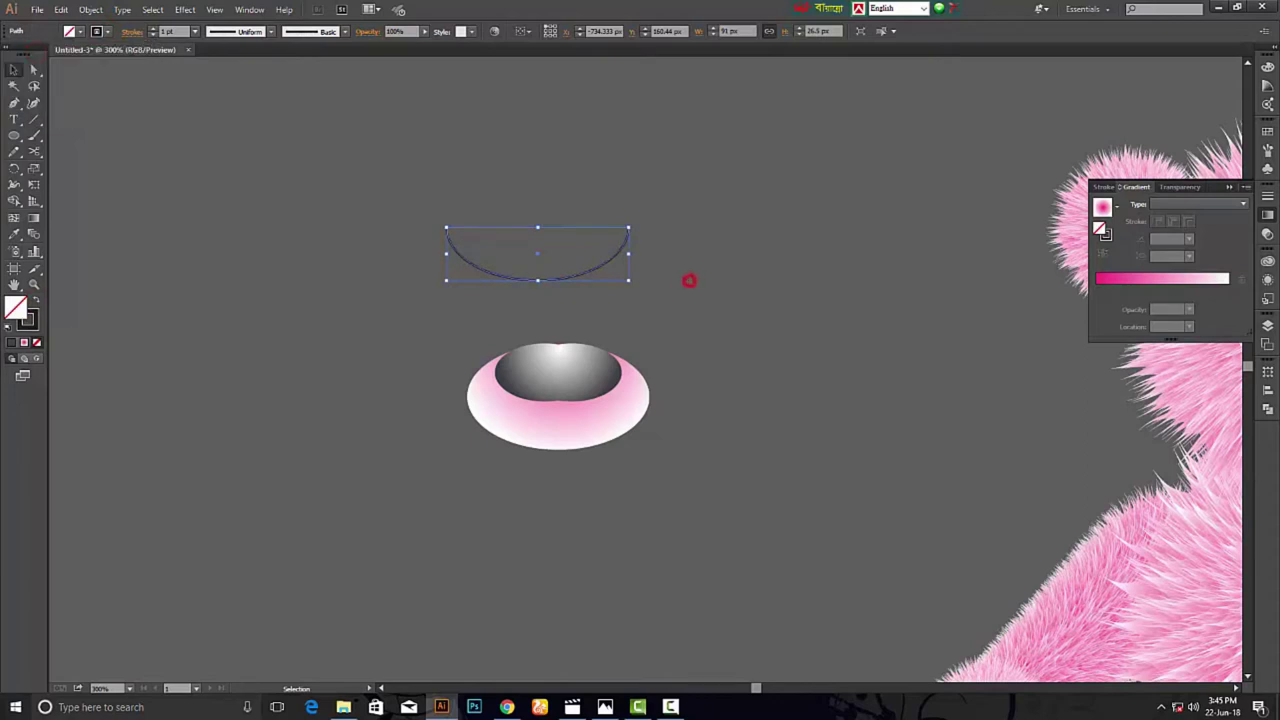
mouse_move(628, 280)
left_mouse_down()
mouse_move(578, 265)
mouse_move(577, 420)
mouse_move(608, 402)
mouse_move(567, 442)
left_mouse_up()
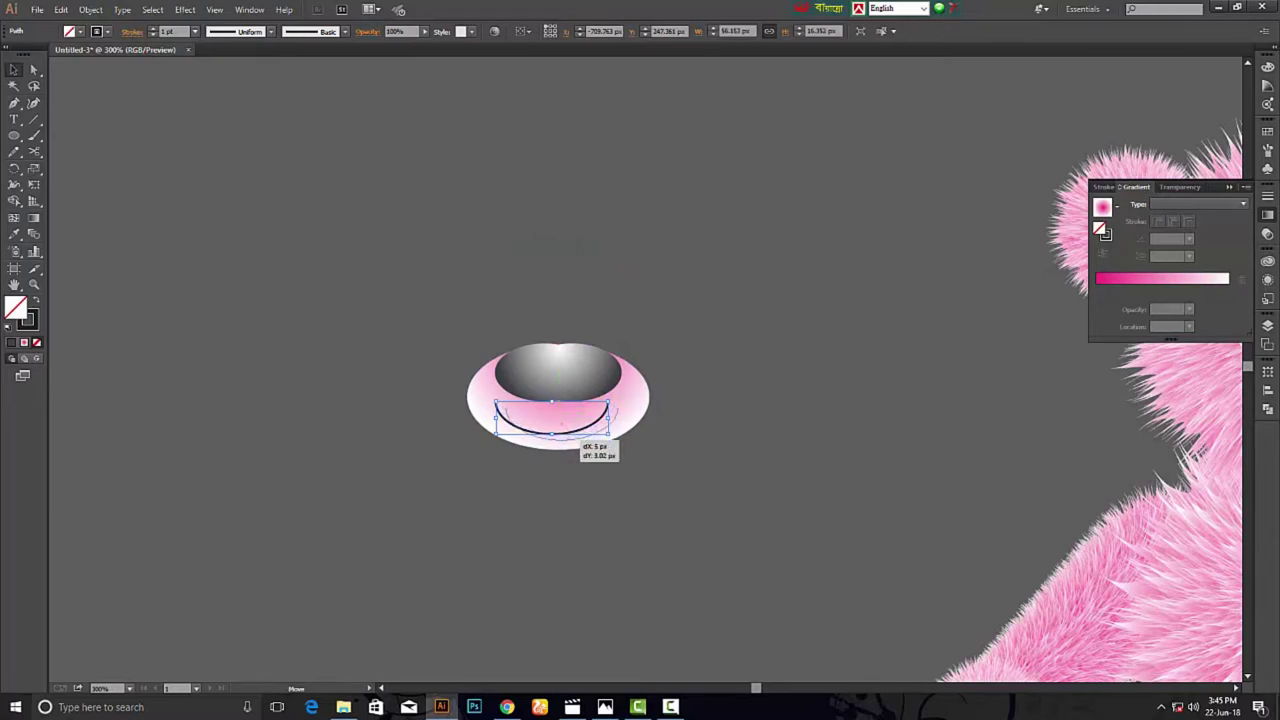
scroll(567, 442, "up", 1)
left_click_drag(443, 423, 560, 448)
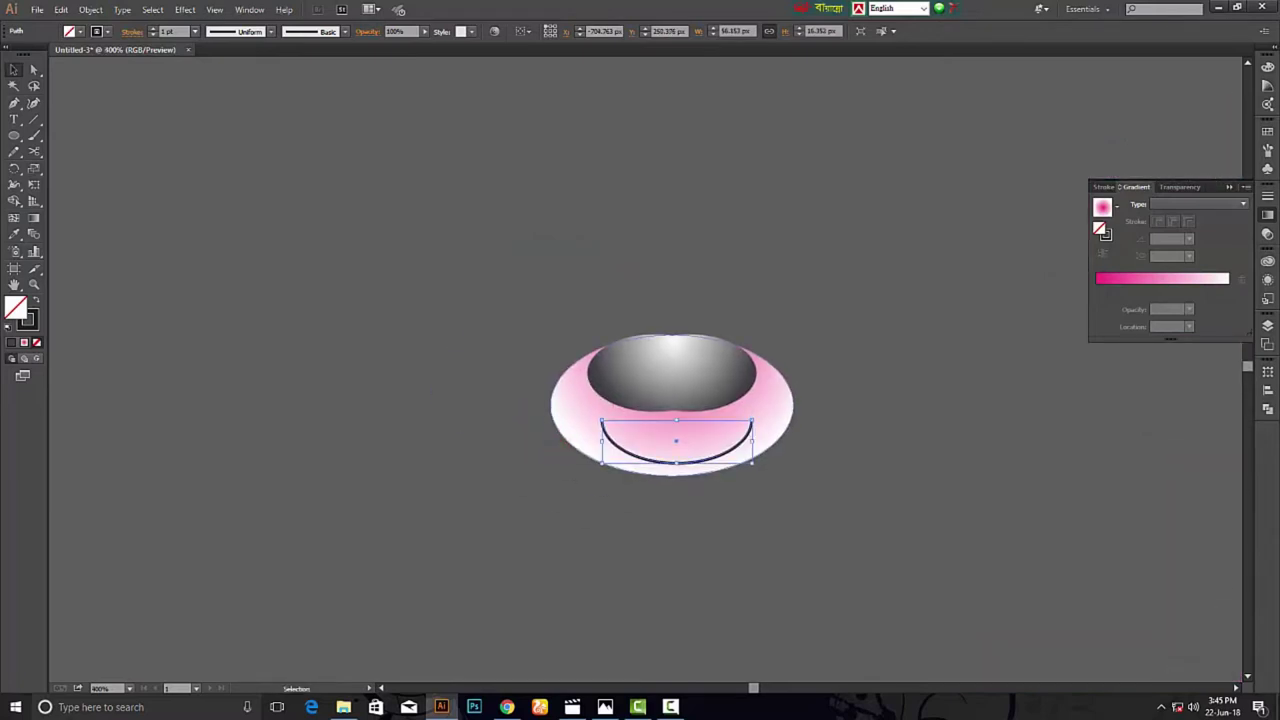
Align the grey nose and pink muzzle on their horizontal centres.
left_click(770, 426, "shift")
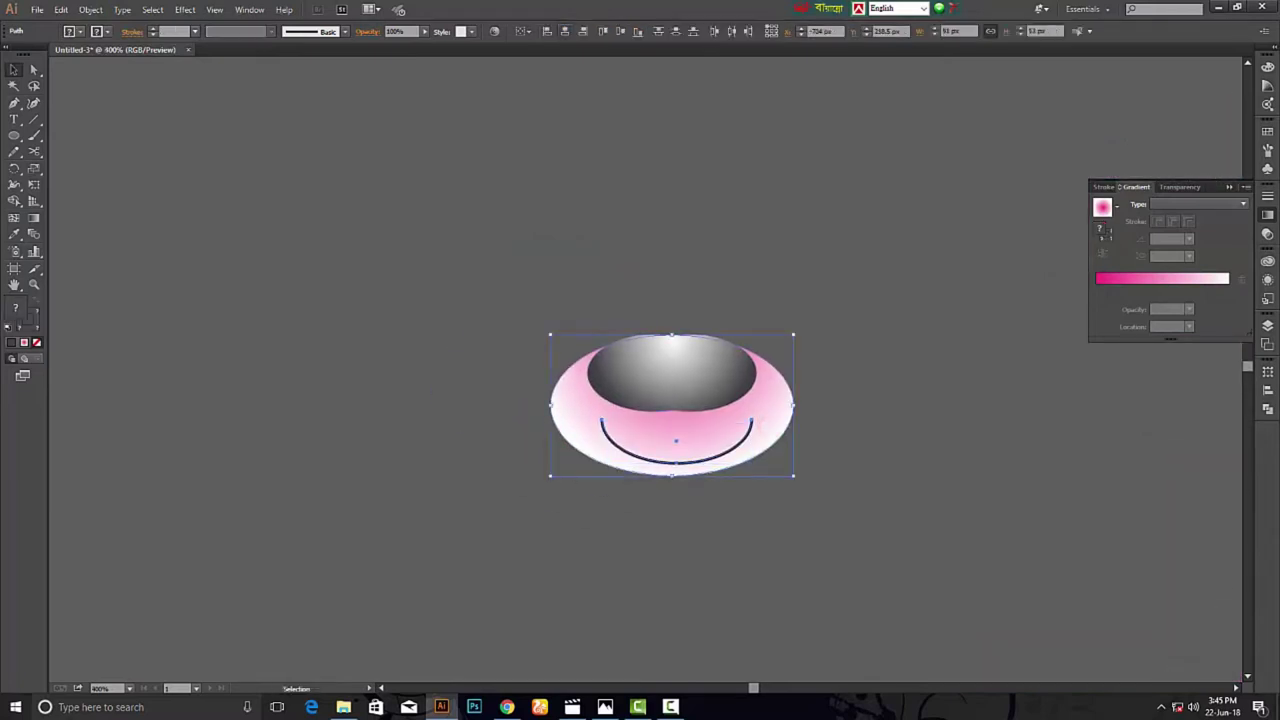
left_click(871, 400)
left_click_drag(694, 440, 732, 490)
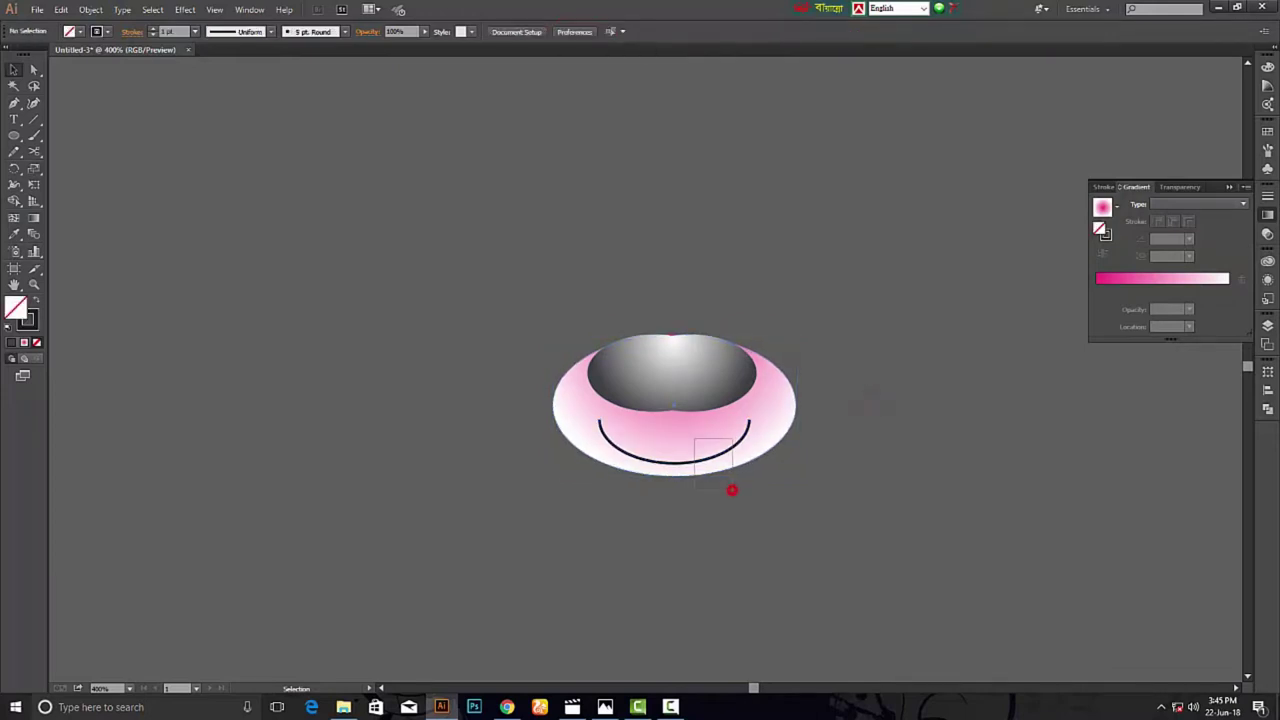
right_click(694, 446)
left_click(700, 508)
left_click(724, 360)
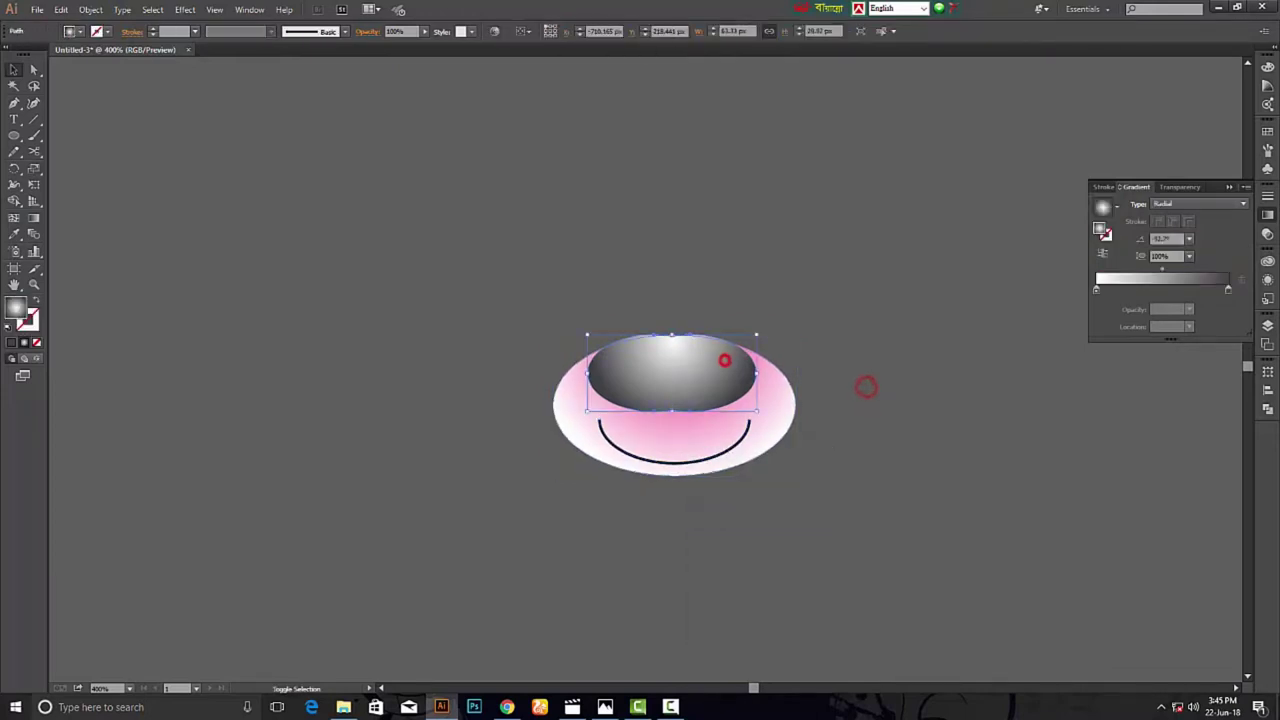
left_click(775, 426, "shift")
left_click(565, 31)
left_click(843, 553)
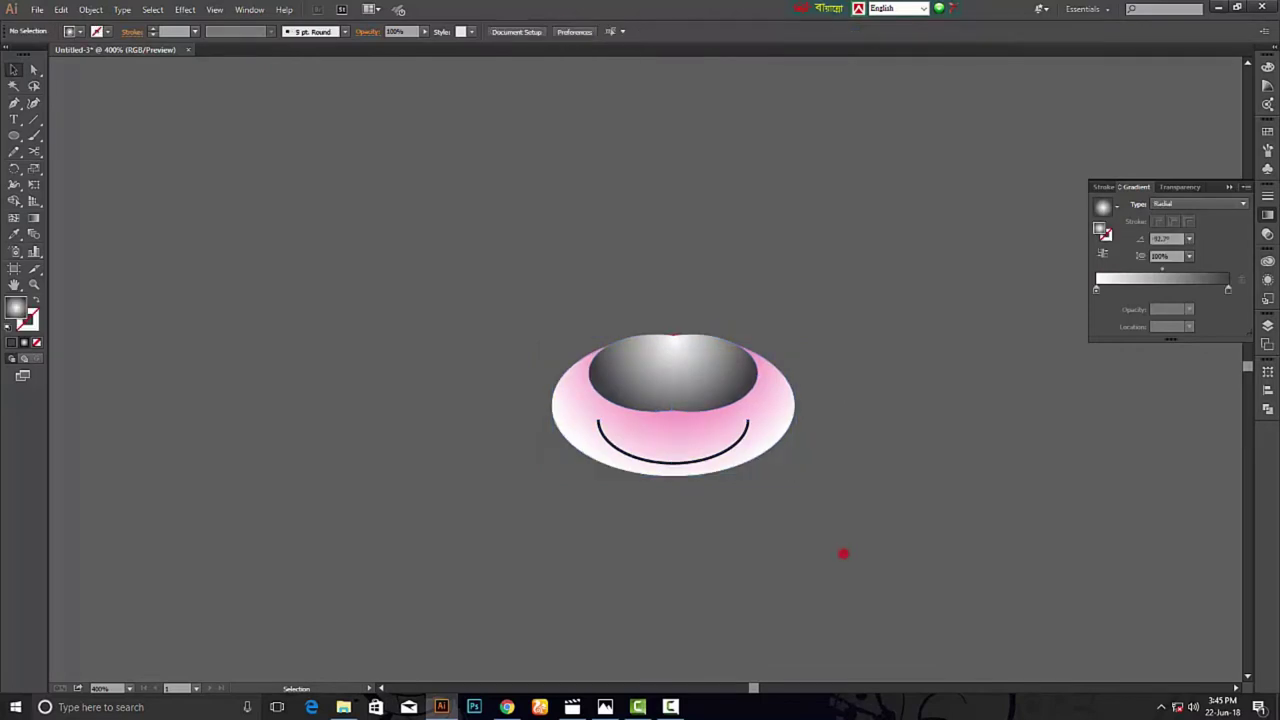
left_click(698, 378)
left_click(740, 511)
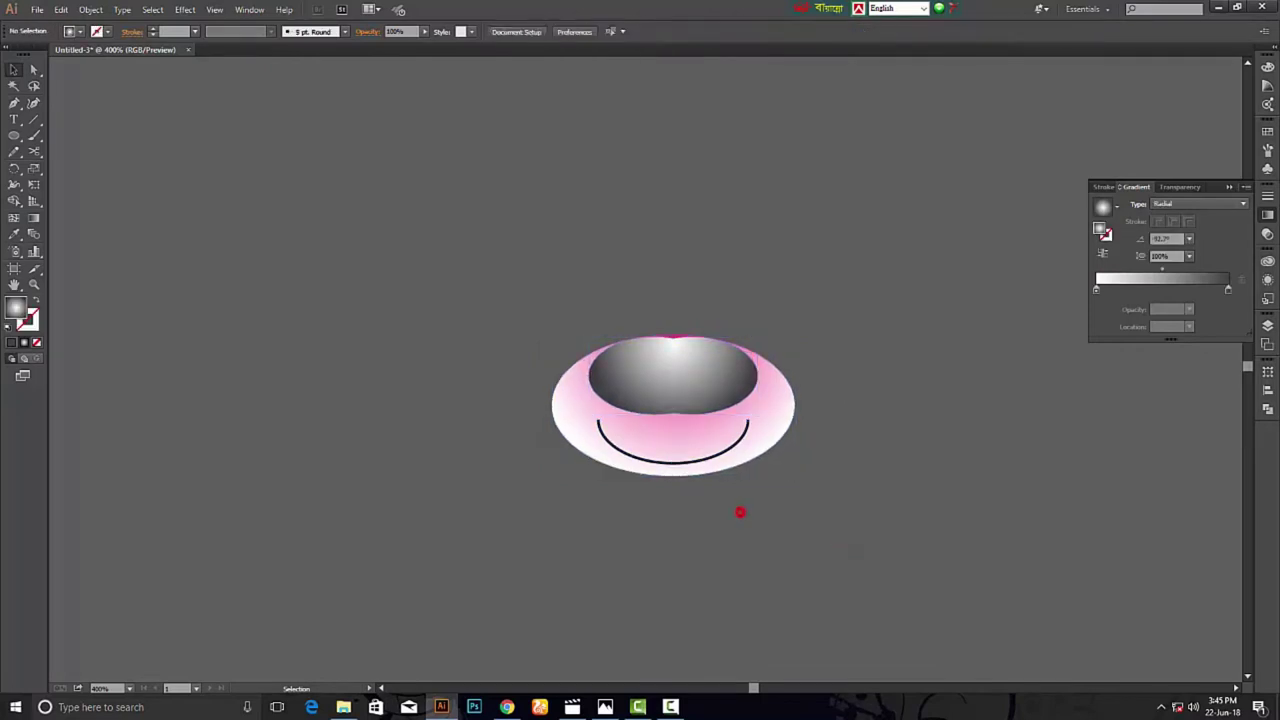
scroll(684, 452, "up", 3)
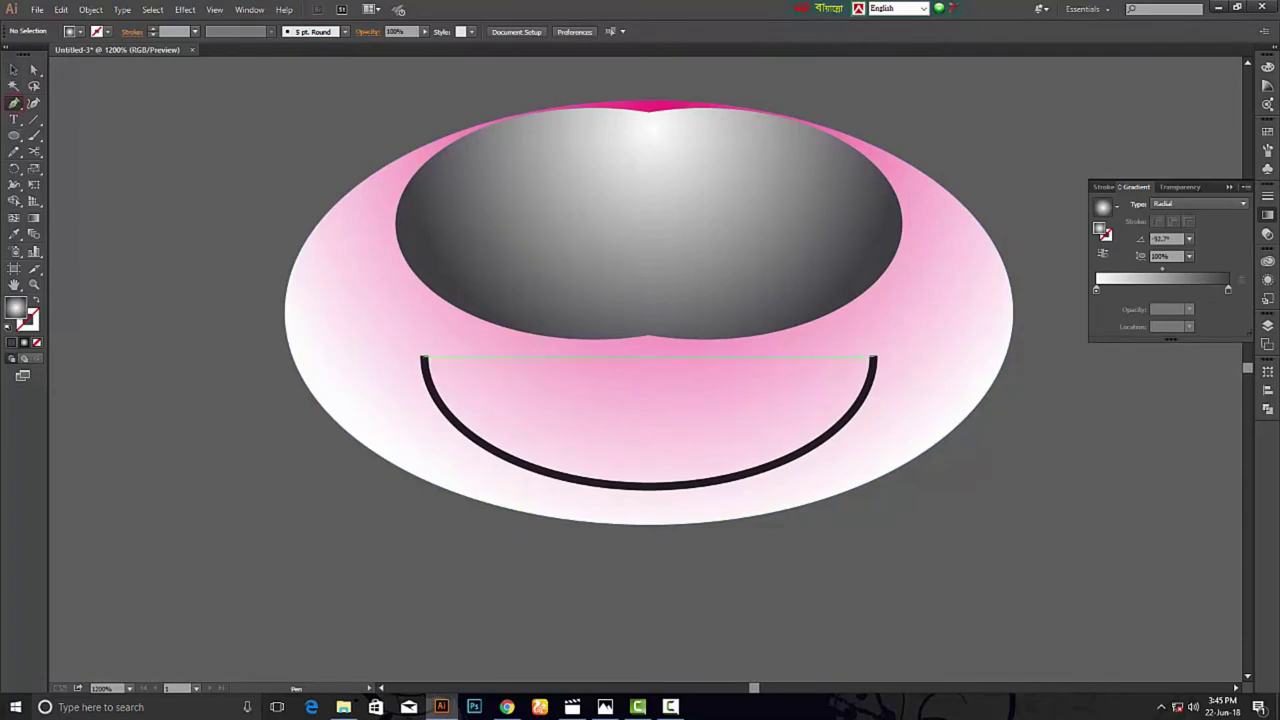
Give the small curved cap at the smile's right end a black stroke and no fill.
mouse_move(876, 357)
left_mouse_down()
mouse_move(856, 355)
mouse_move(897, 358)
left_mouse_up()
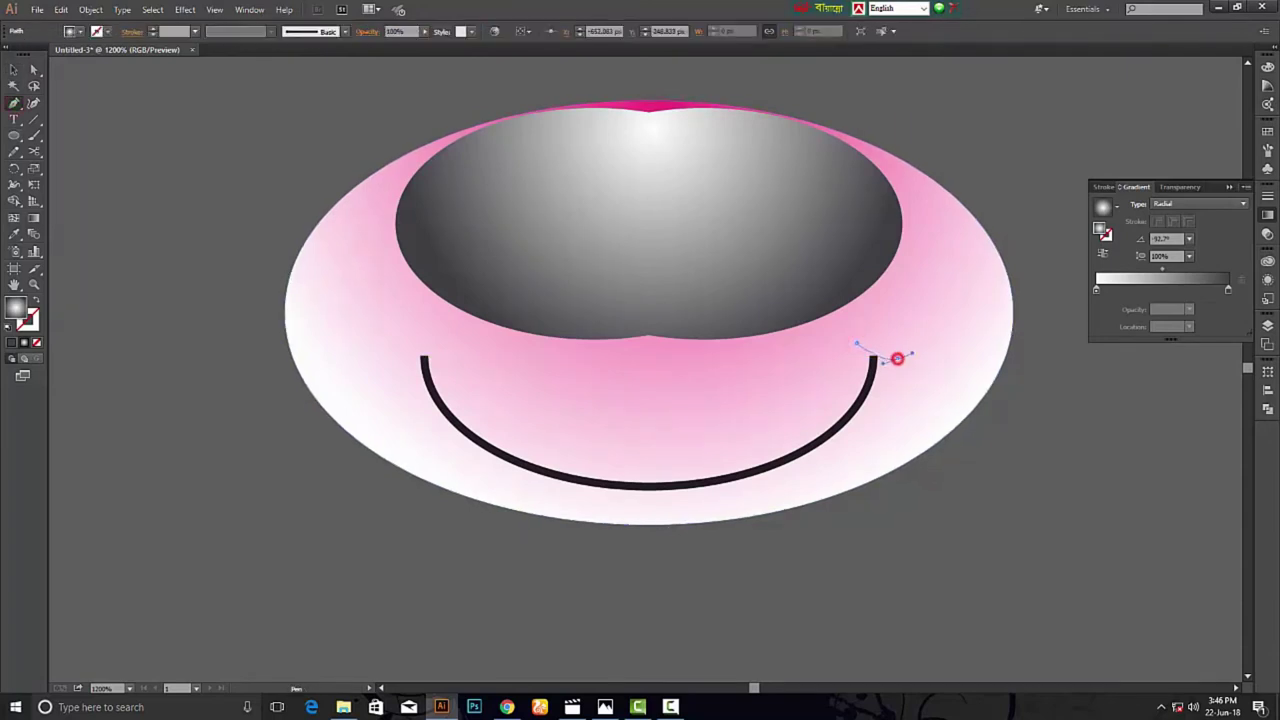
left_click(14, 69)
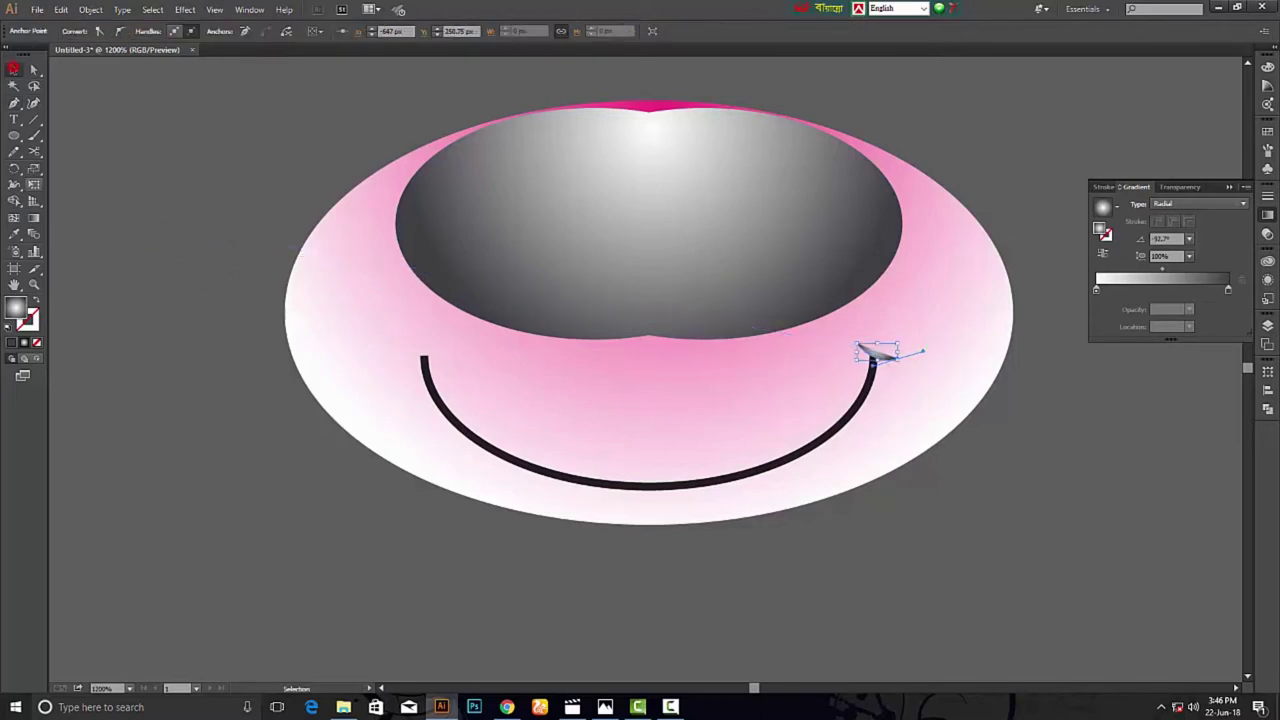
left_click(36, 298)
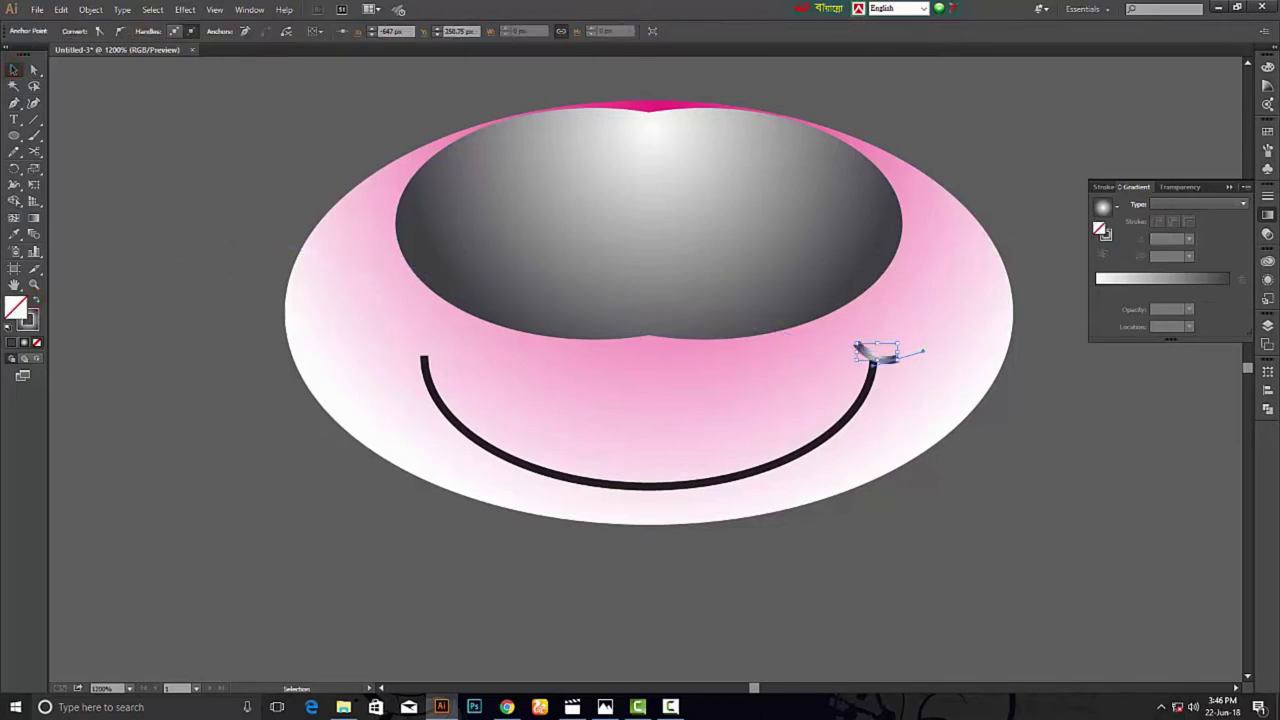
left_click(128, 237)
left_click(874, 354)
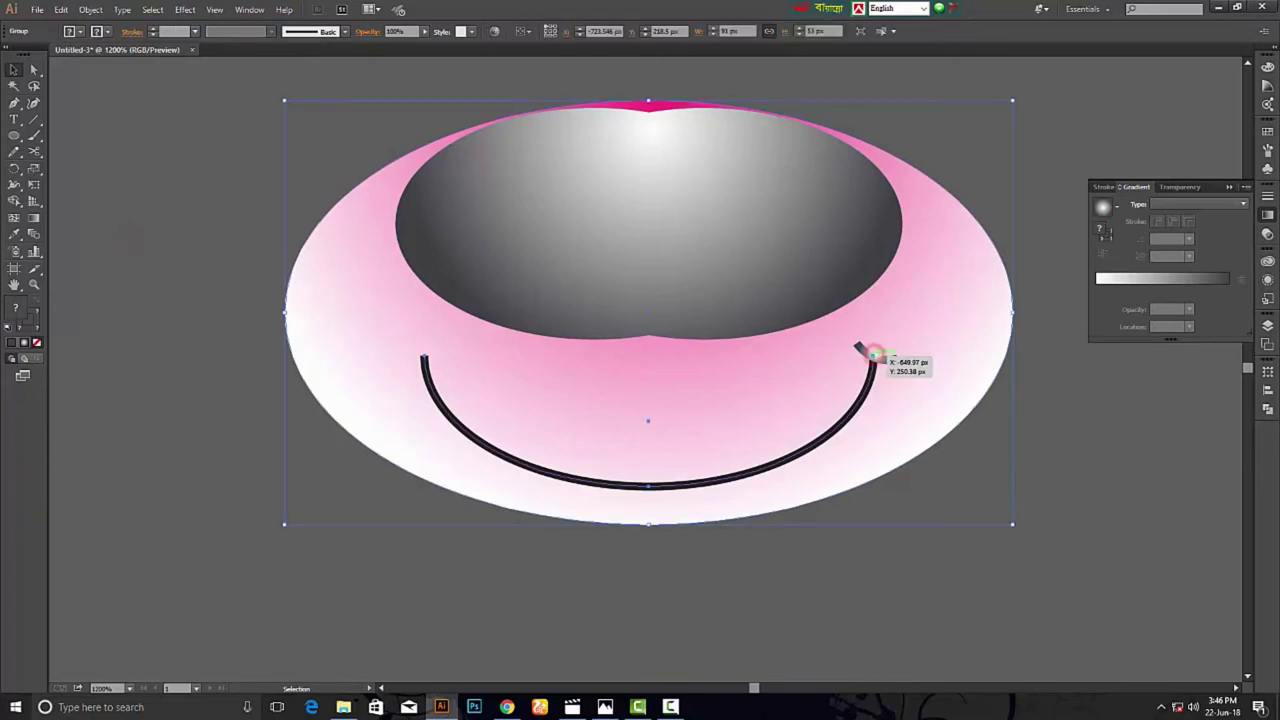
left_click(874, 354)
left_click(107, 31)
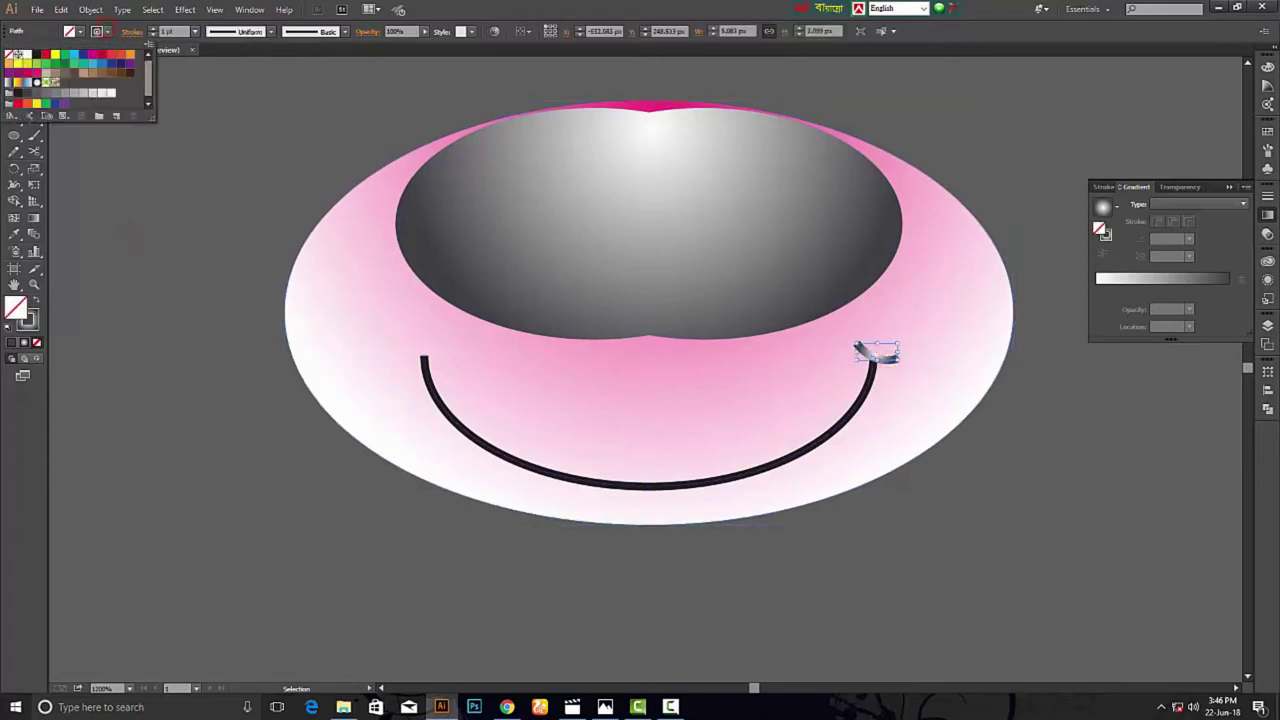
left_click(35, 54)
left_click(888, 356)
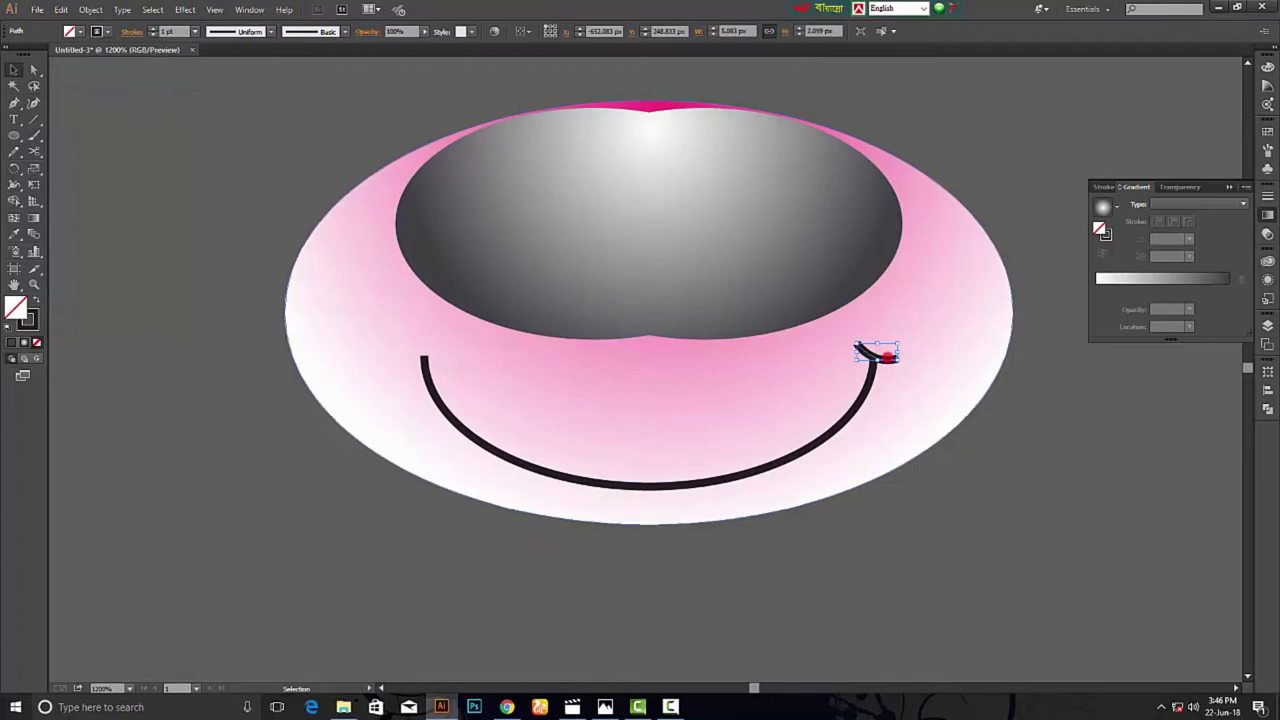
Copy the end cap to the smile's left end and reflect it as a mirror image.
left_click_drag(878, 356, 766, 358)
left_click(1097, 493)
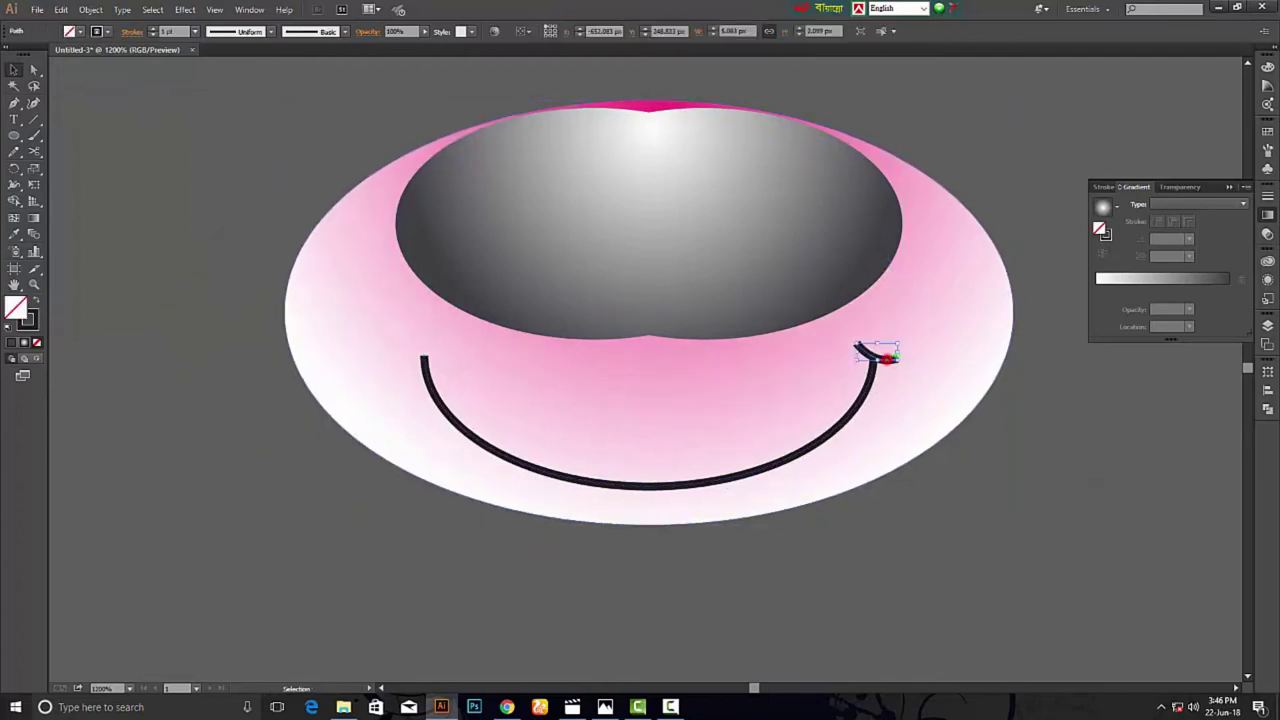
left_click_drag(887, 356, 430, 356)
right_click(432, 360)
mouse_move(474, 536)
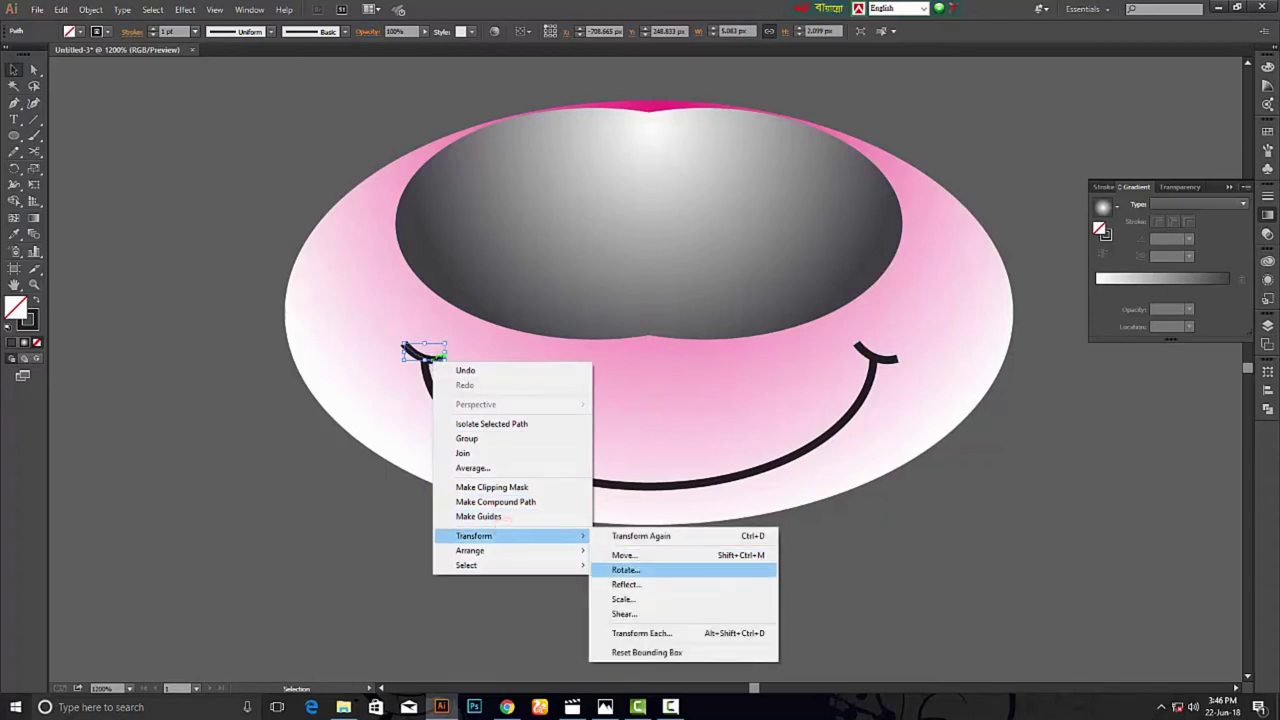
left_click(630, 584)
left_click(1021, 419)
left_click(1018, 422)
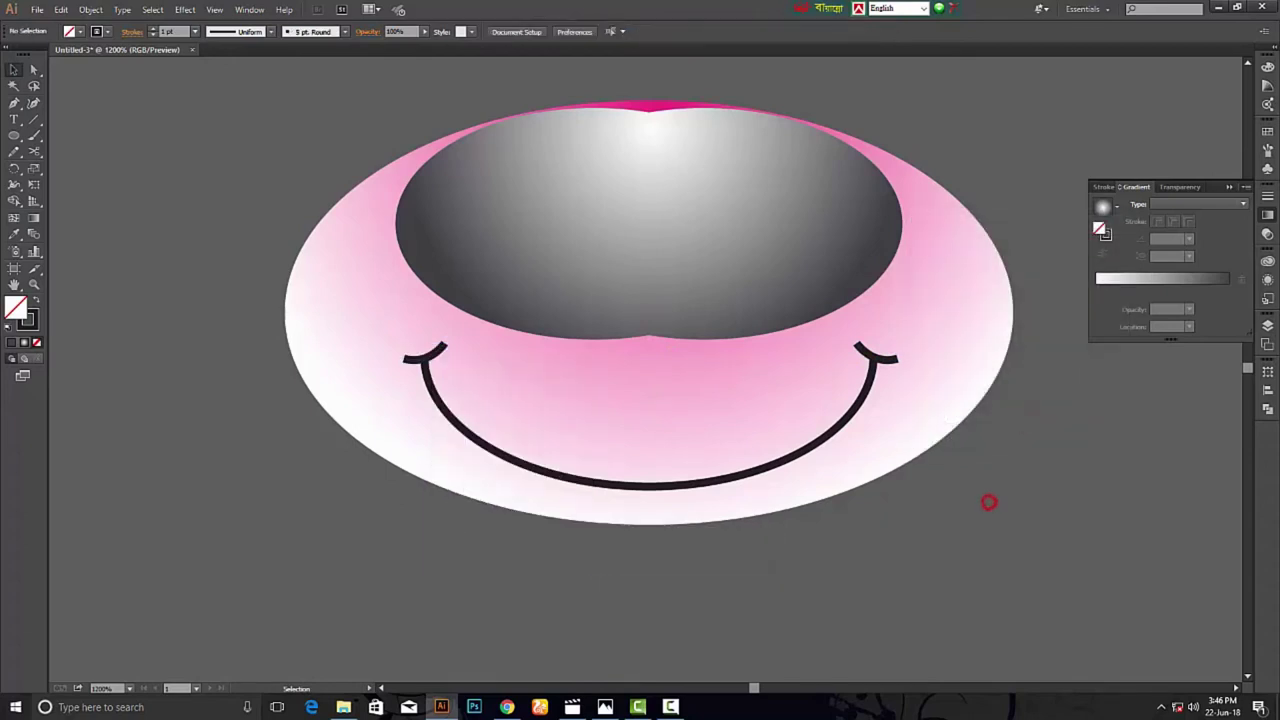
left_click_drag(848, 579, 322, 164)
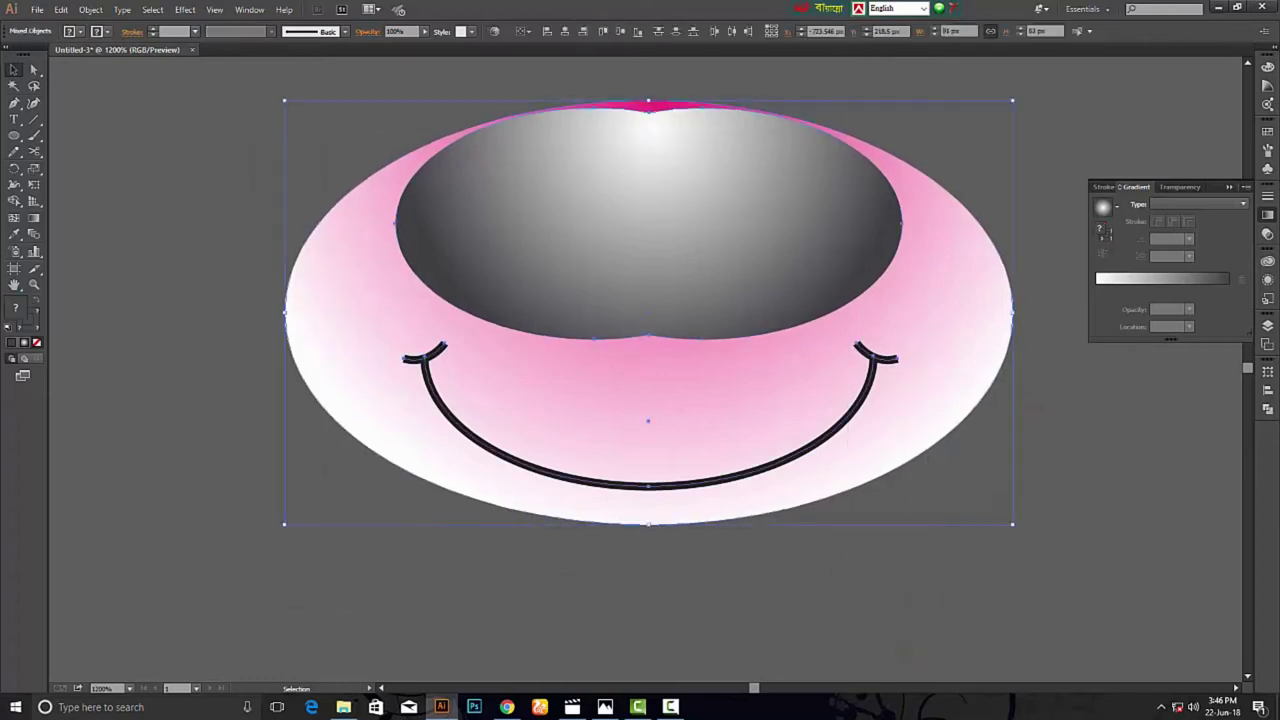
Group the muzzle parts and move the group onto the bear's face under the eyes.
right_click(663, 373)
left_click(698, 436)
scroll(911, 500, "down", 2)
scroll(911, 500, "down", 2)
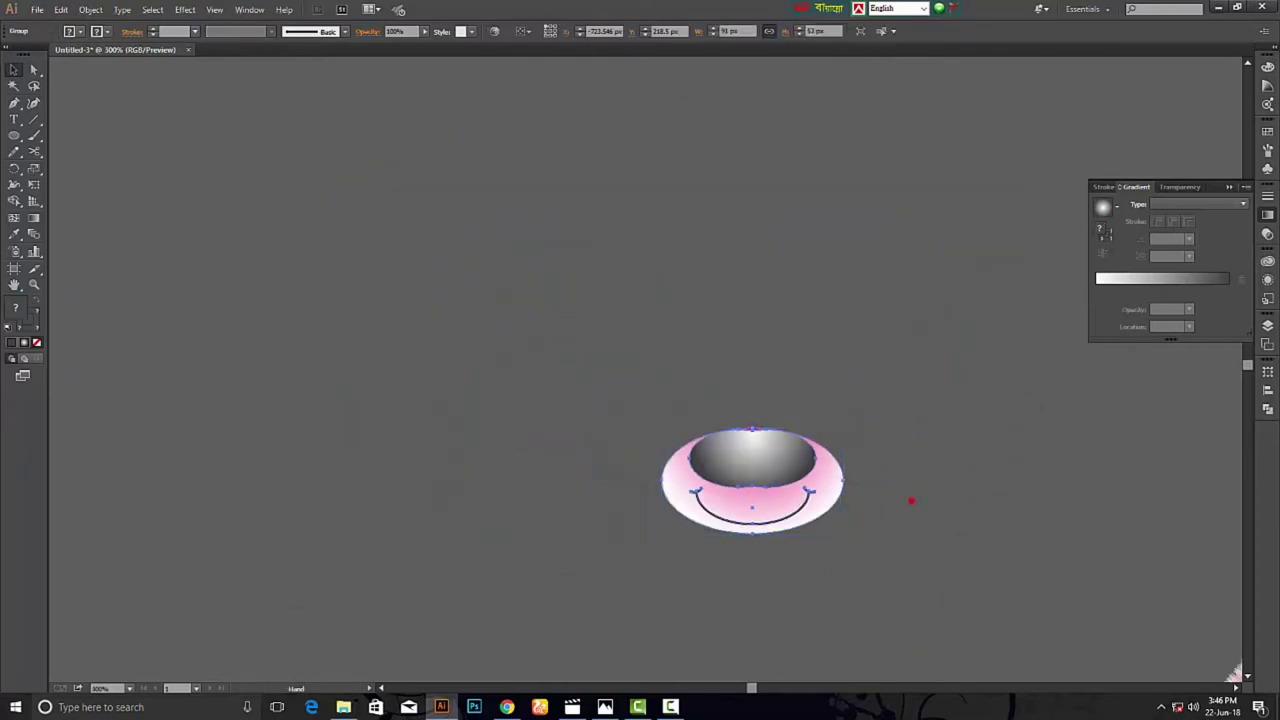
left_click(734, 517)
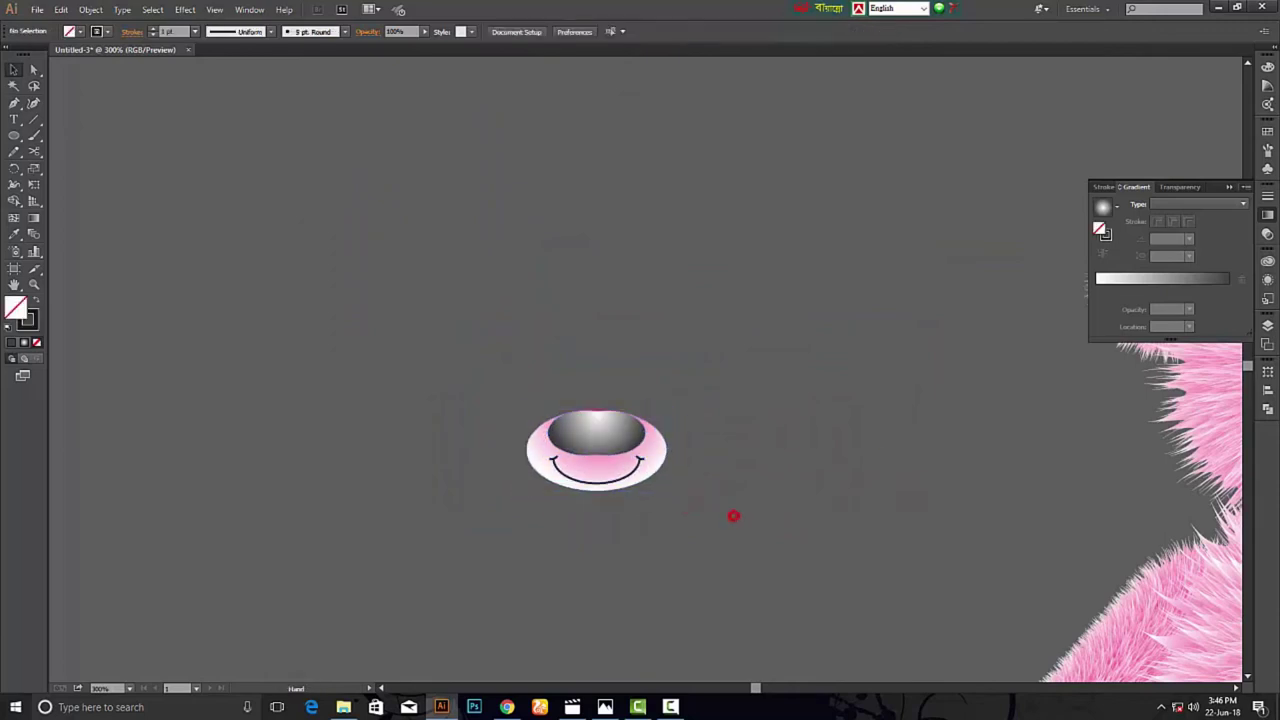
scroll(877, 452, "right", 5)
scroll(940, 590, "right", 2)
left_click_drag(213, 416, 978, 456)
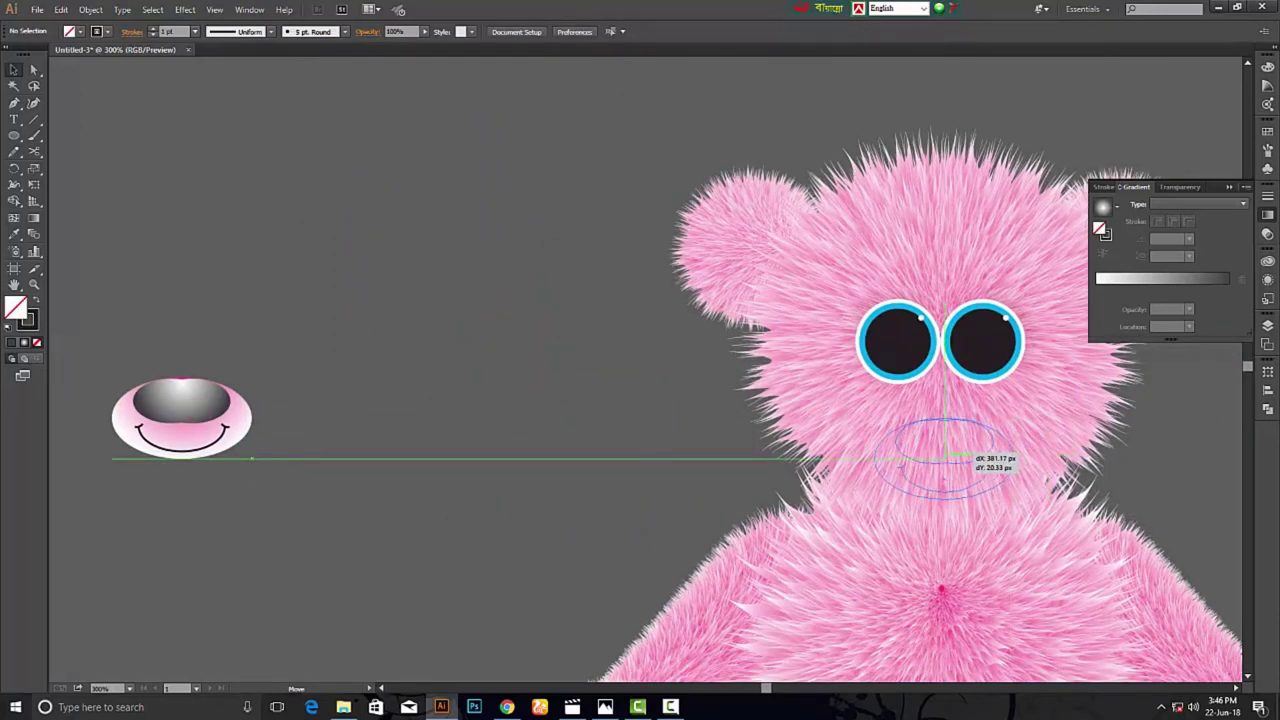
left_click_drag(977, 459, 977, 459)
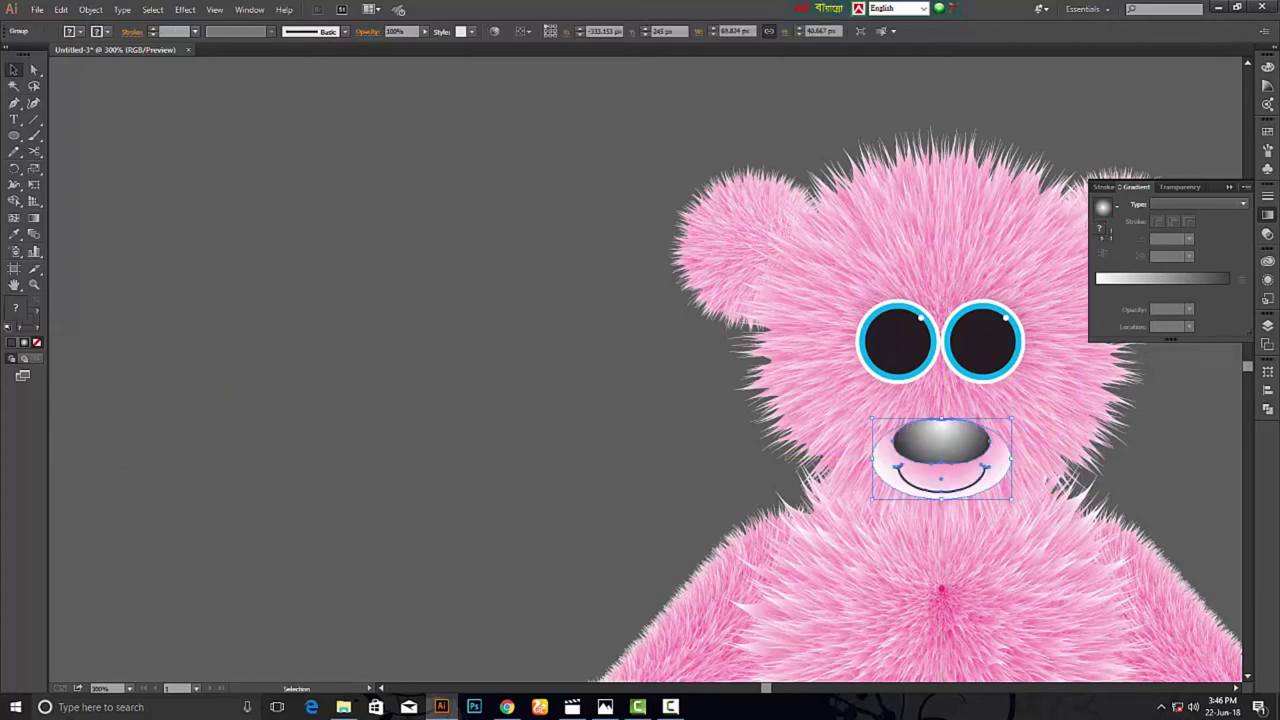
left_click(441, 483)
mouse_move(899, 572)
left_mouse_down()
mouse_move(505, 442)
mouse_move(555, 475)
left_mouse_up()
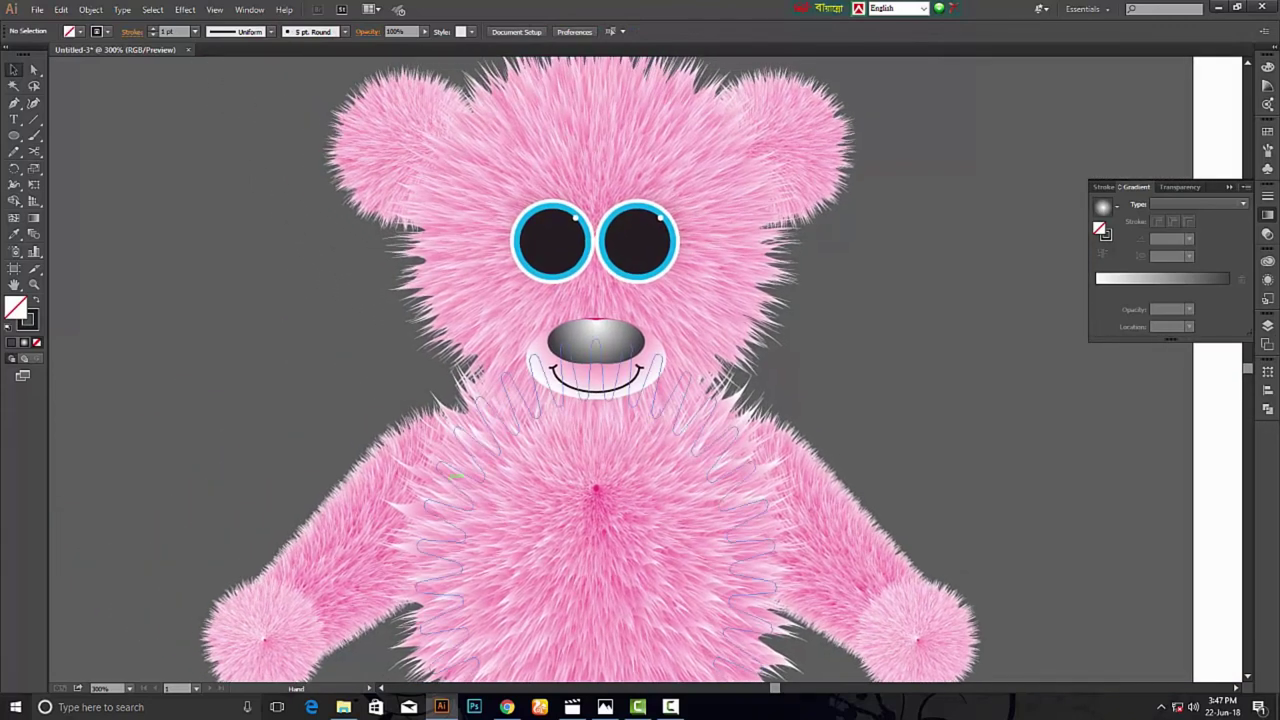
Drag the red bow tie PNG from the file folder into the bear artwork.
left_click(641, 250)
key("ctrl+minus")
key("ctrl+minus")
left_click(543, 180)
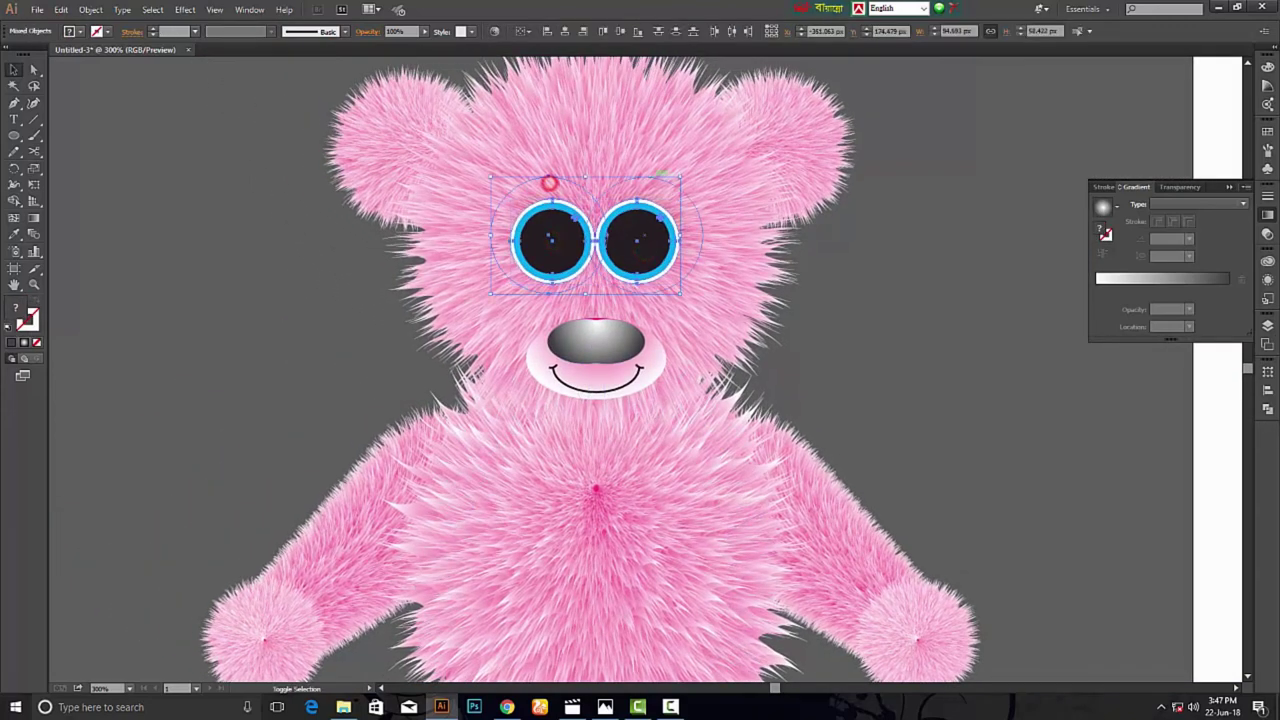
left_click(654, 189)
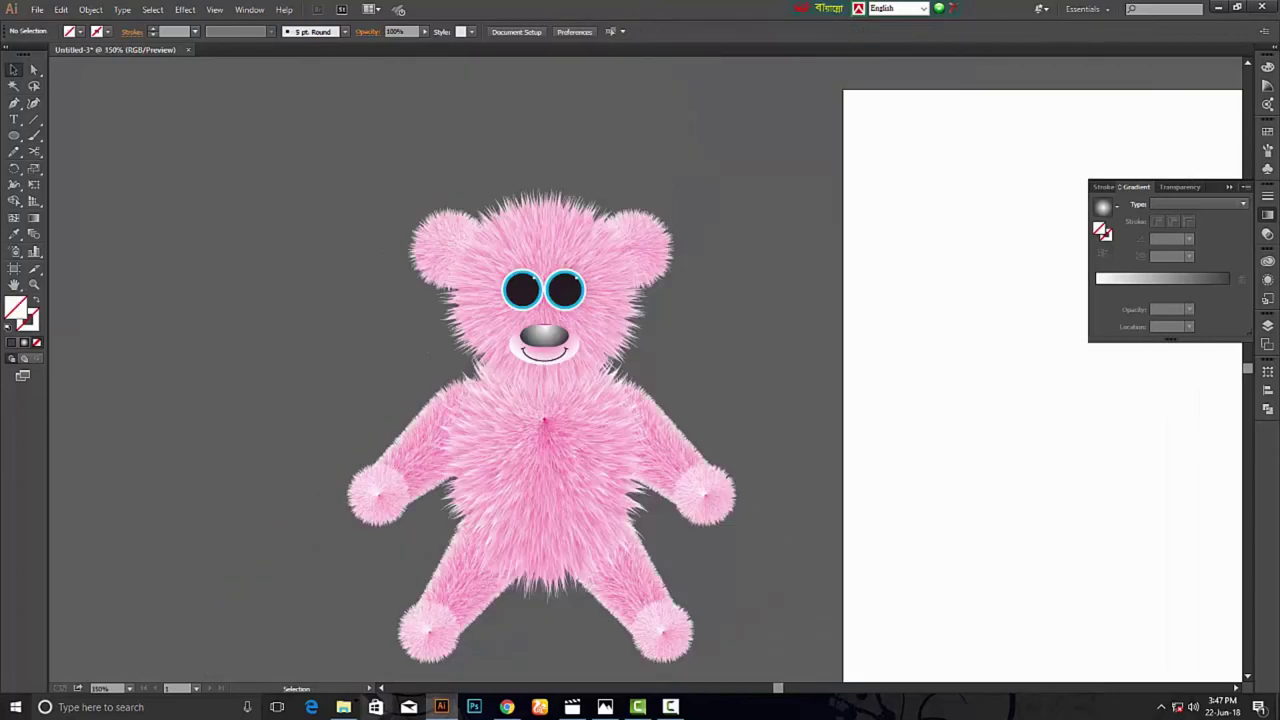
left_click(343, 707)
left_click_drag(150, 105, 537, 662)
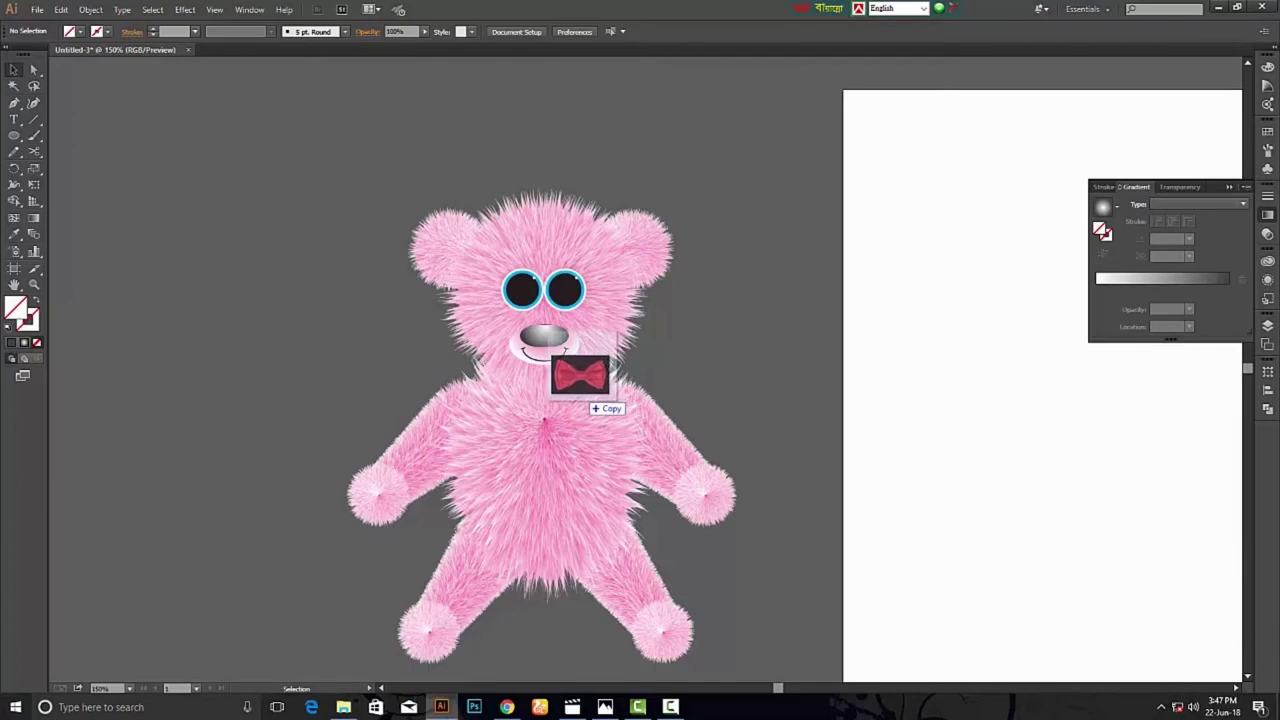
left_click_drag(537, 662, 543, 431)
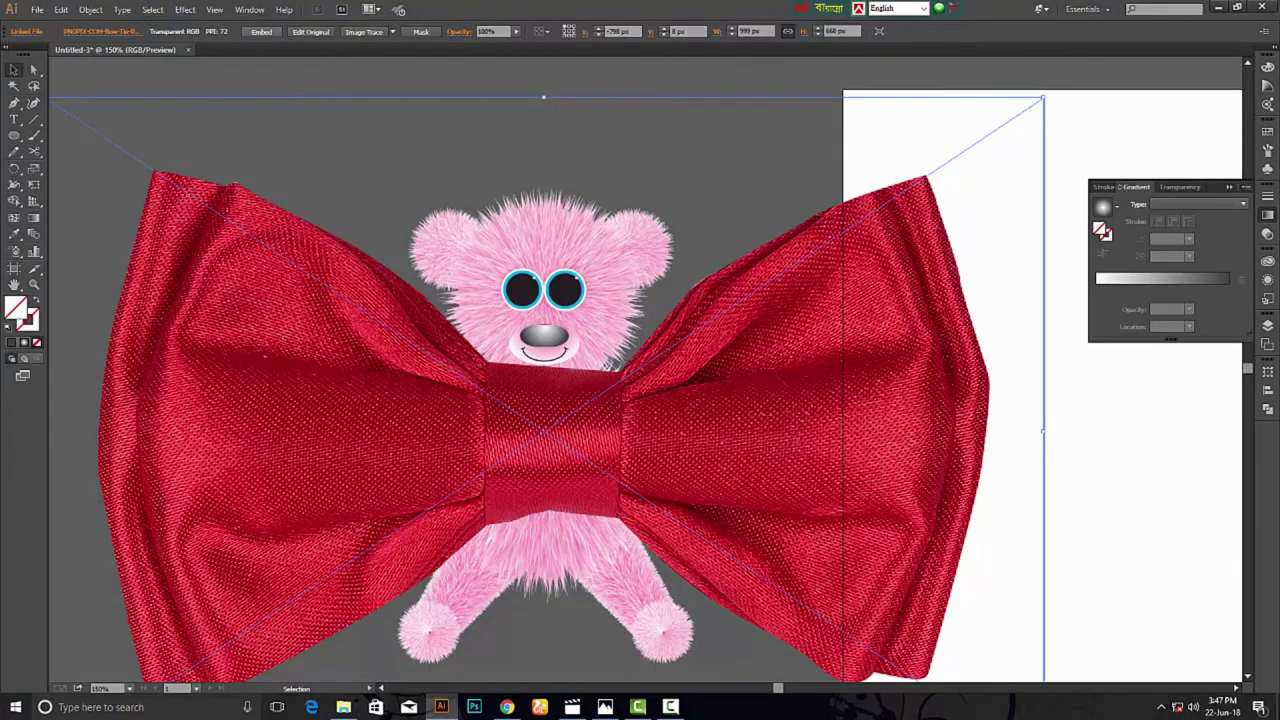
Embed the bow tie image, shrink it, and set it on the bear's chest below the muzzle.
left_click(261, 31)
scroll(320, 108, "down", 3)
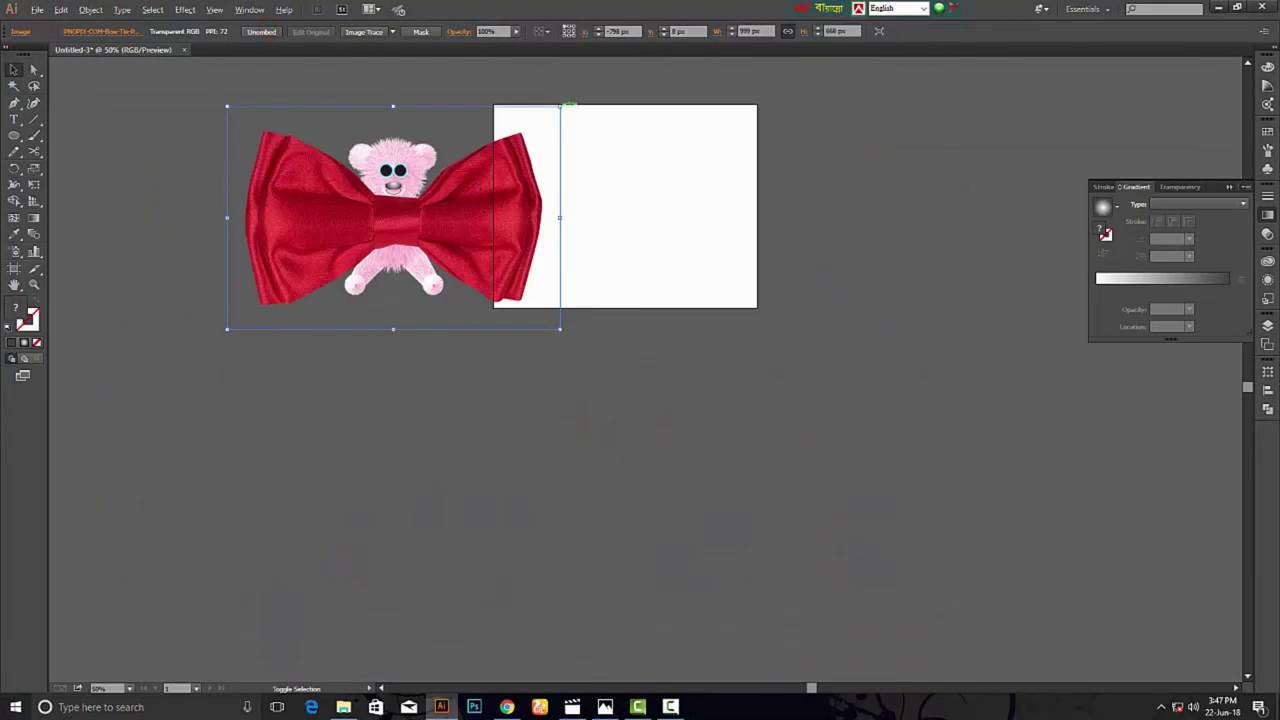
left_click_drag(560, 105, 418, 203)
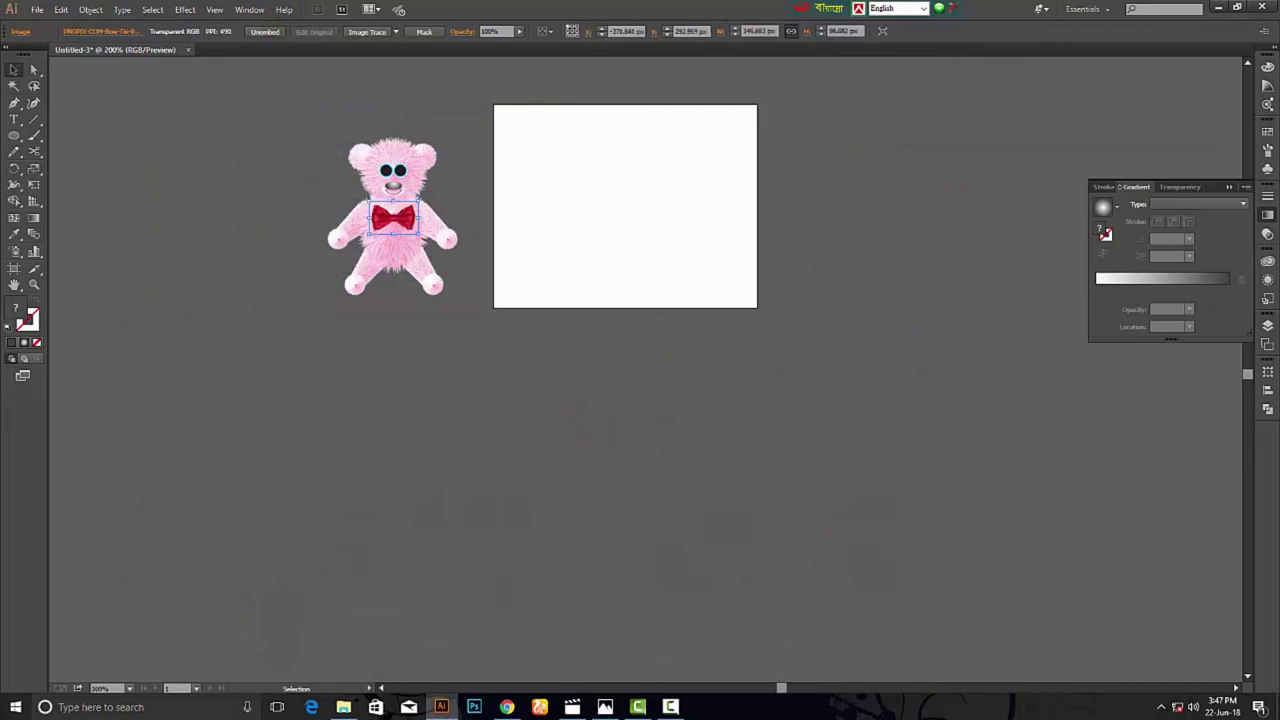
scroll(365, 185, "up", 4)
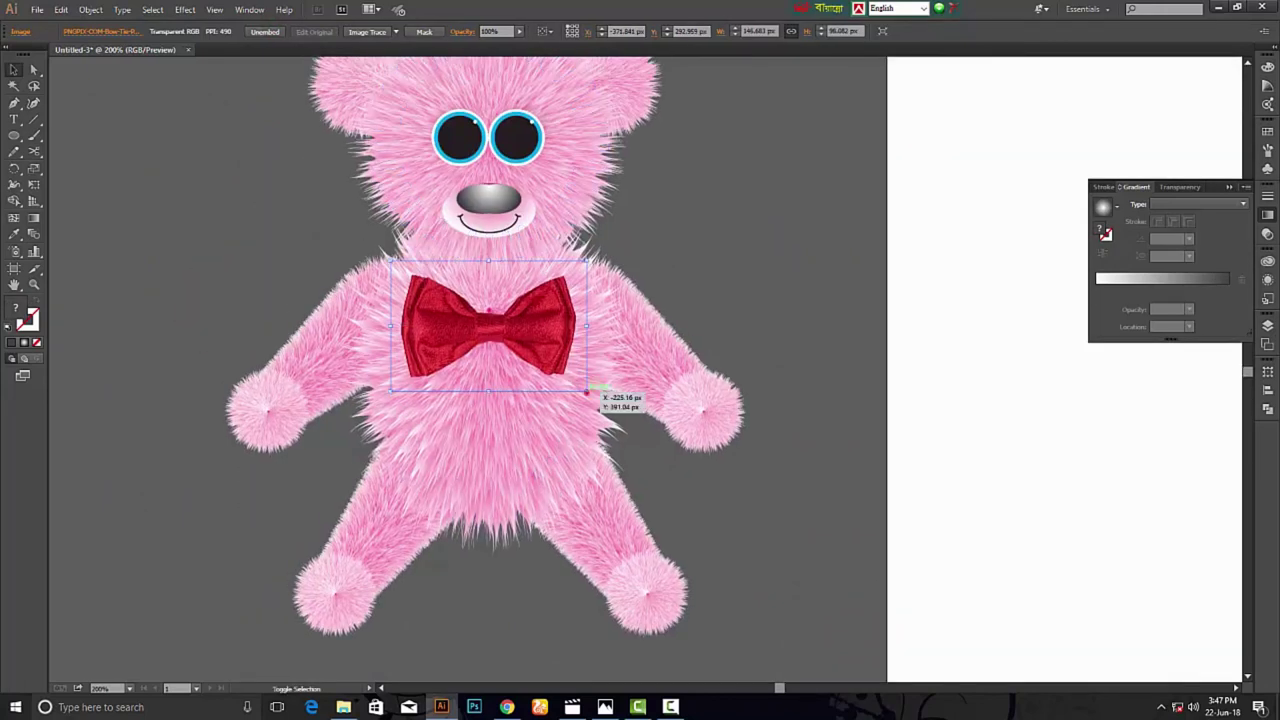
mouse_move(587, 392)
left_mouse_down()
mouse_move(500, 314)
mouse_move(499, 288)
left_mouse_up()
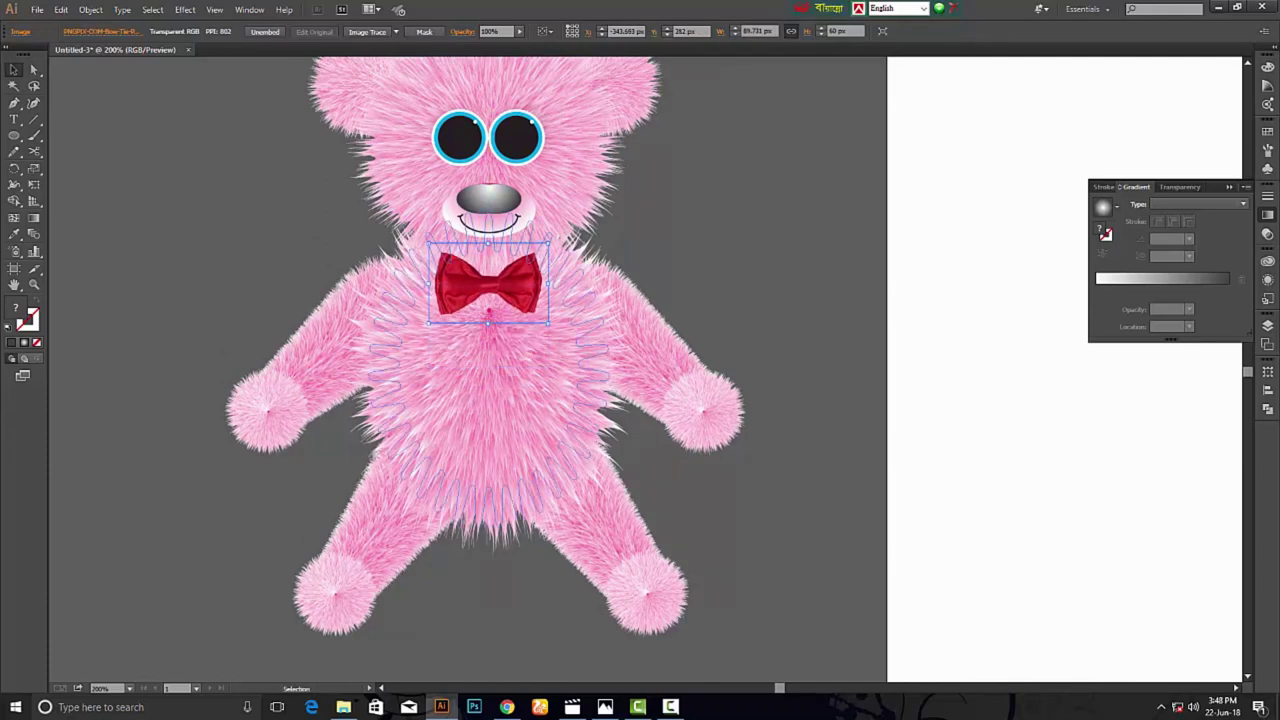
left_click(702, 267)
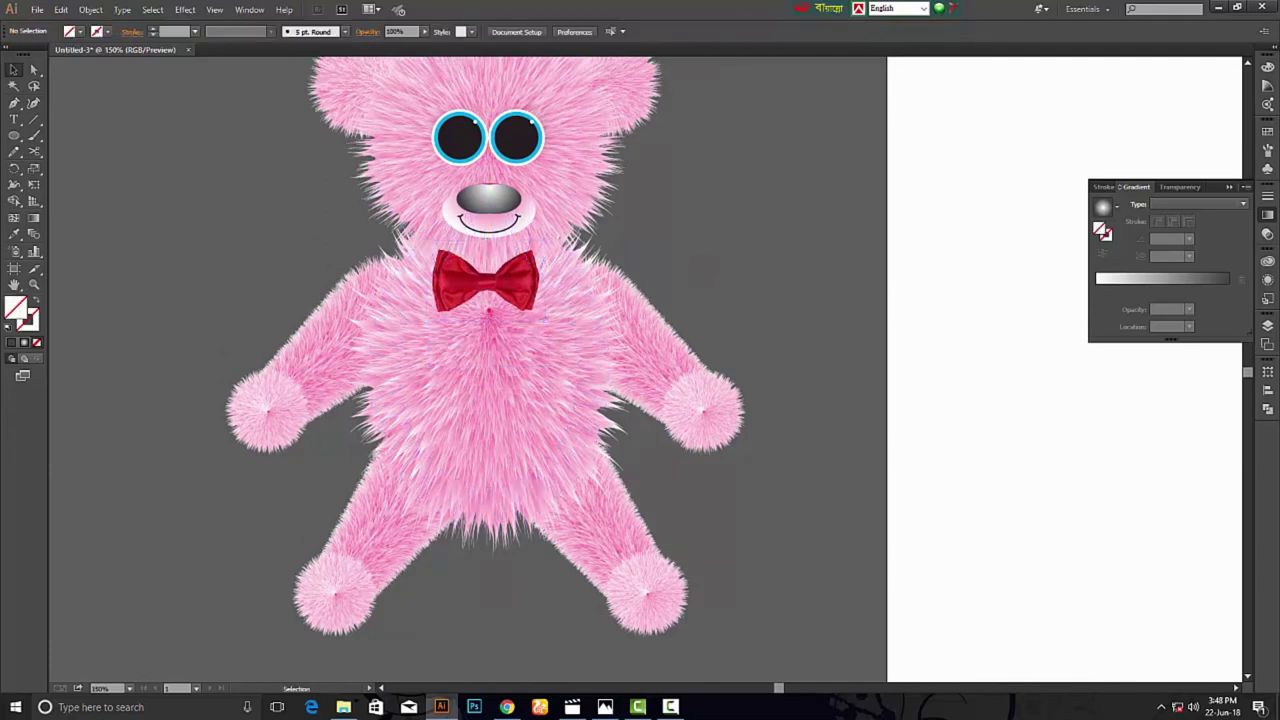
Select every part of the bear and group them together.
scroll(760, 334, "down", 1)
scroll(760, 334, "down", 1)
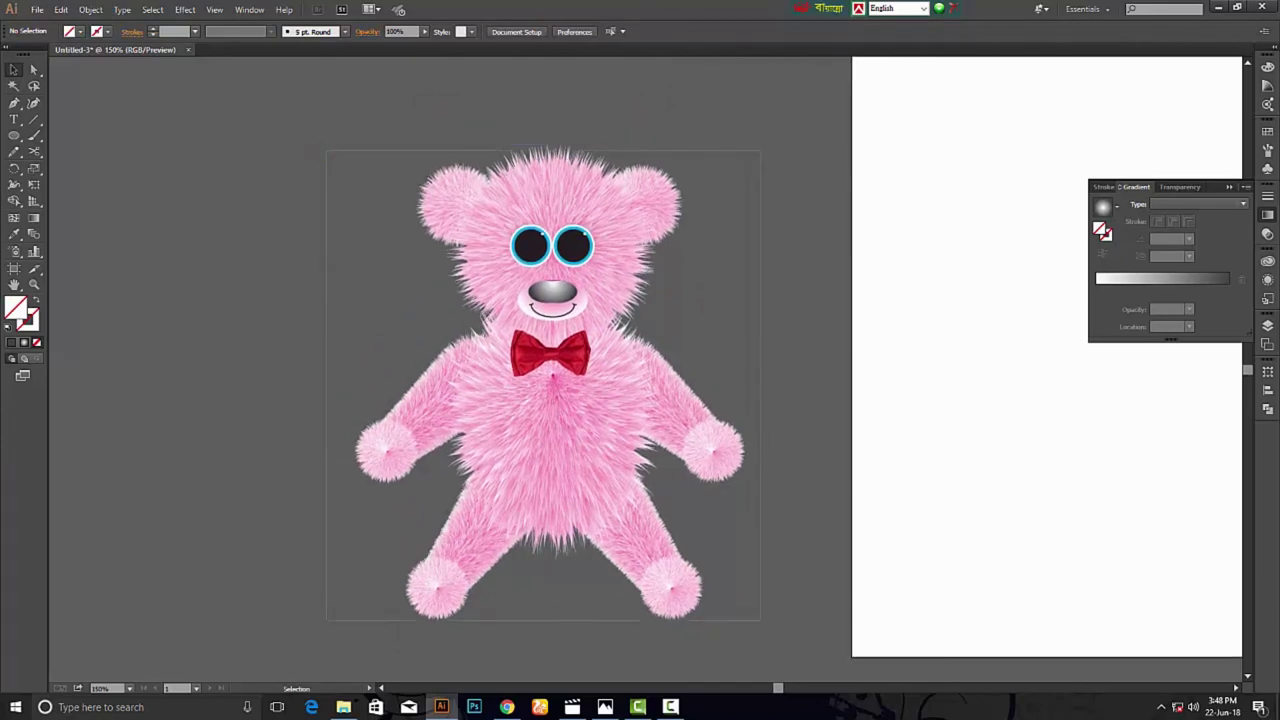
key("ctrl+a")
right_click(614, 366)
left_click(632, 426)
left_click(743, 346)
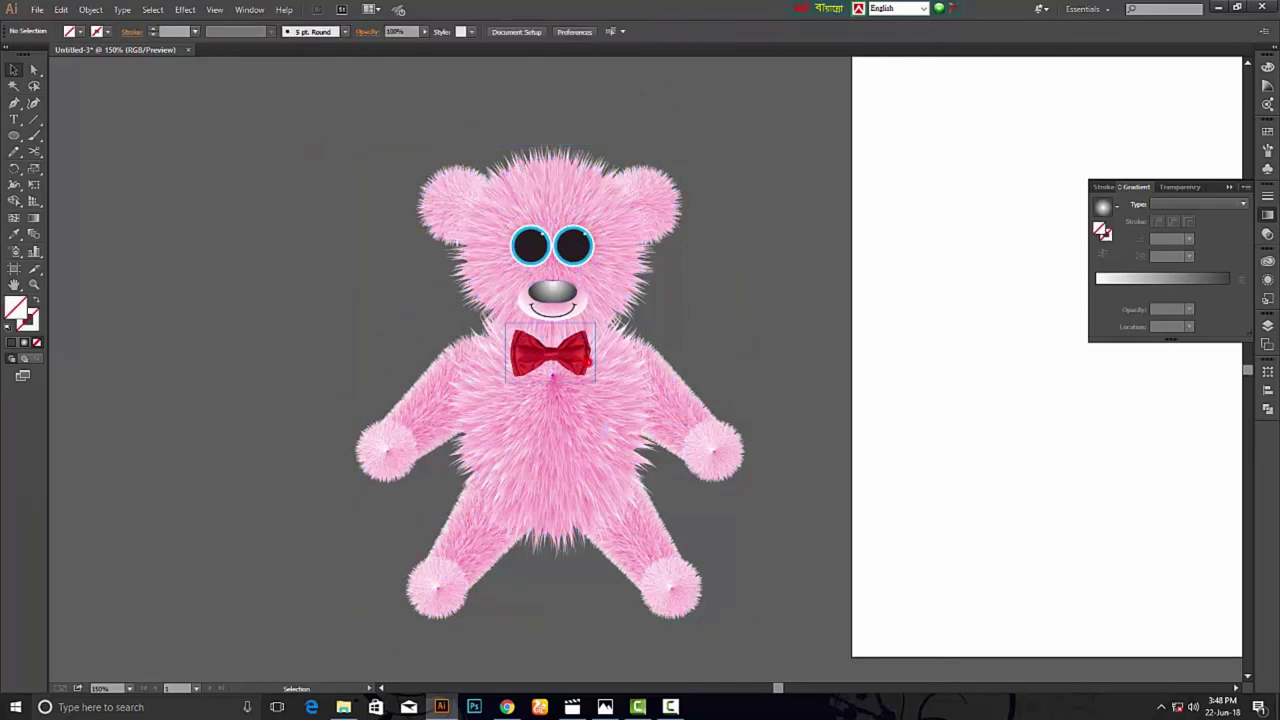
Move the grouped bear onto the white artboard and nudge it upward to centre it.
left_click_drag(552, 376, 858, 360)
left_click_drag(917, 366, 677, 360)
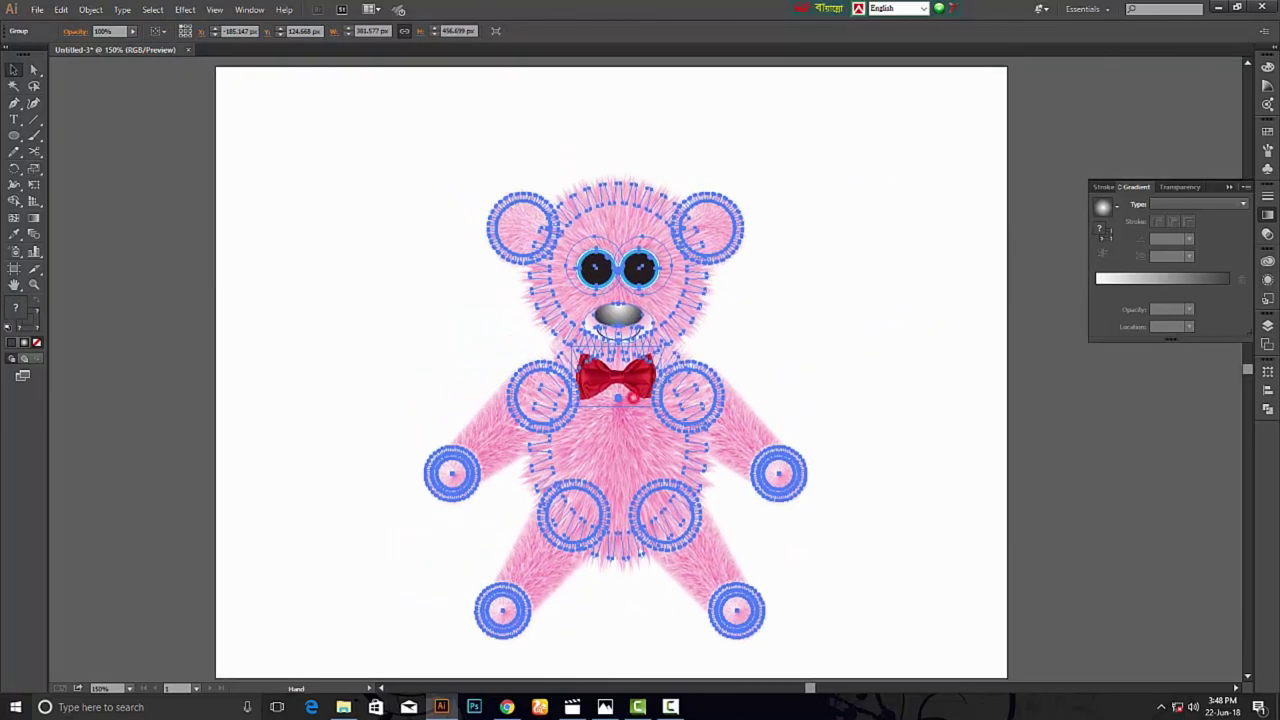
left_click_drag(630, 398, 626, 366)
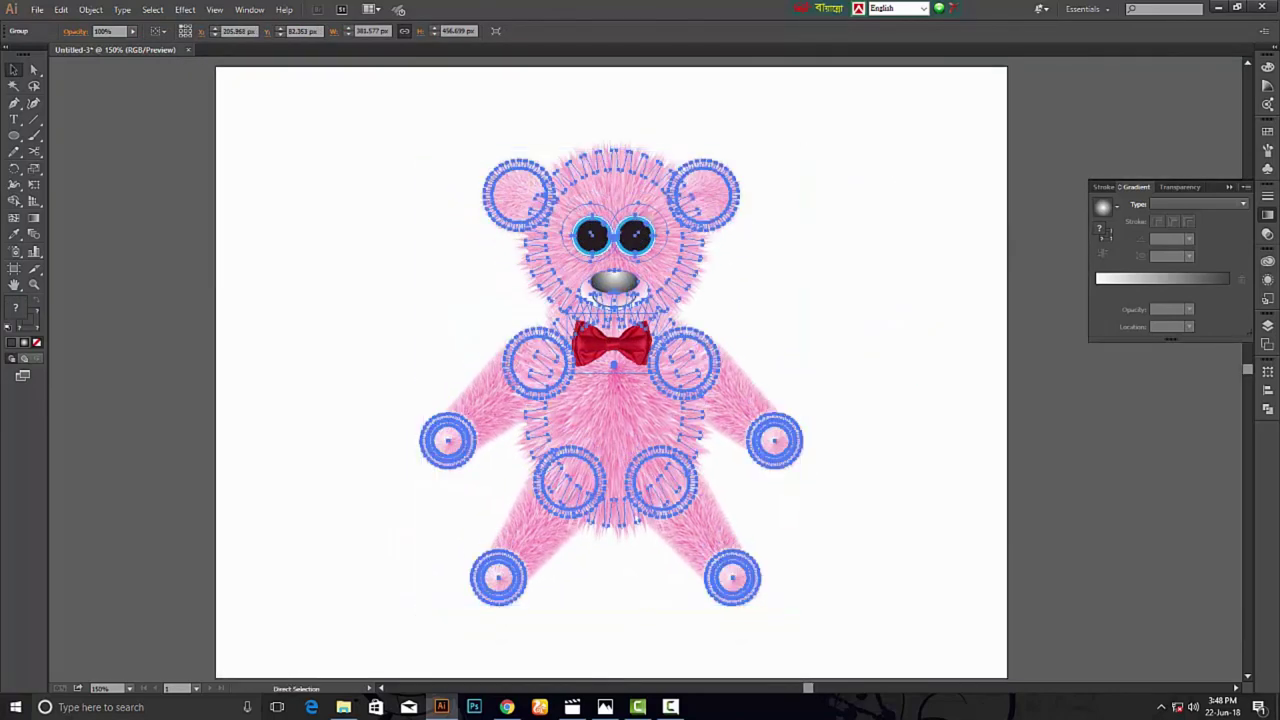
scroll(629, 371, "left", 1)
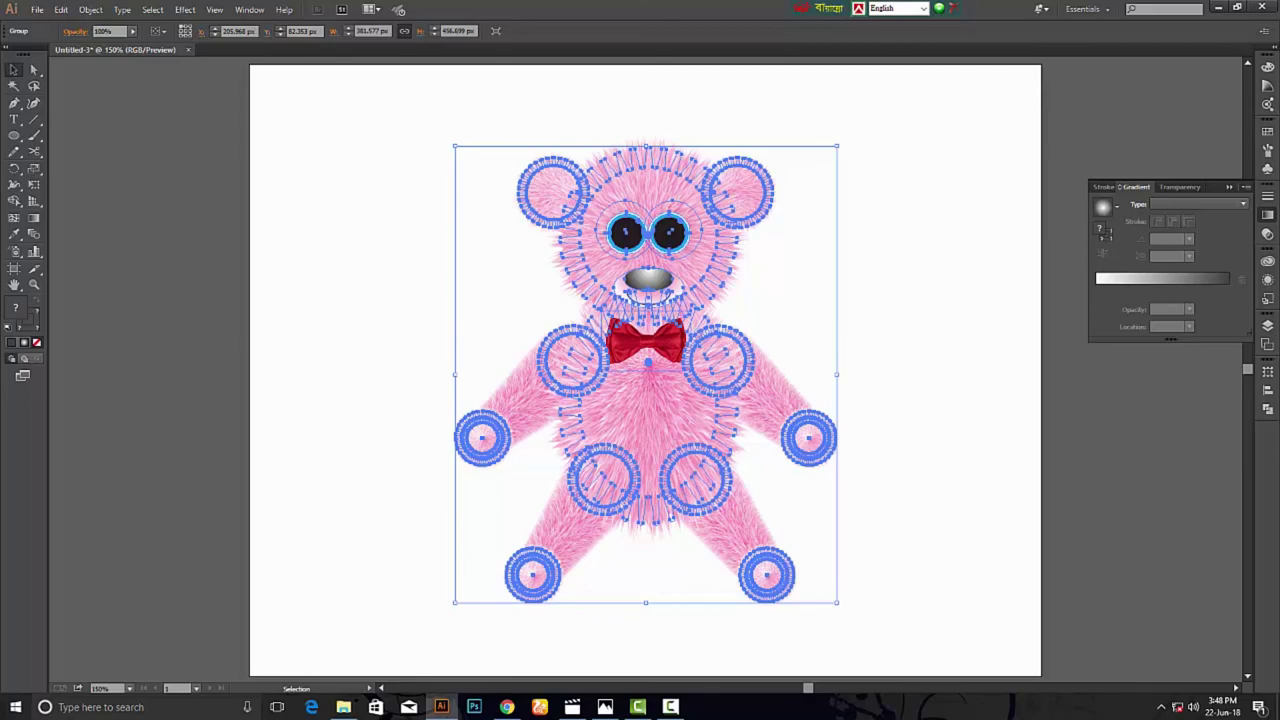
left_click(1006, 369)
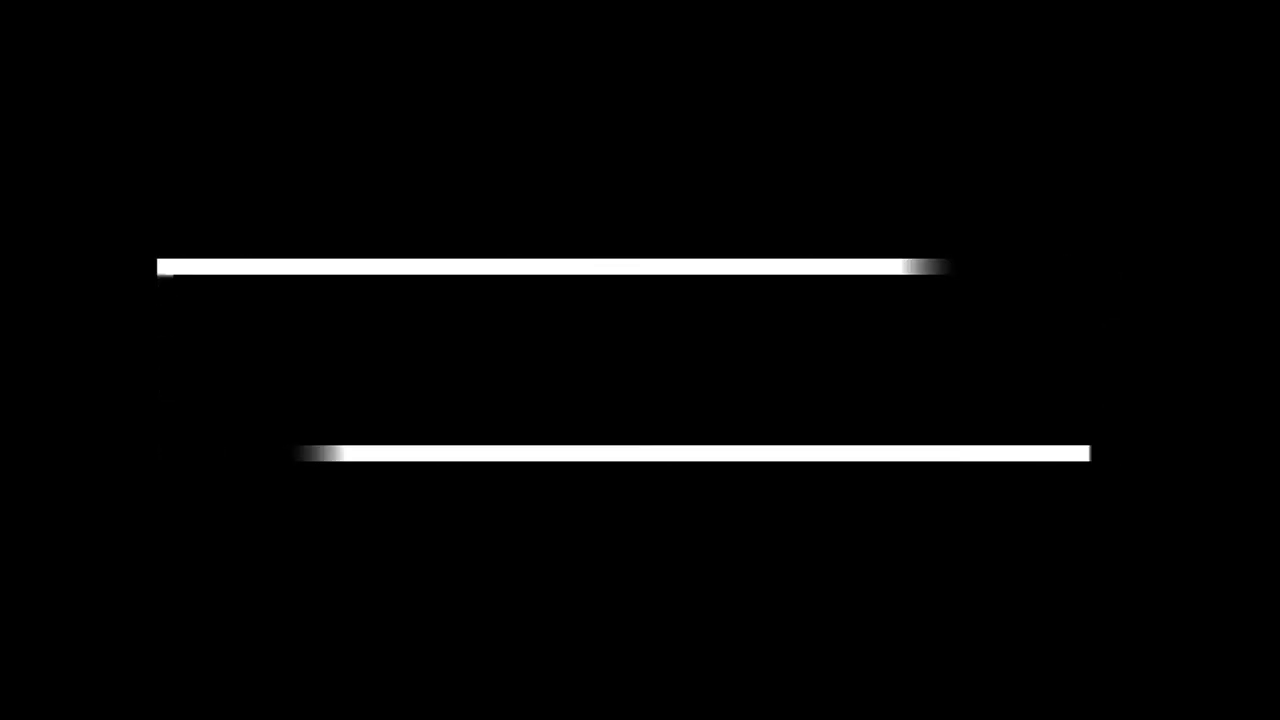